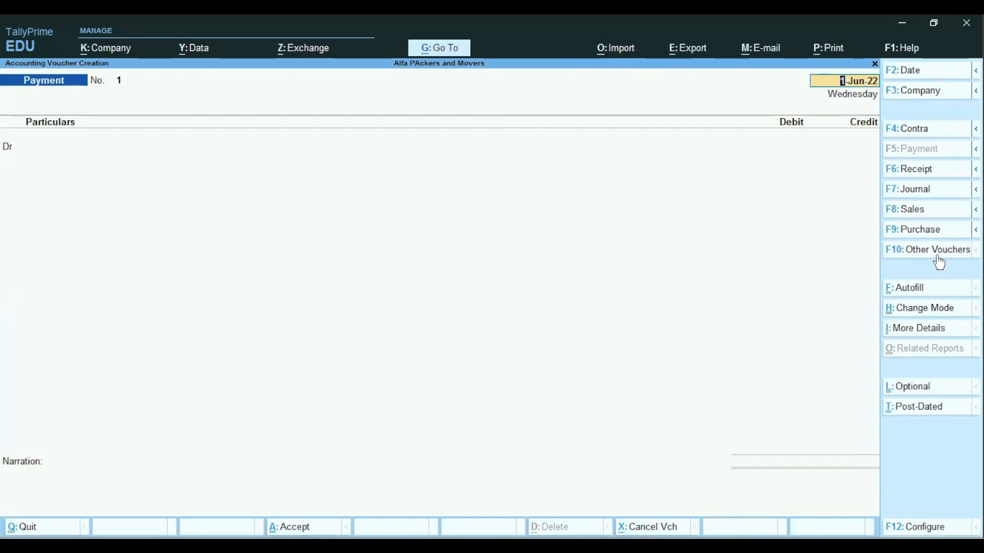
Switch the voucher type to Attendance and date the voucher 31-May-22.
left_click(906, 255)
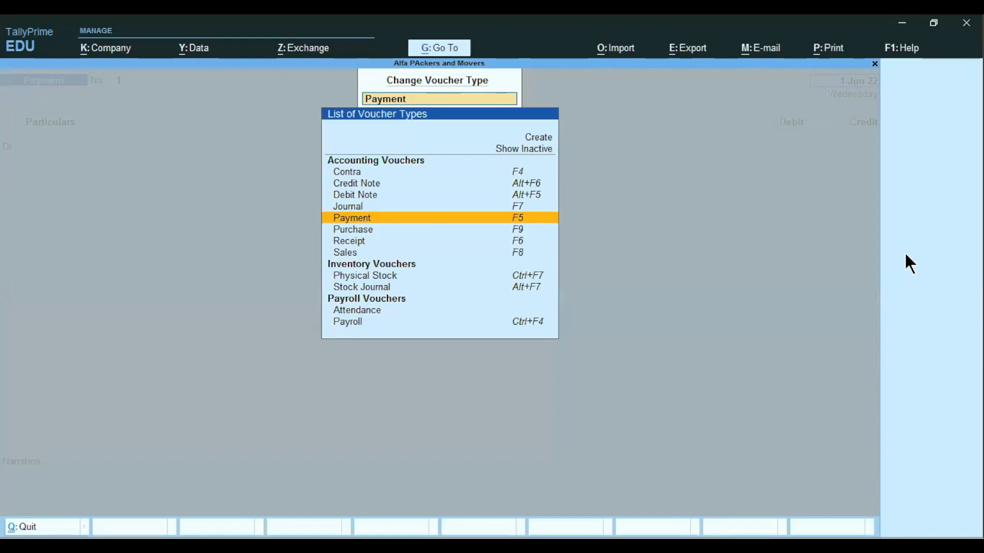
type("Att")
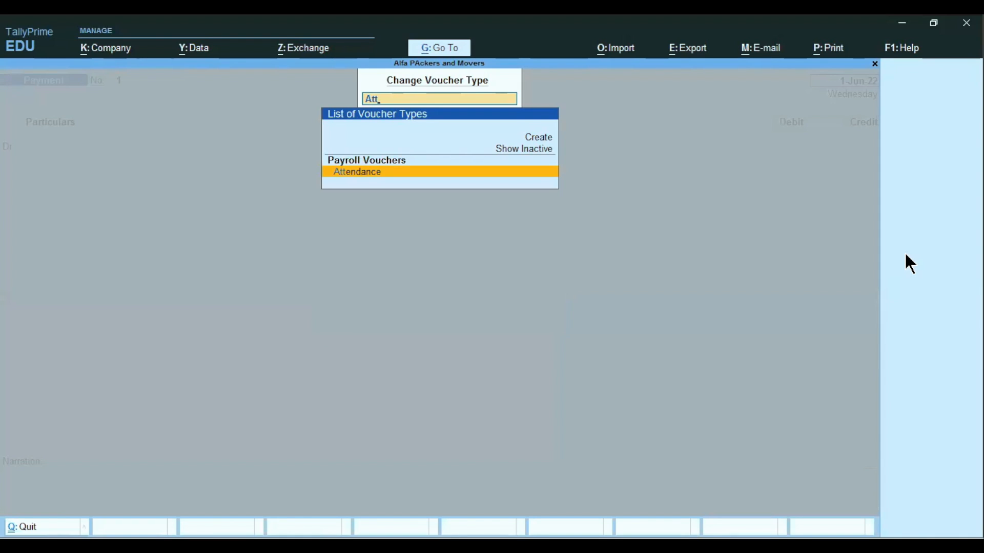
key("Return")
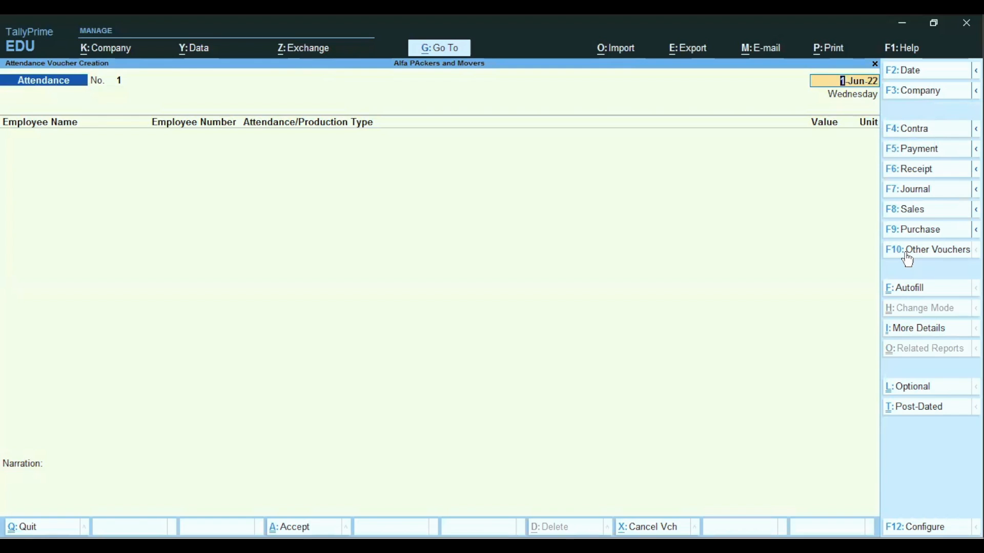
type("31.5")
key("Return")
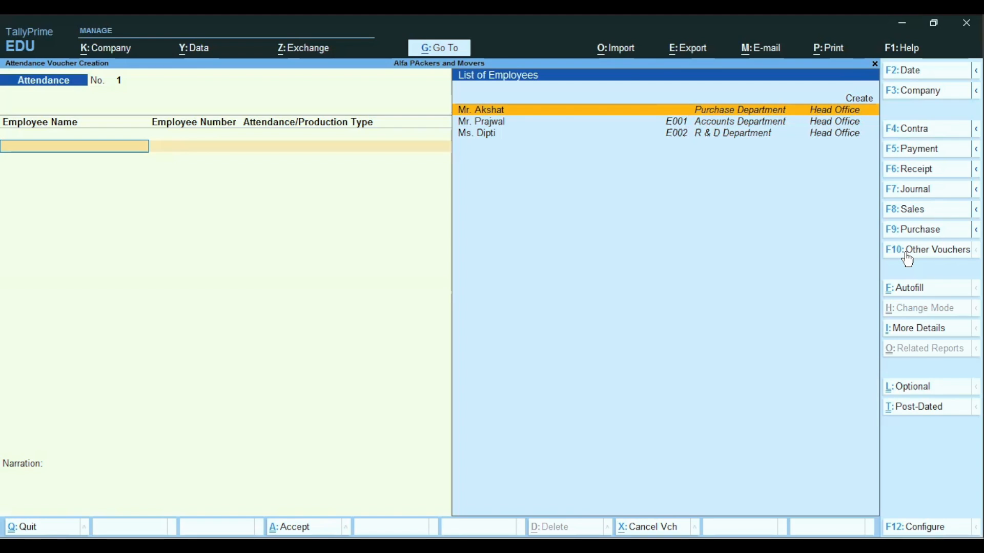
Record 2 days of Leave for the Purchase Department employee in the attendance voucher.
key("Return")
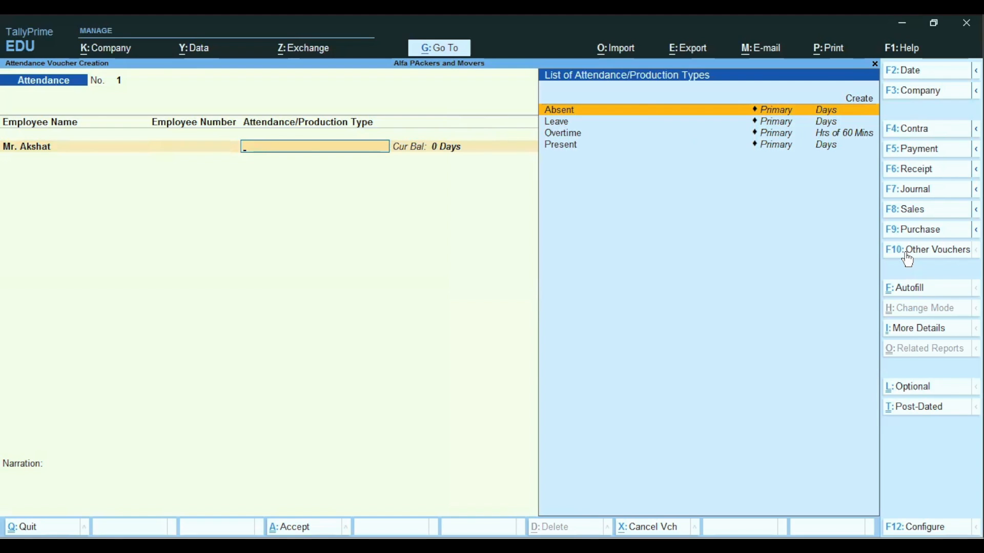
key("Down")
key("Down")
key("Down")
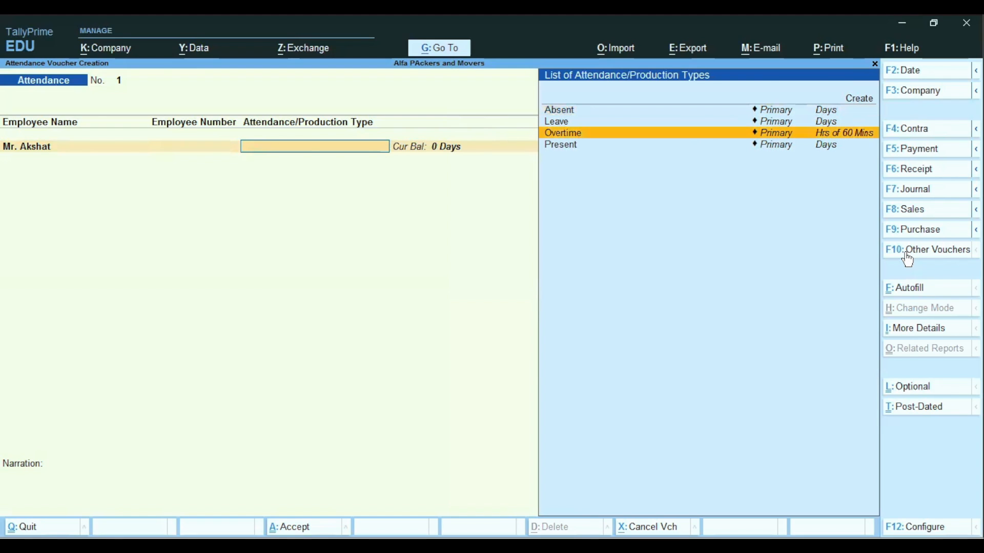
key("Up")
key("Up")
key("Return")
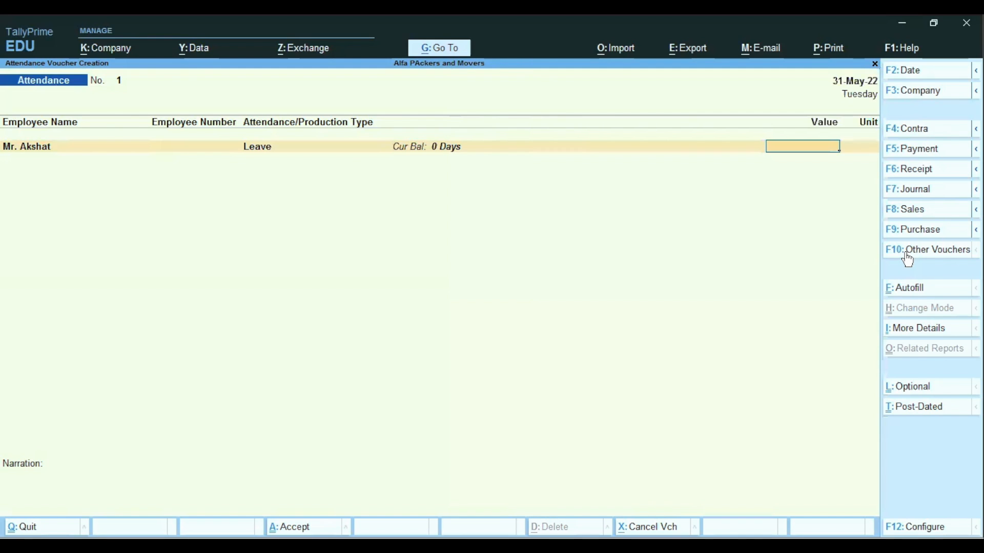
type("2")
key("Return")
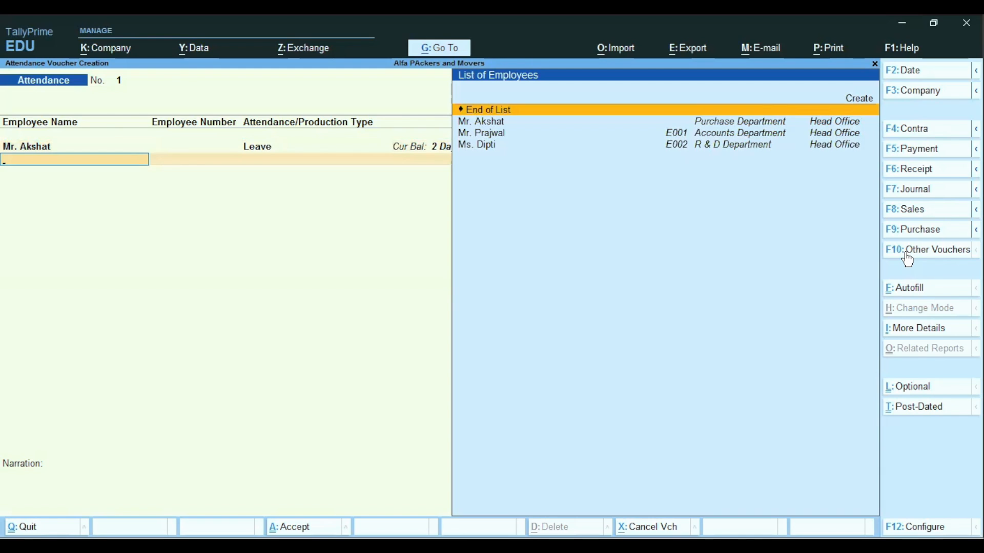
Add a second line for the Purchase Department employee with 1 day Absent.
key("Down")
key("Return")
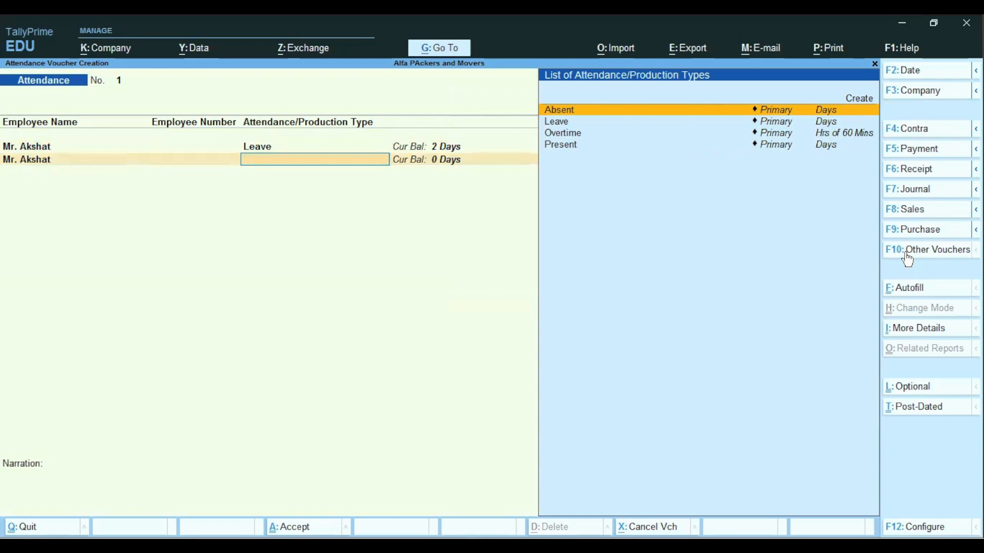
key("Return")
type("1")
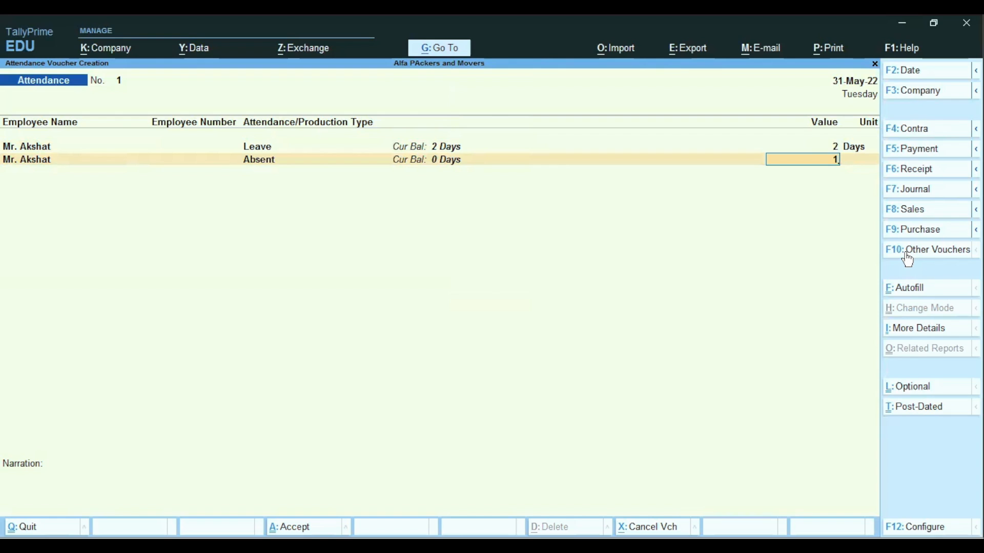
key("Return")
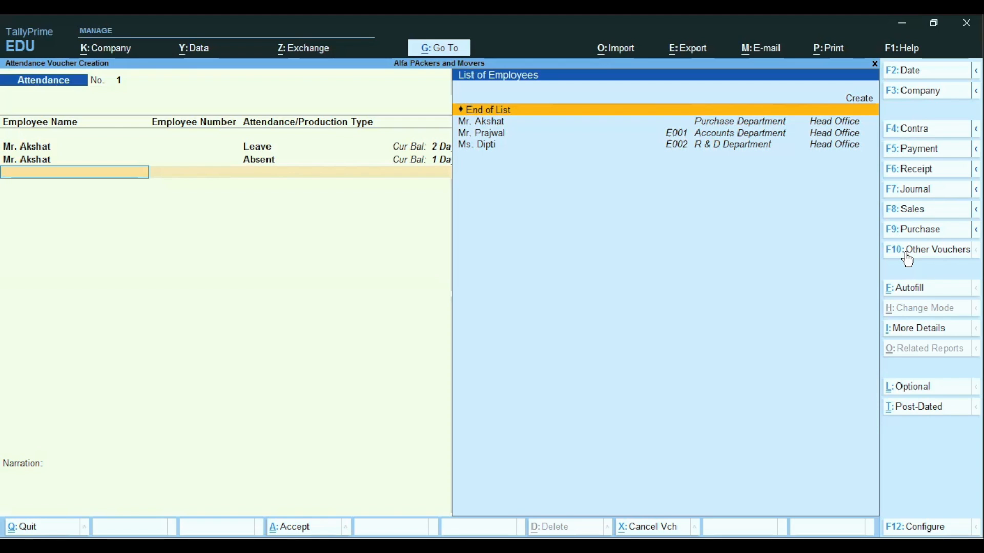
Add a line for the Accounts Department employee with 1 day Absent.
key("Down")
key("Down")
key("Return")
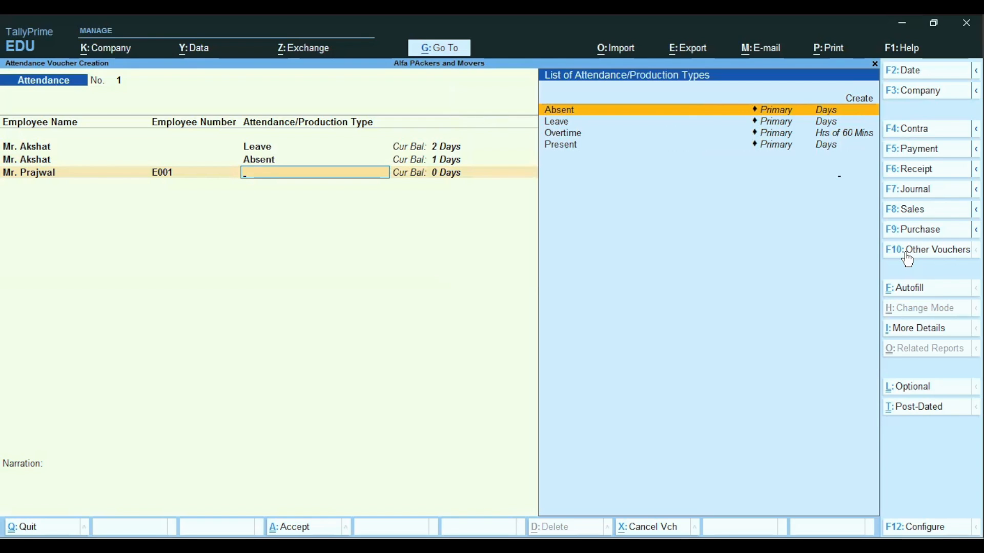
key("Return")
type("1")
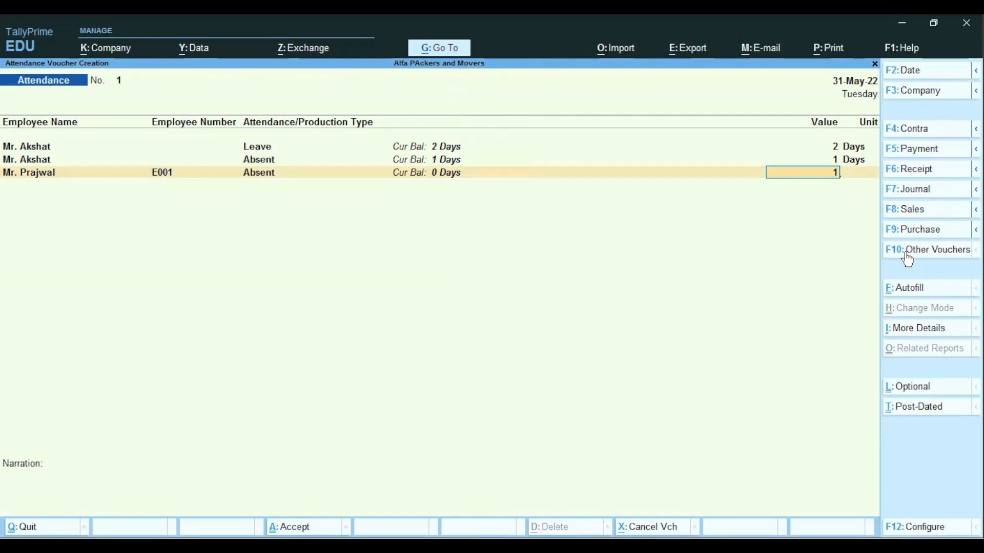
key("Return")
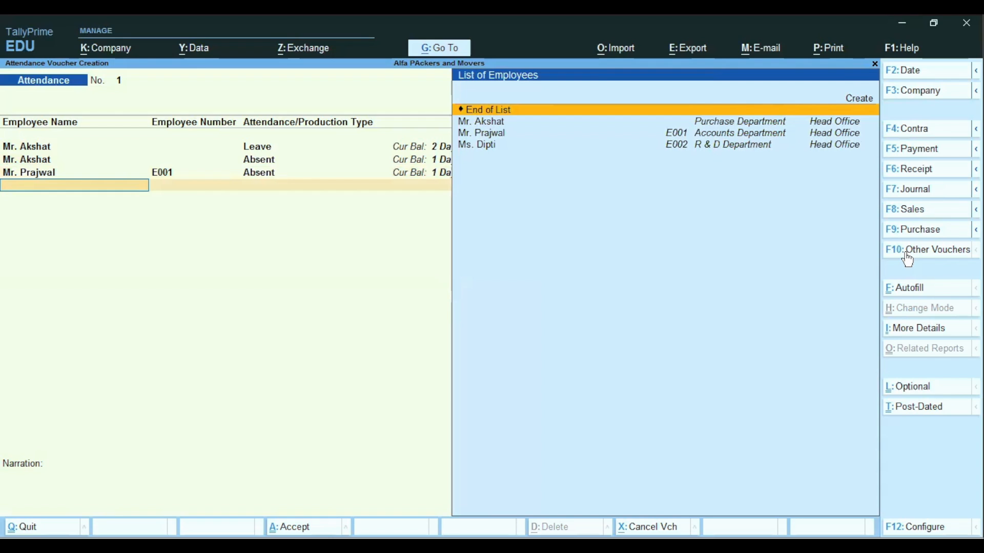
End the employee list and save the attendance voucher without a narration.
key("Down")
key("Down")
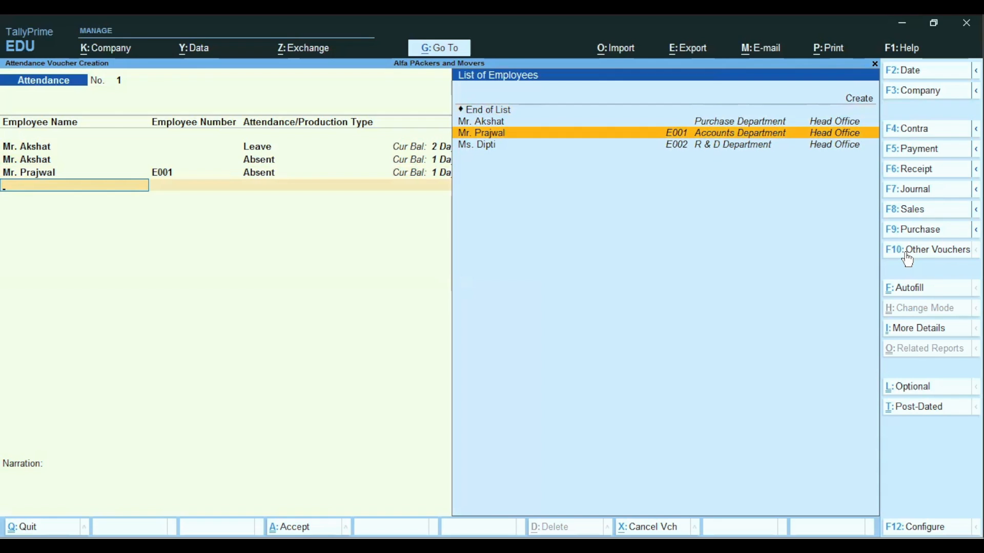
key("Up")
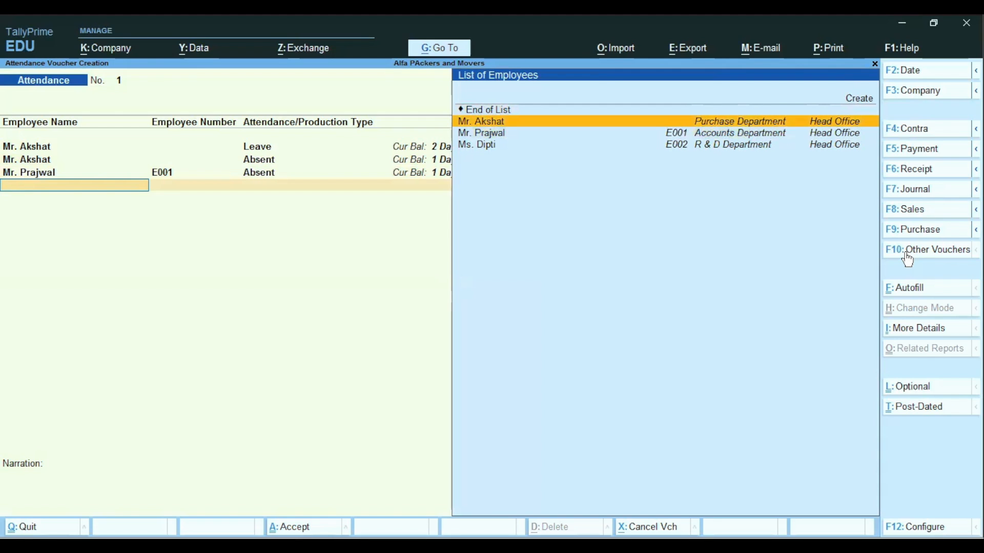
key("Up")
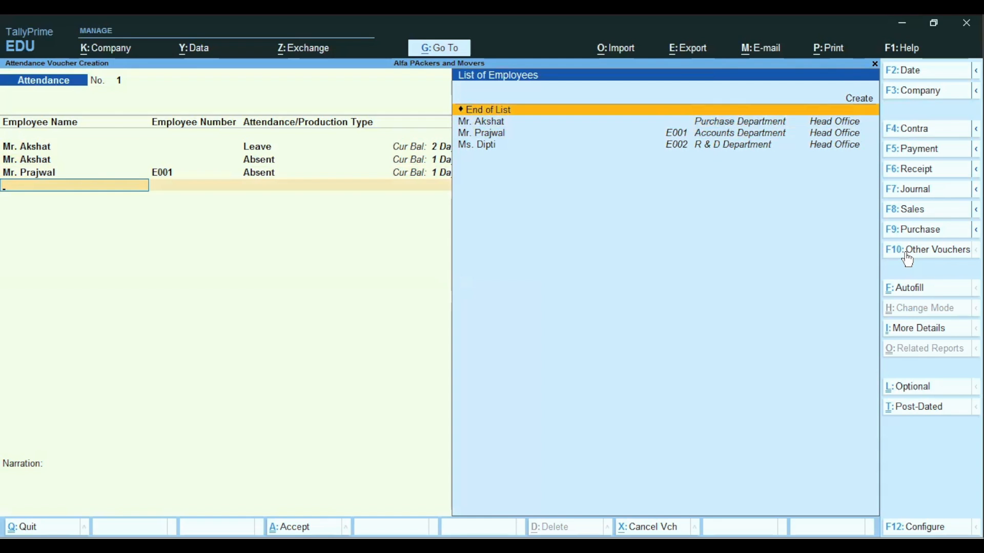
key("Return")
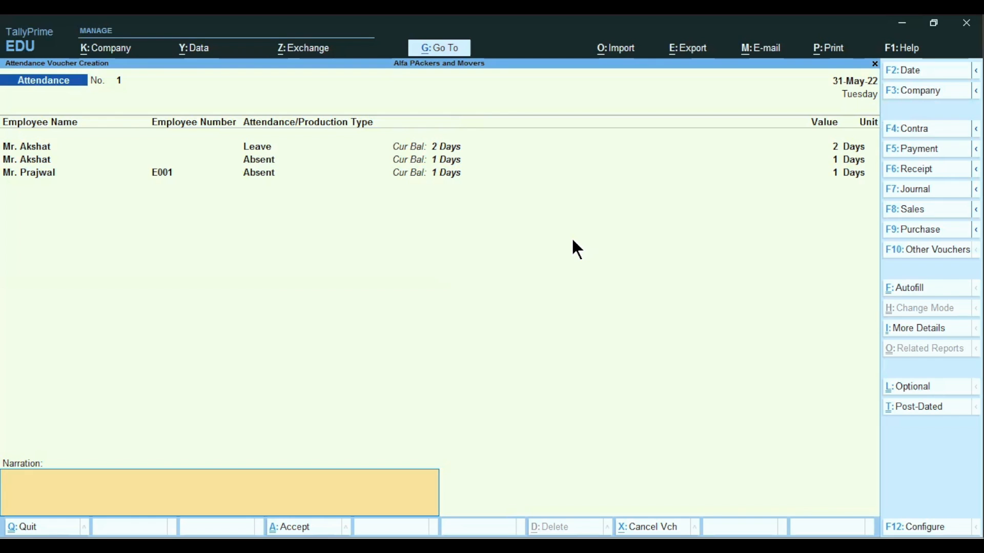
key("Return")
key("y")
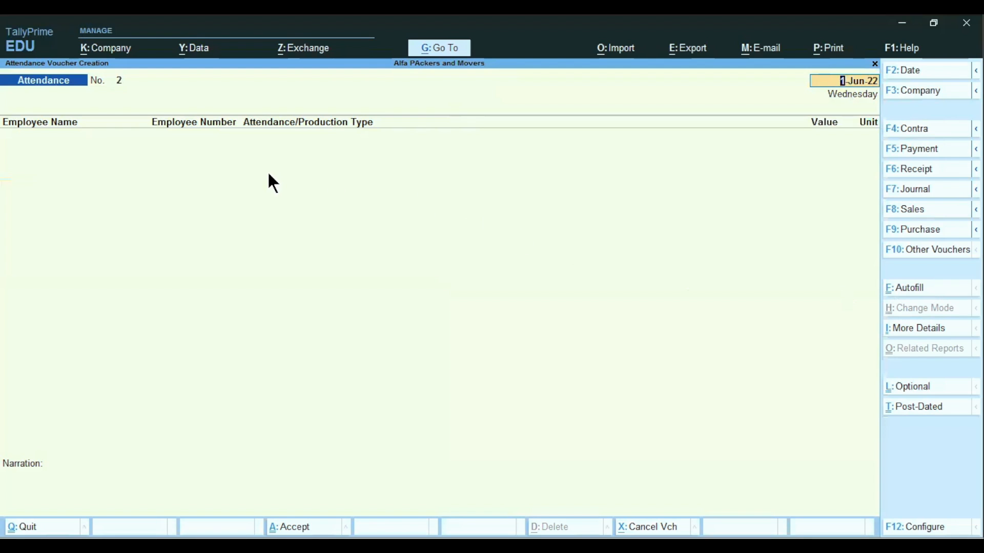
Set up Attendance Autofill for 31-5-2022 with the Head Office employee category and all employees and groups.
left_click(894, 291)
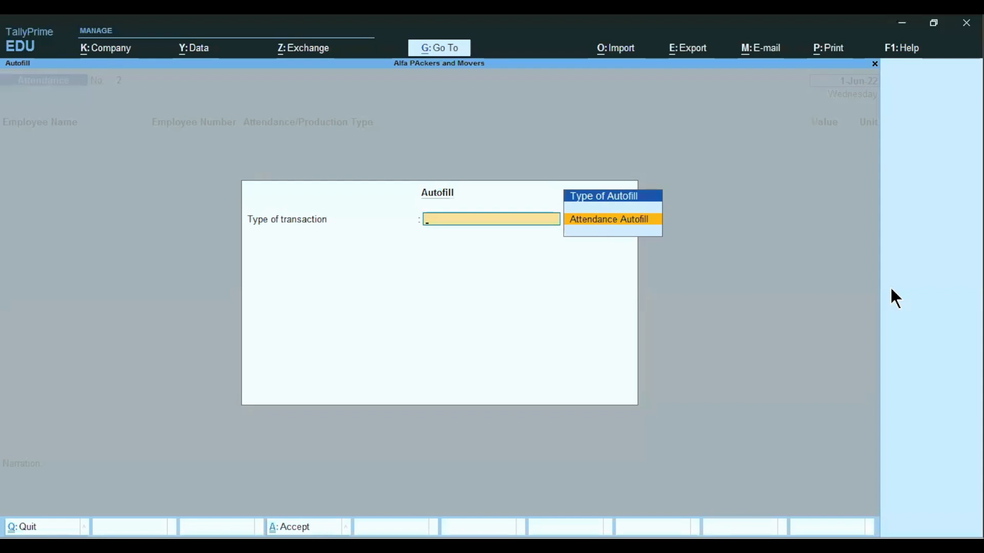
key("Return")
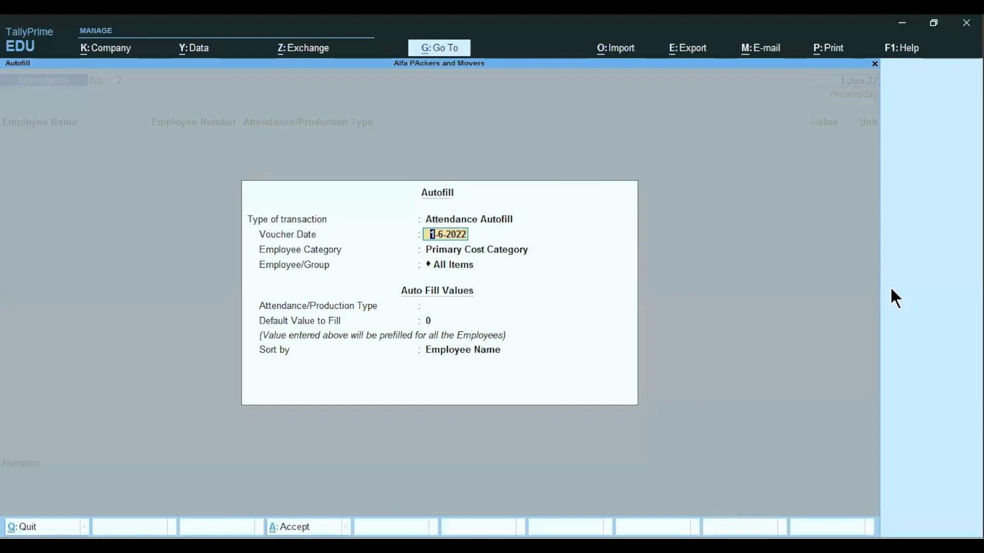
type("31.5")
key("Return")
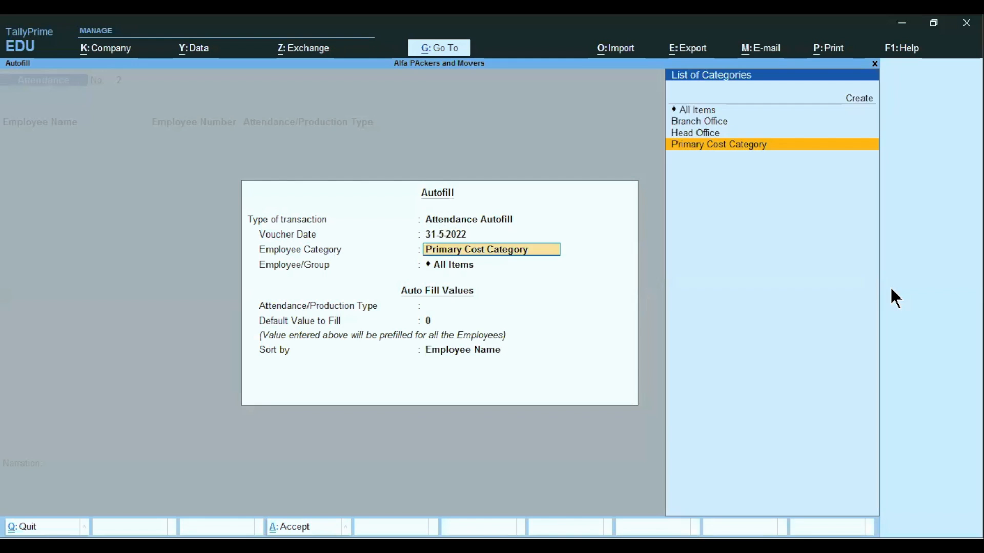
key("Up")
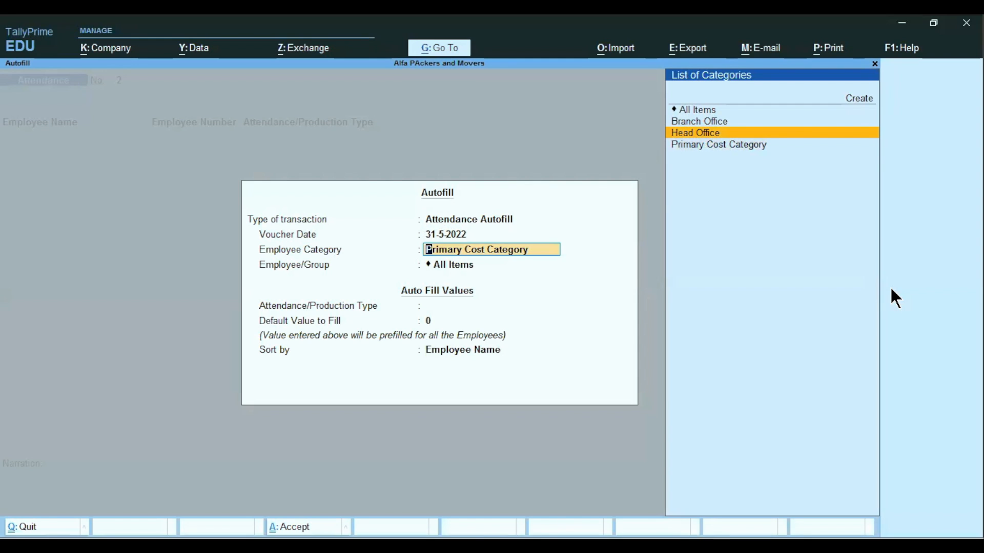
key("Return")
key("Return")
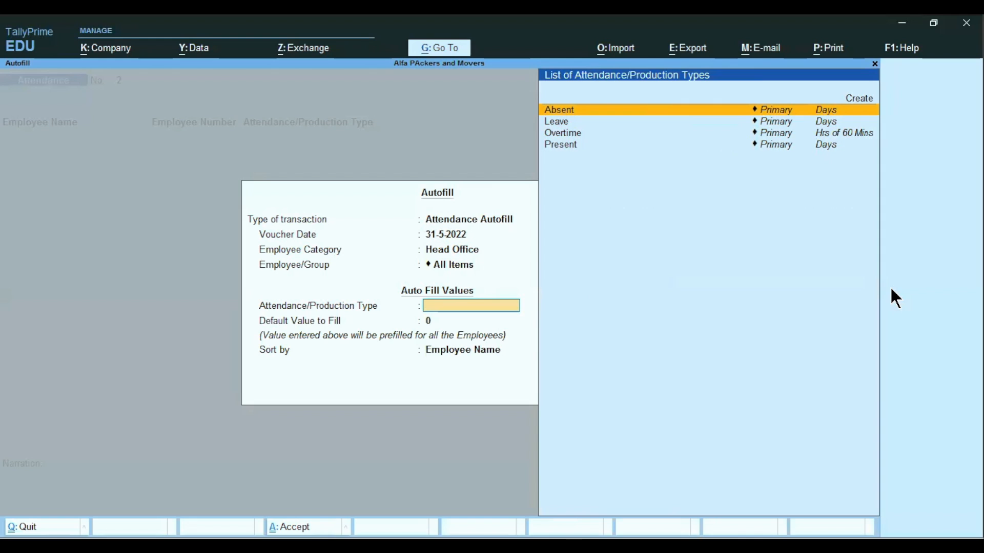
Autofill the voucher with attendance type Present and a default value of 31 days, sorted by Employee Name.
type("p")
key("Return")
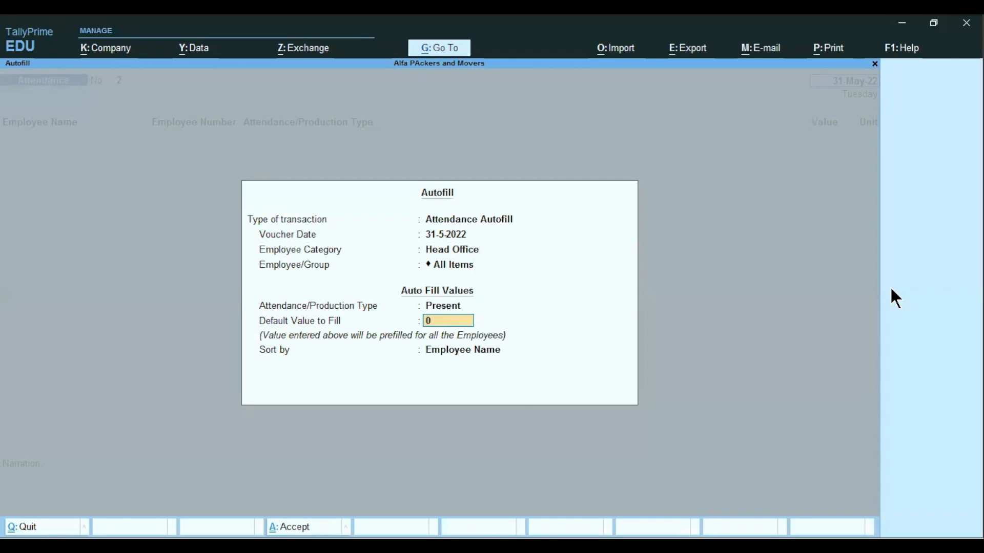
type("31")
key("Return")
key("Return")
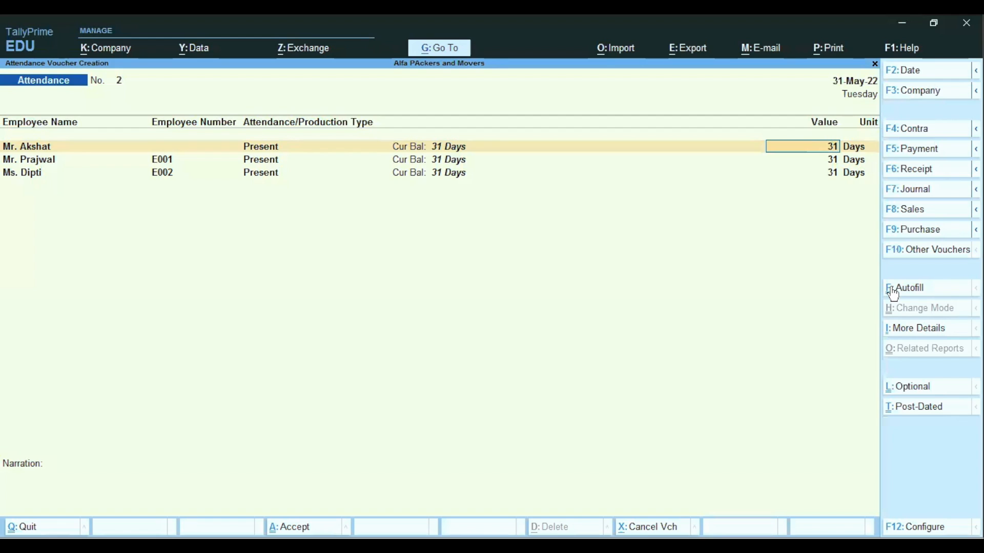
key("Return")
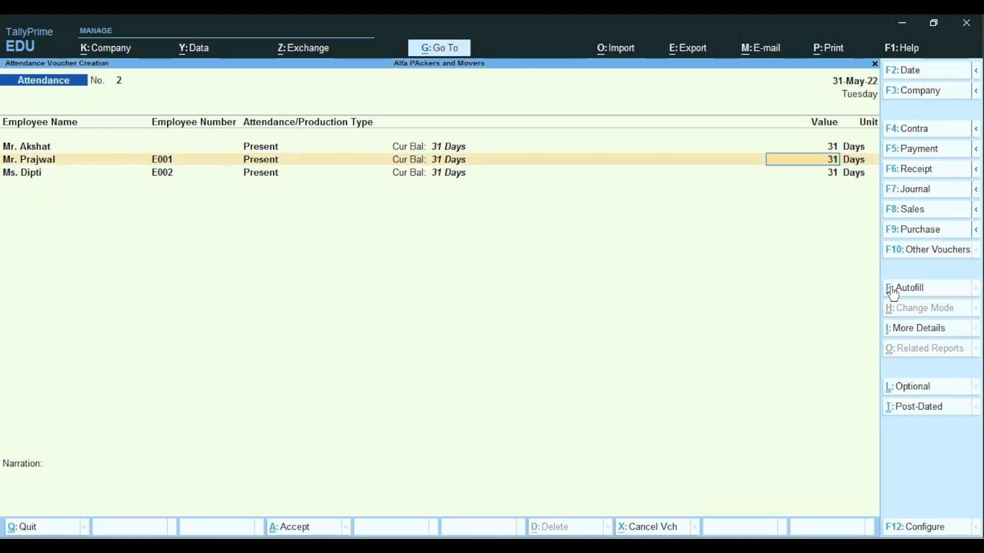
Discard the autofilled attendance voucher and reopen a blank one.
key("Escape")
key("Escape")
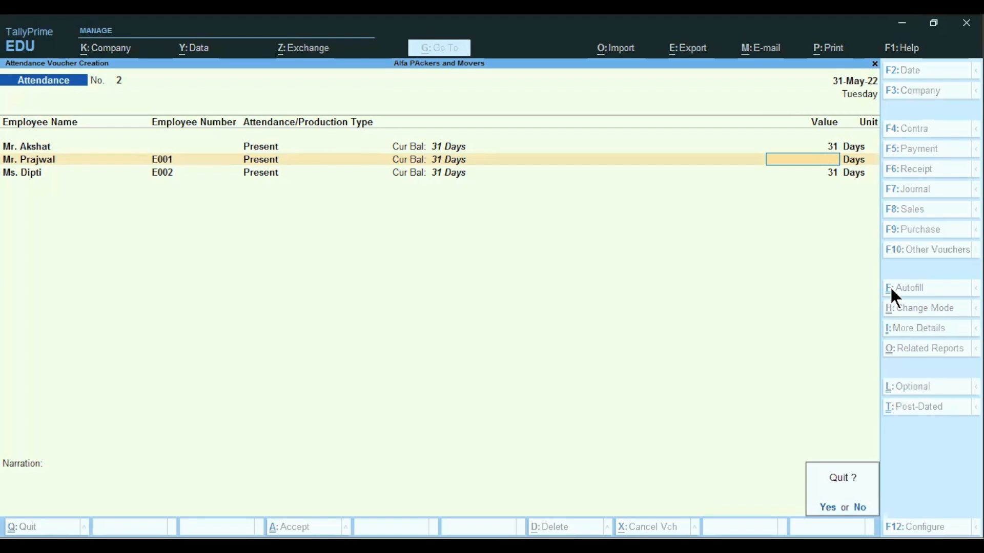
key("y")
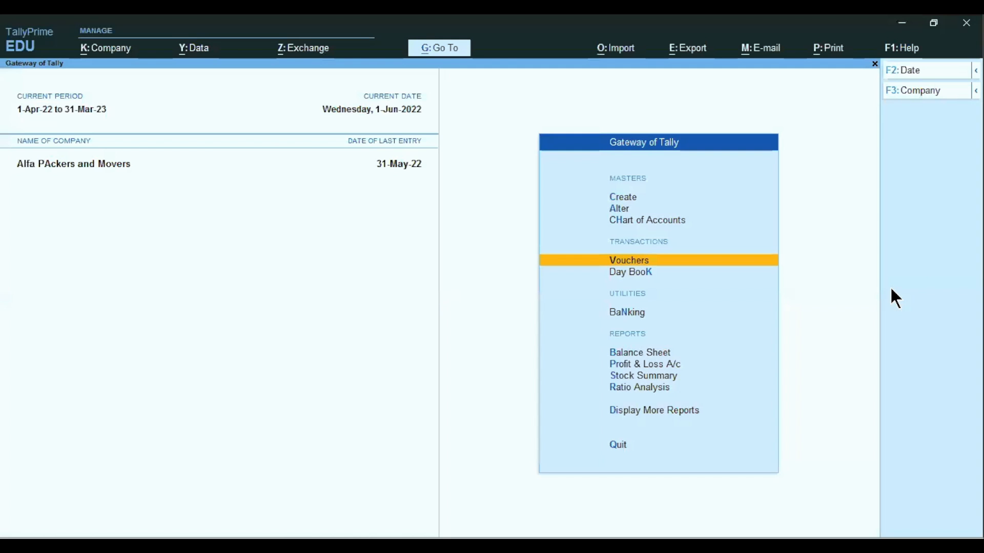
key("Return")
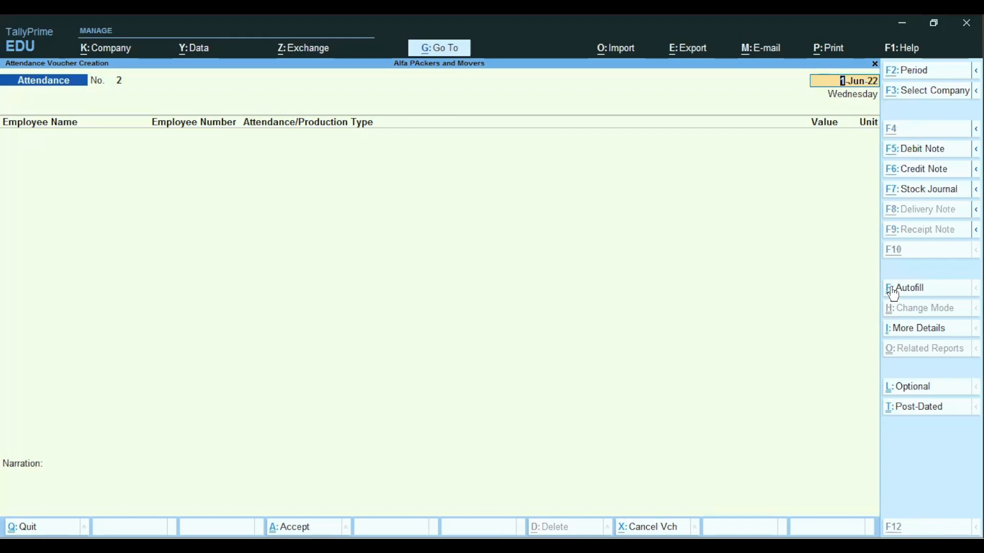
left_click(893, 291)
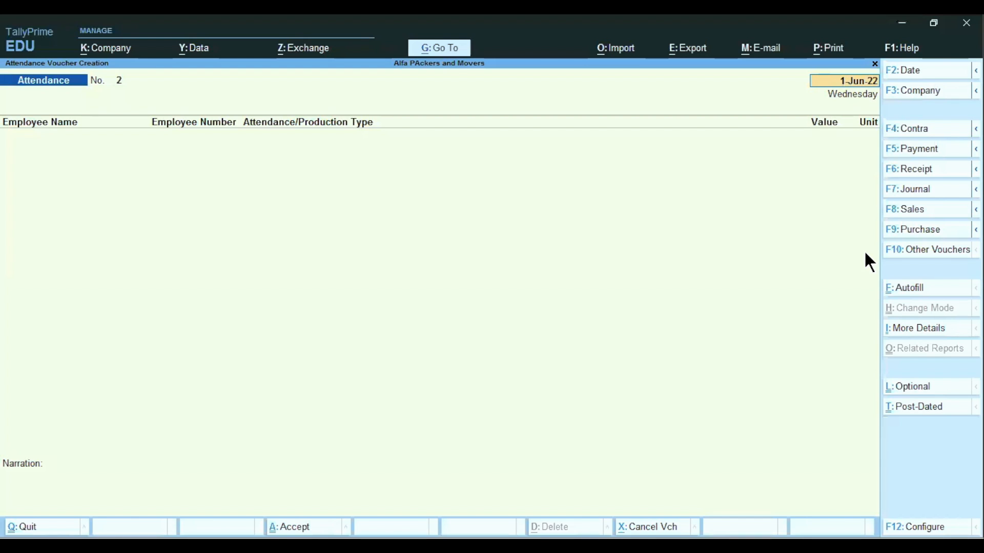
Date the new attendance voucher 31-May-22 and record 3 hours of Overtime for the Purchase Department employee.
type("31.")
key("Return")
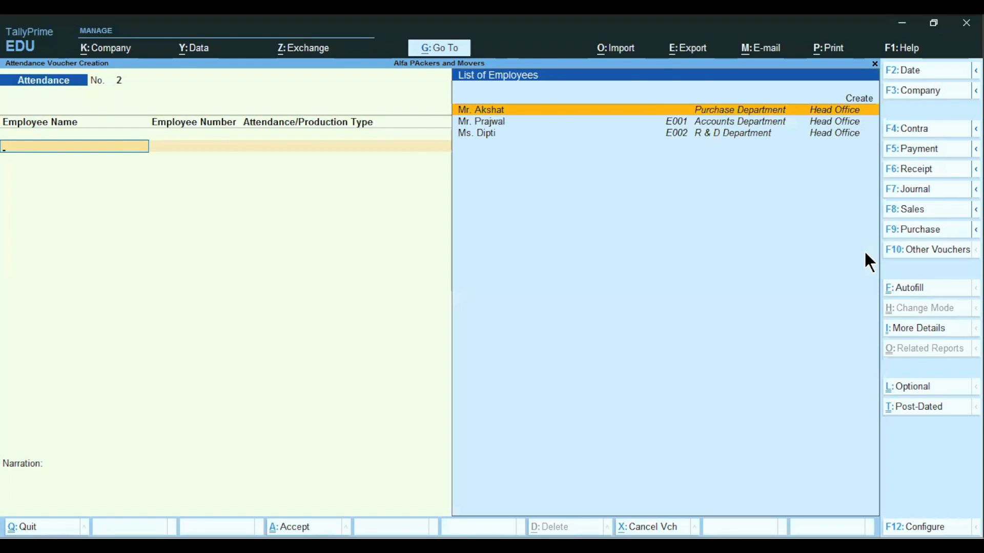
key("Return")
key("Down")
key("Down")
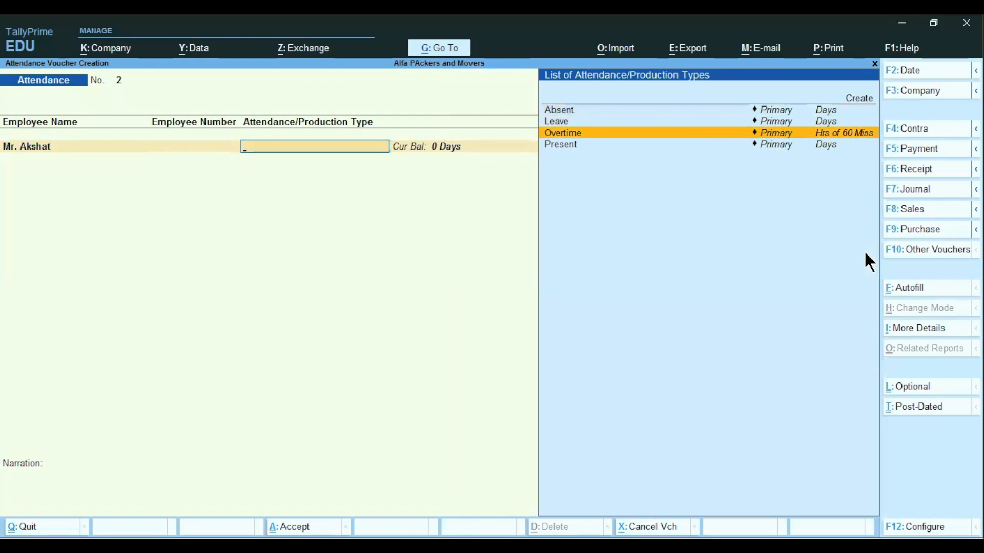
key("Return")
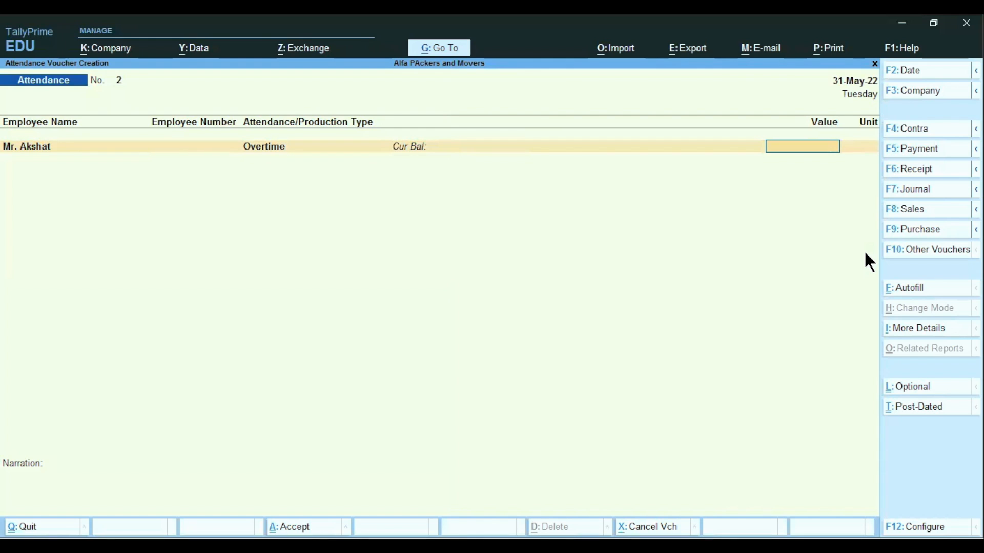
type("3")
key("Return")
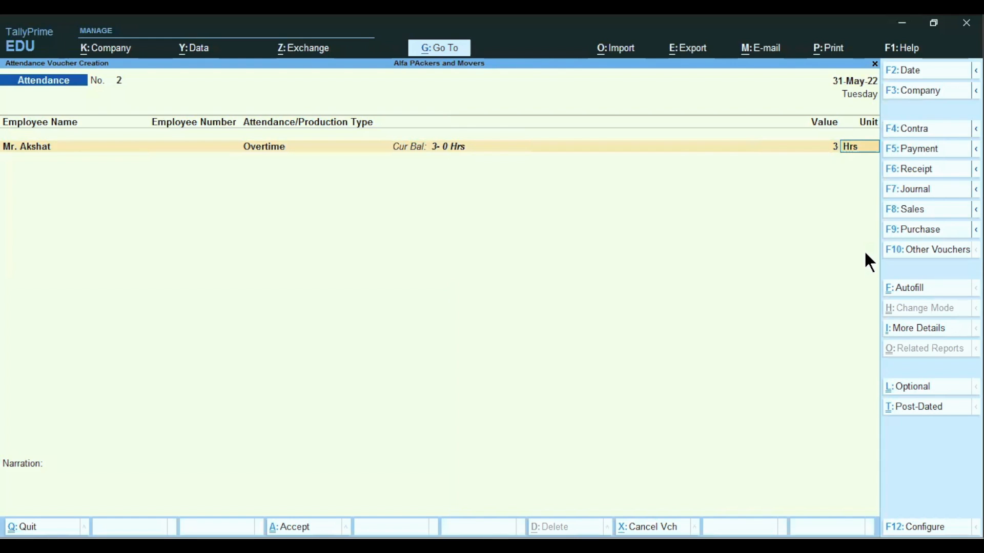
Add a line to the attendance voucher recording 5-30 Hrs of Overtime for the Accounts Department employee.
key("Return")
key("Down")
key("Down")
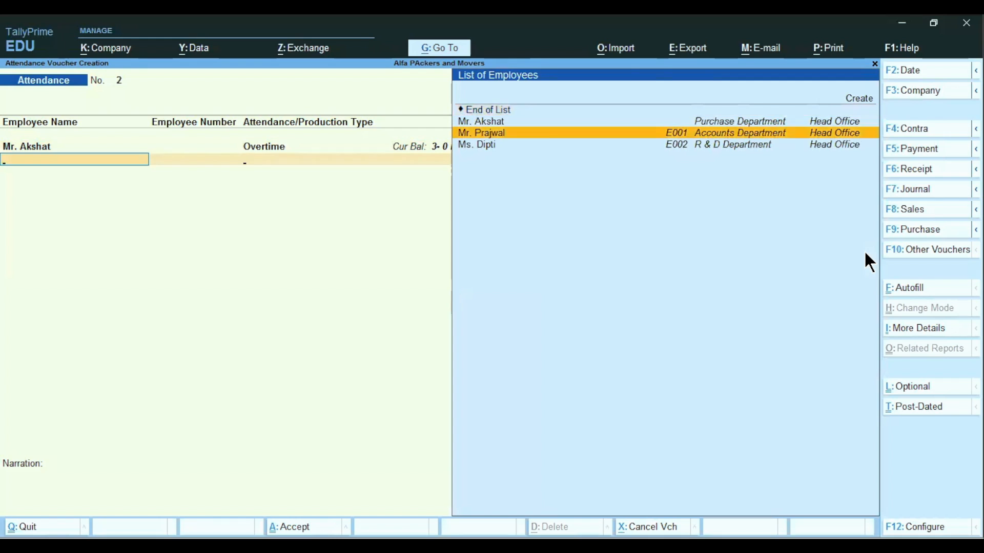
key("Return")
key("Down")
key("Down")
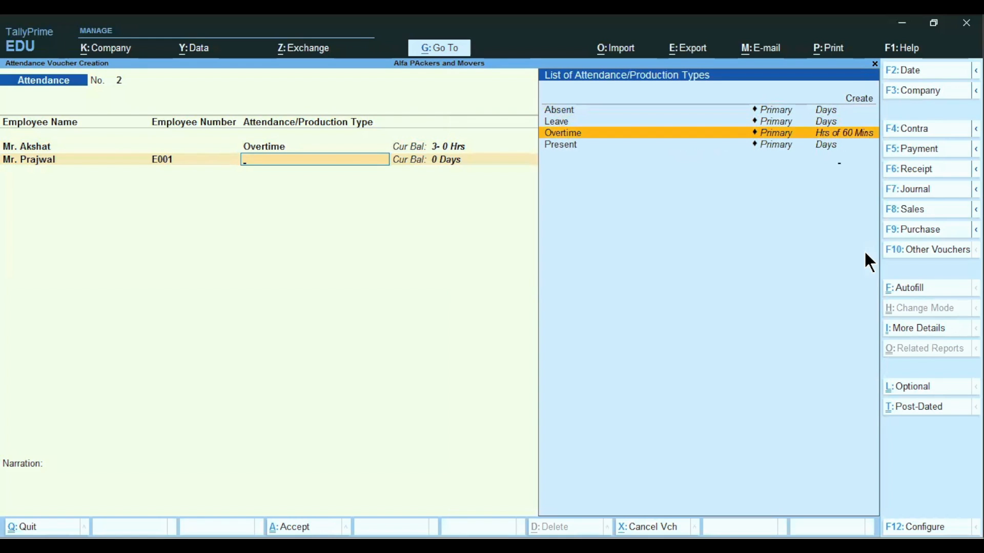
key("Return")
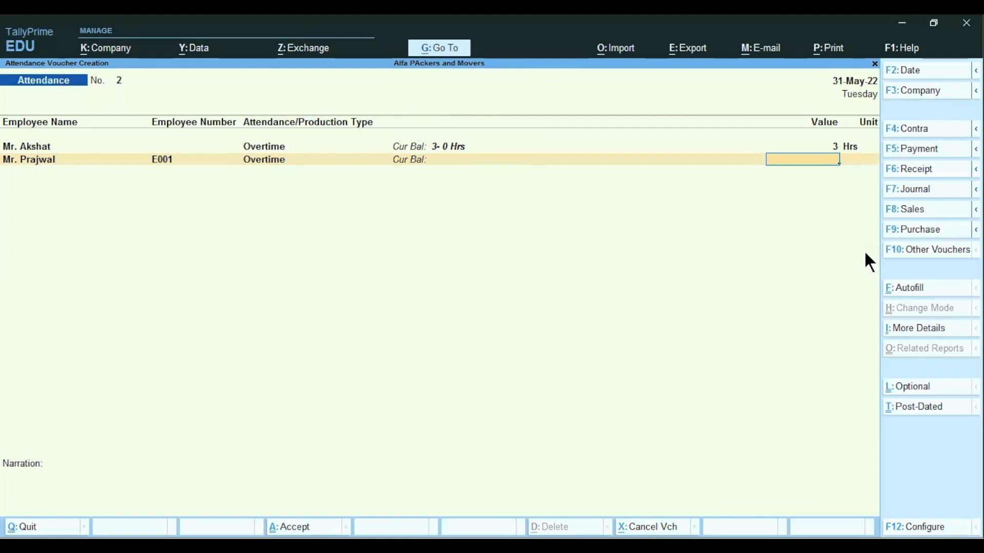
type("5.30")
key("Return")
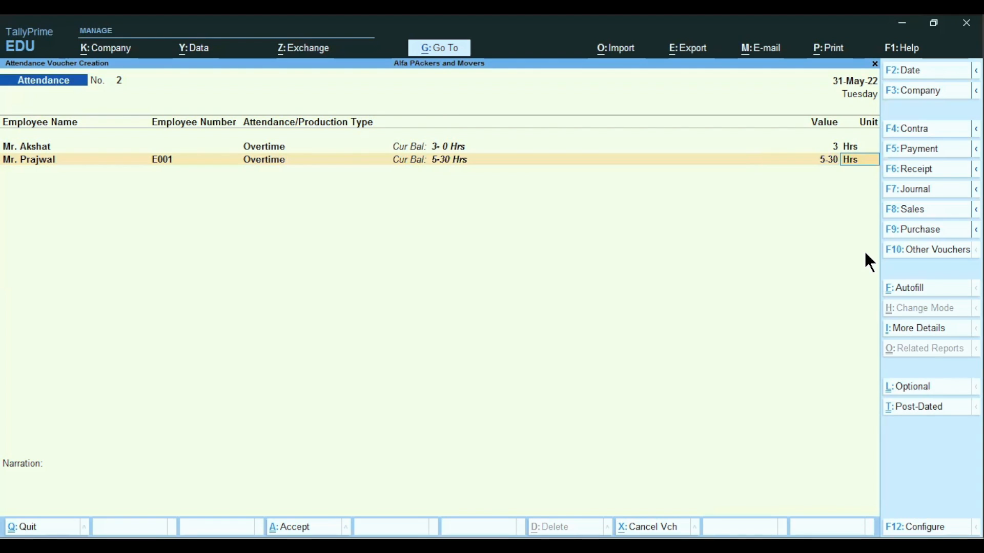
key("Return")
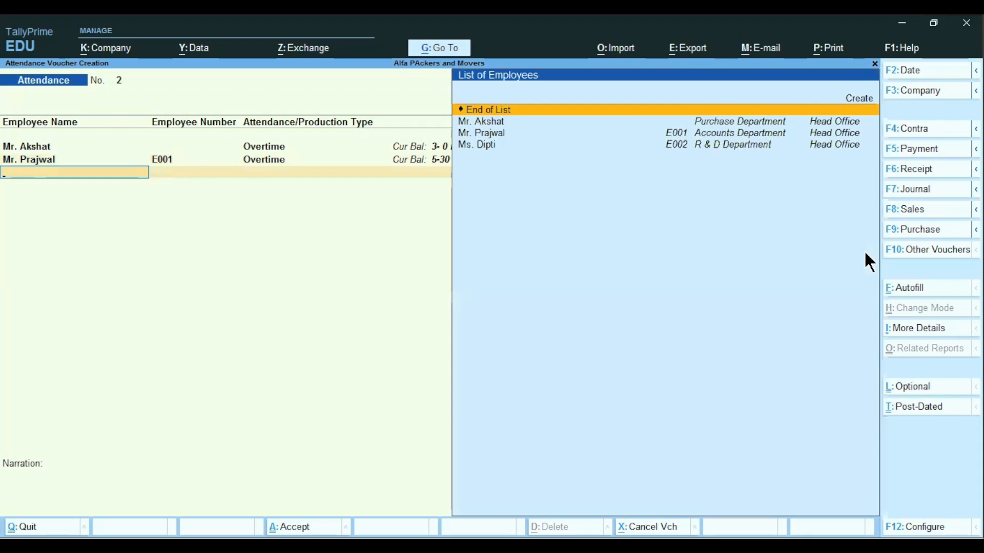
Record 5 Hrs of Overtime for the R & D Department employee on the next attendance line.
key("Down")
key("Down")
key("Down")
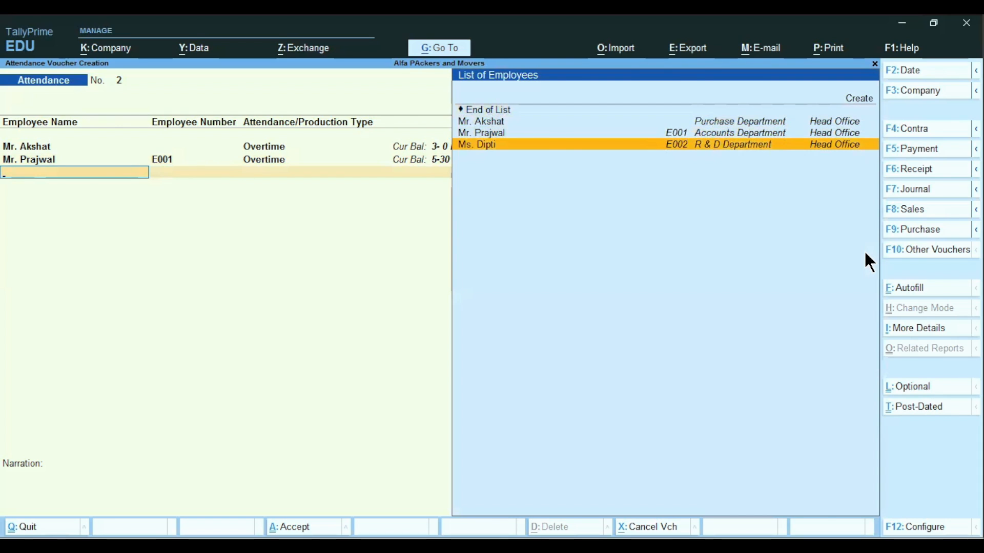
key("Return")
key("Down")
key("Down")
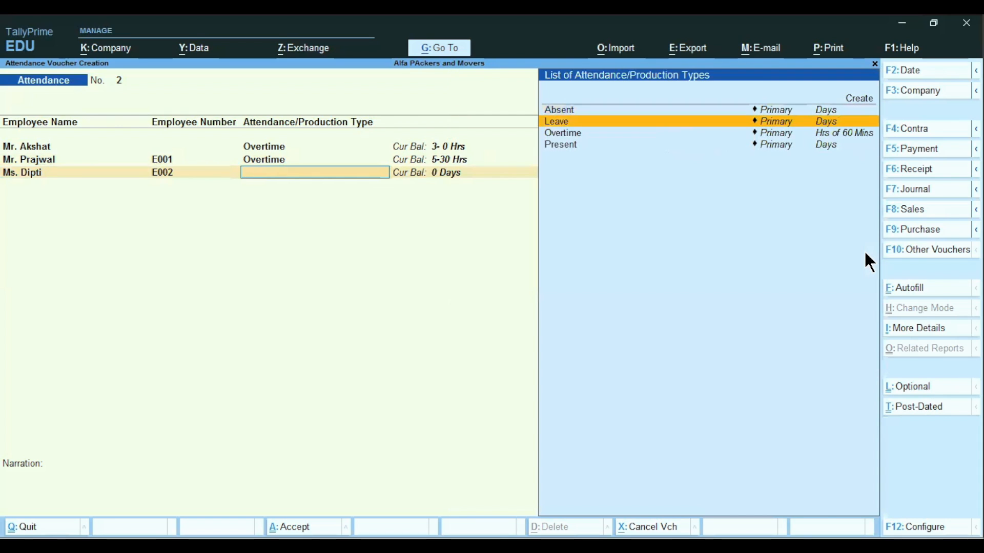
key("Return")
type("5")
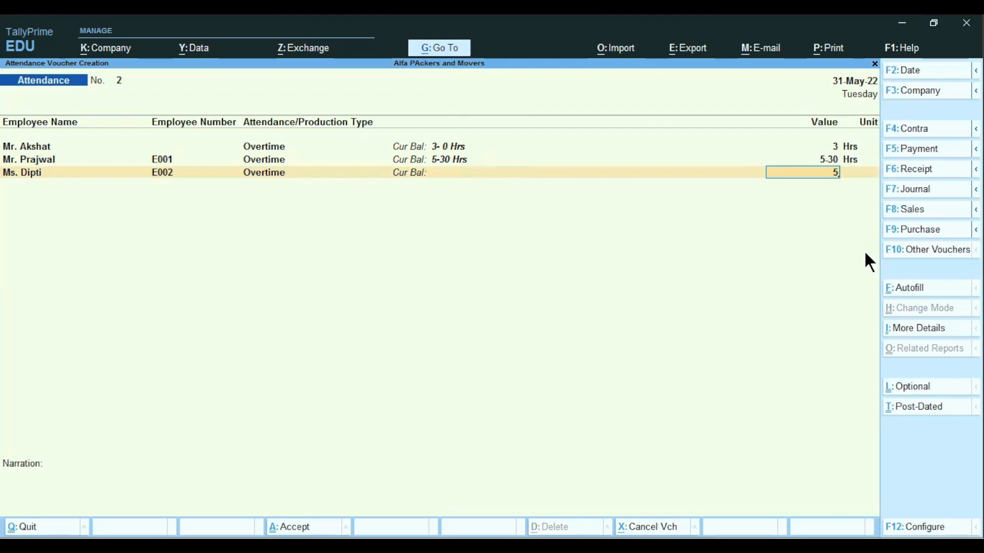
key("Return")
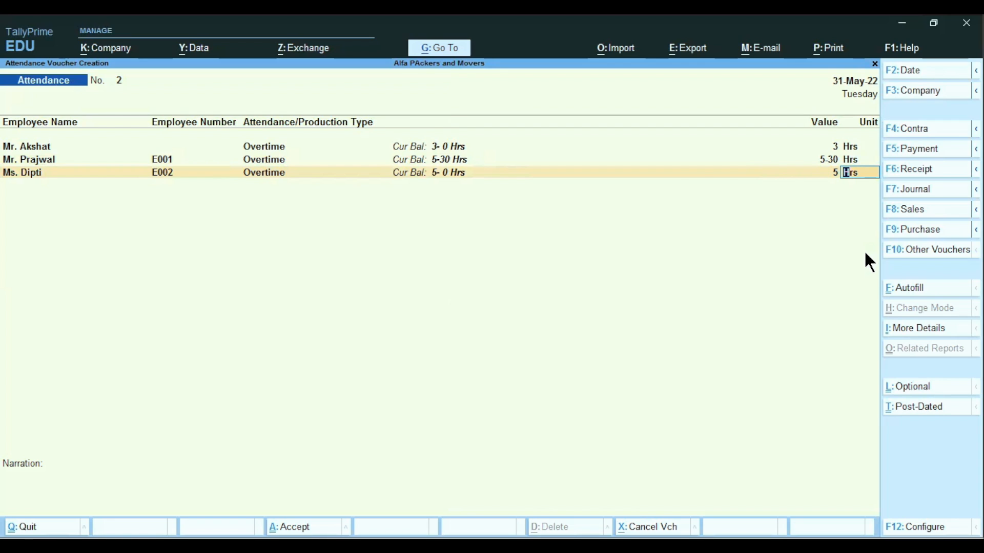
key("Return")
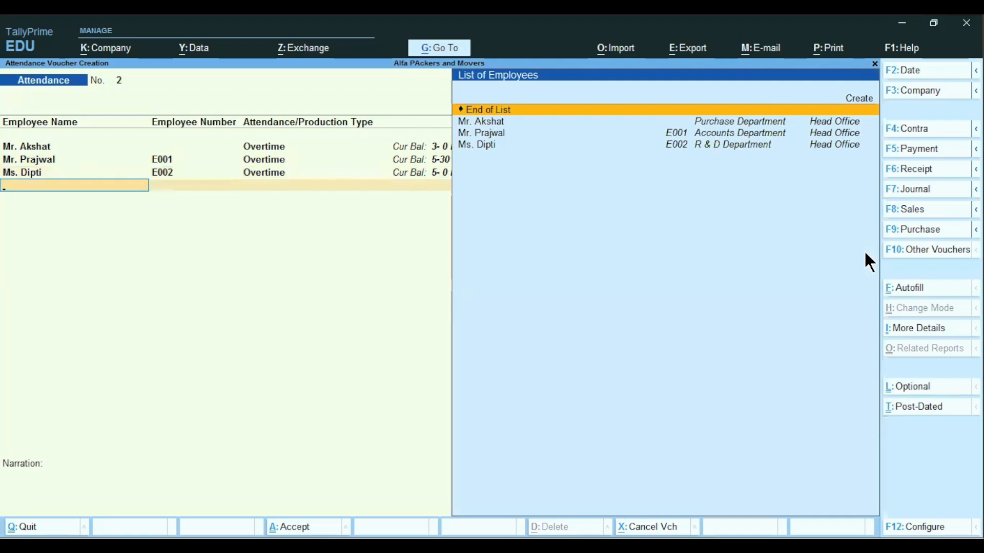
End the employee entries, leave the narration blank and save the overtime attendance voucher.
key("Return")
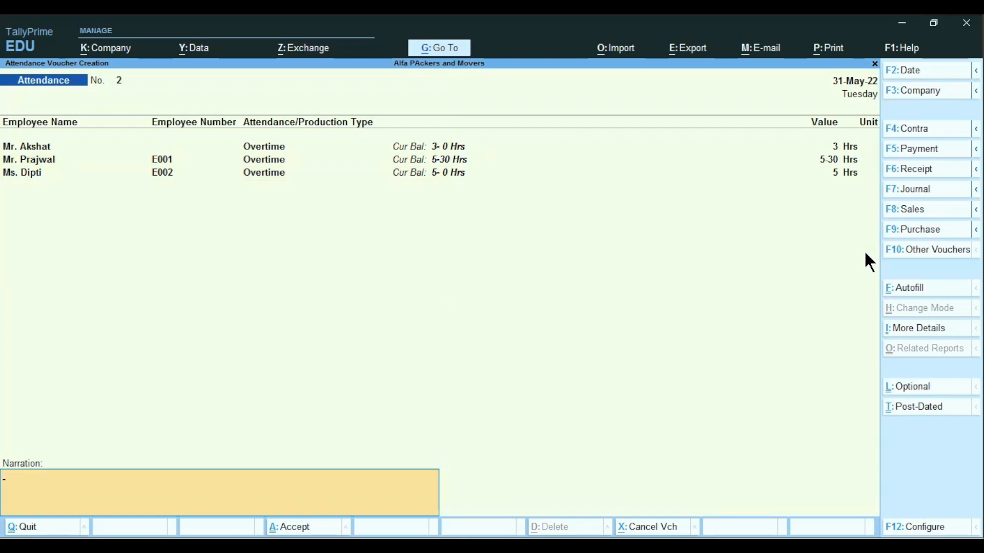
key("Return")
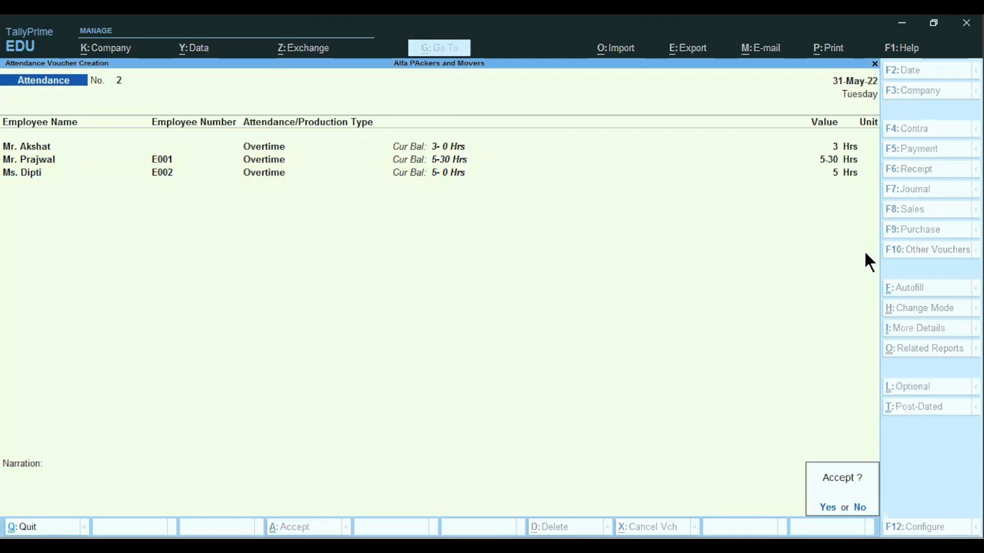
key("Return")
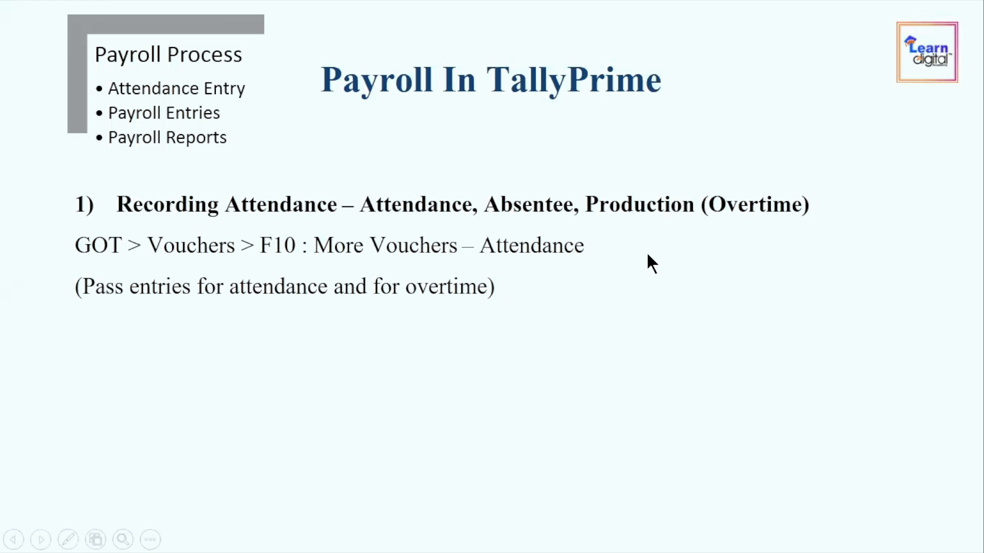
key("Right")
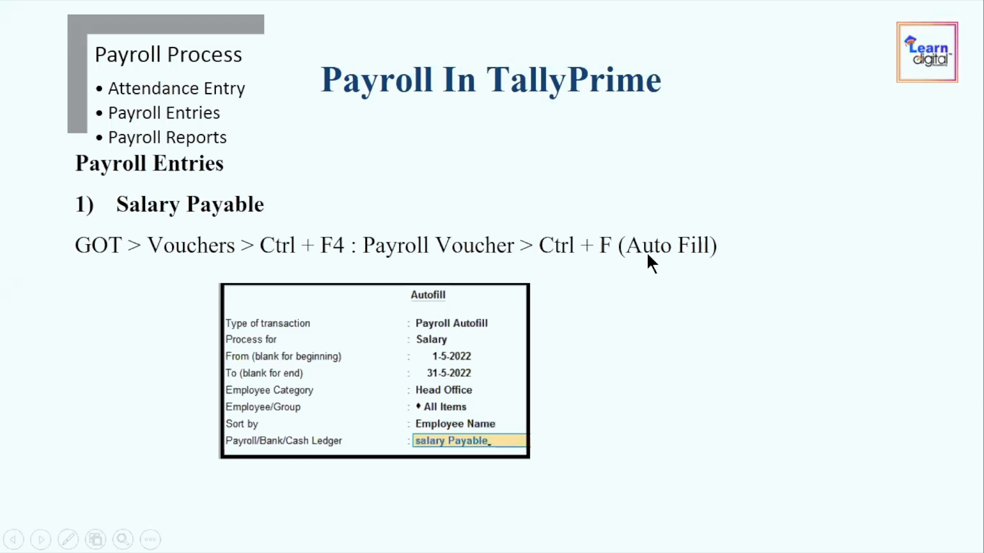
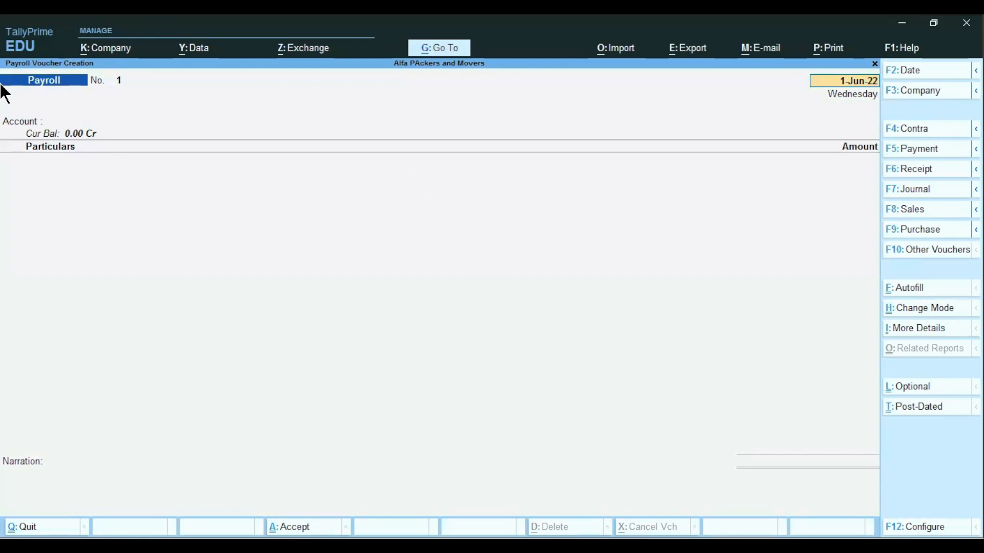
Date the new payroll voucher 31-May-22.
type("3")
type(".")
type("1")
type(".")
type("5")
key("Return")
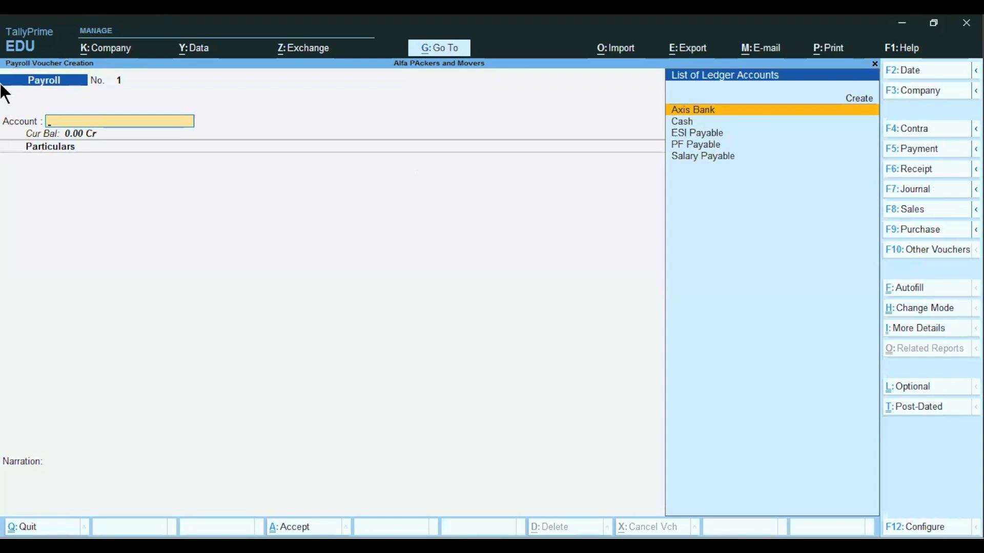
Set up Payroll Autofill to process Salary for the period 1-5-2022 to 31-5-2022.
key("ctrl")
left_click(917, 297)
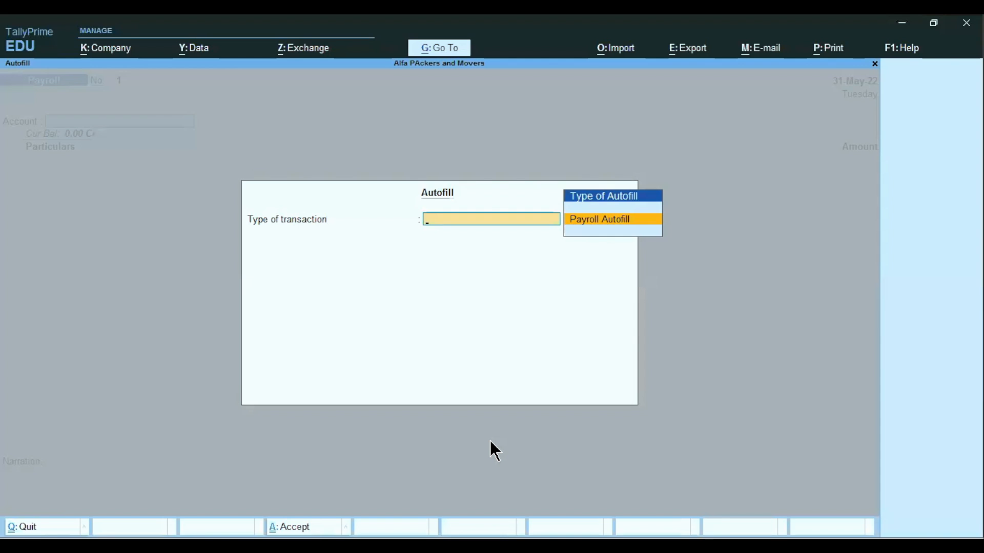
key("Return")
key("Down")
key("Down")
key("Down")
key("Down")
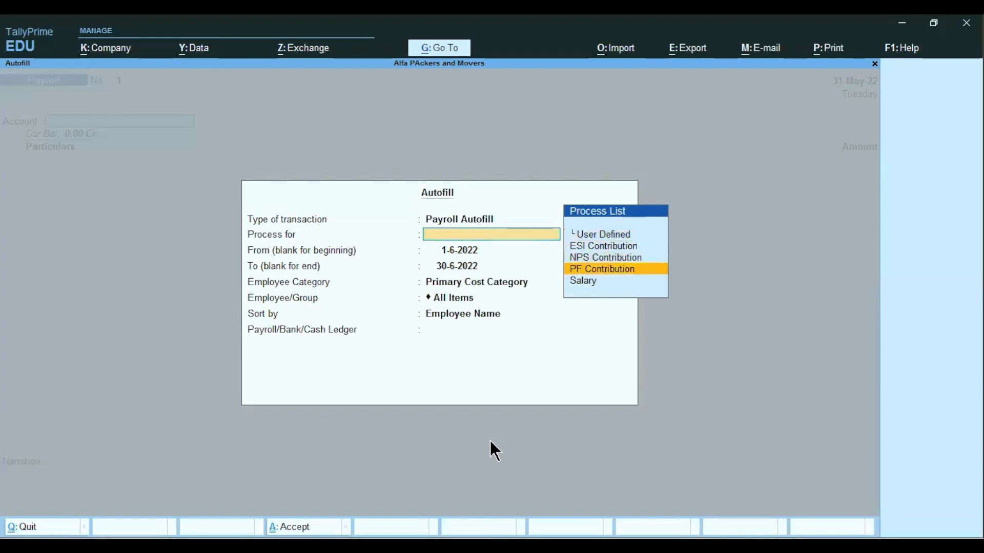
key("Return")
type("1")
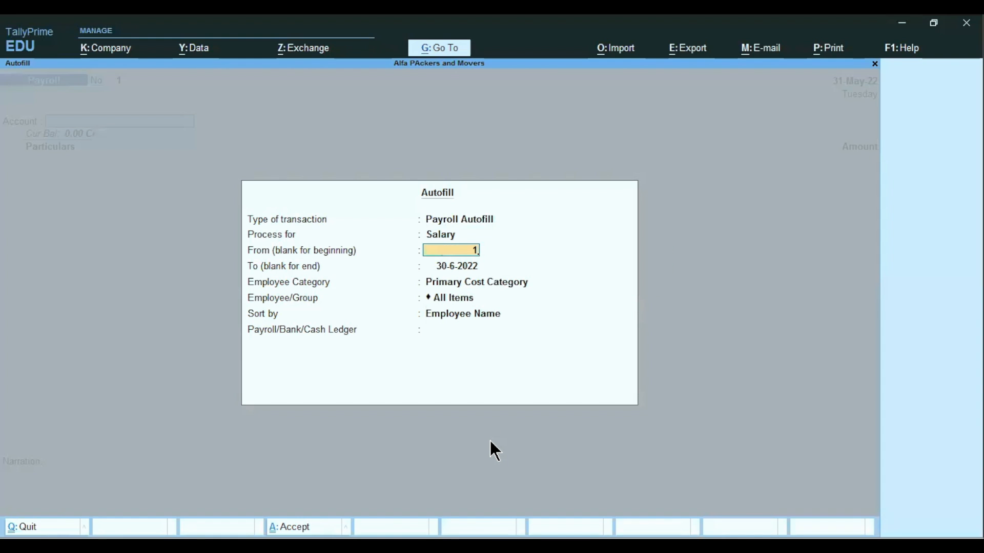
type("-5")
key("Return")
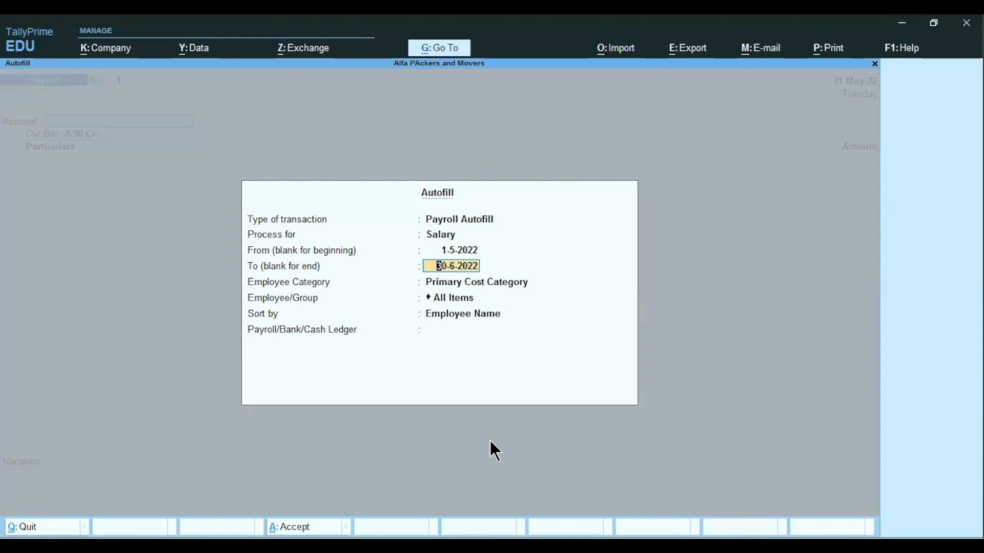
type("31.")
key("Return")
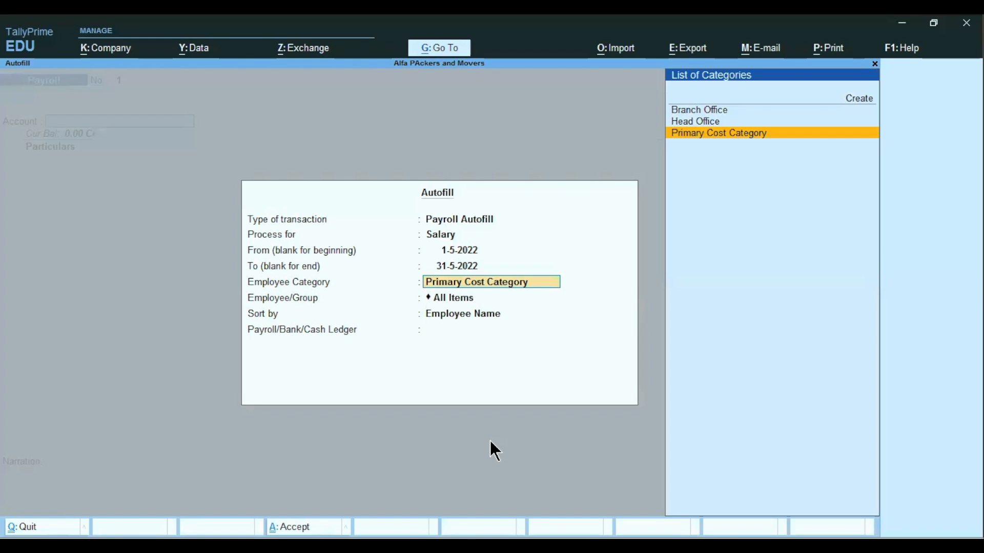
Autofill the Head Office category for All Items, sorted by Employee Name, with Salary Payable as the payroll ledger.
key("Up")
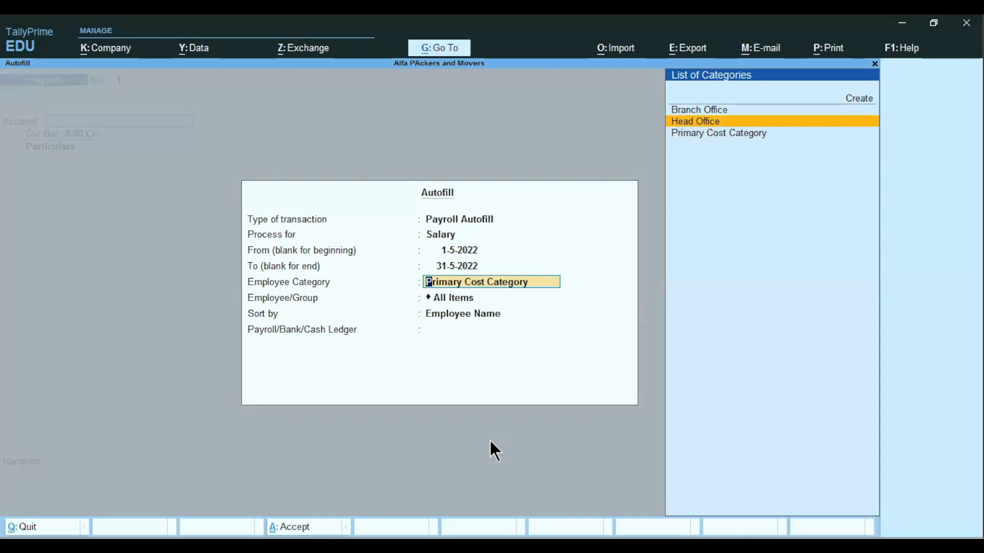
key("Return")
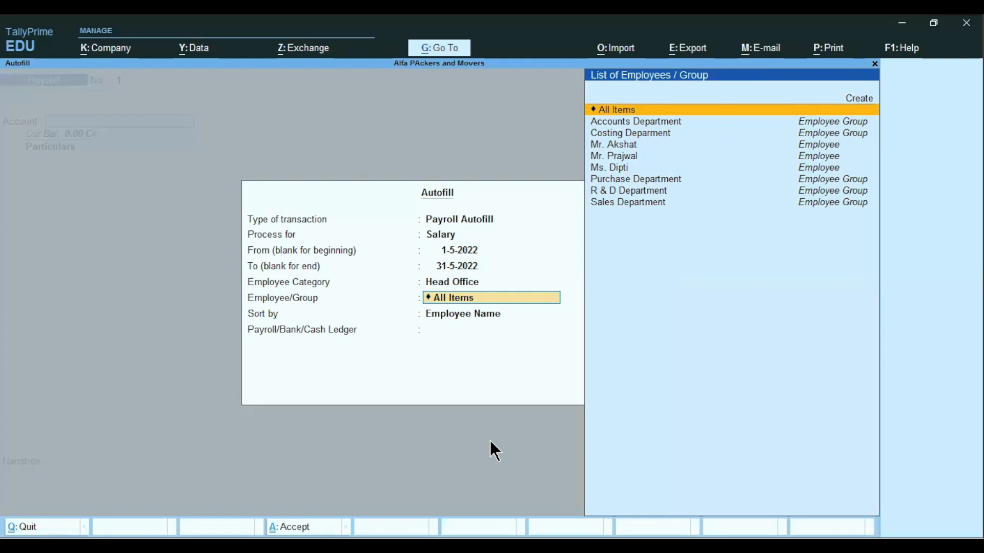
key("Return")
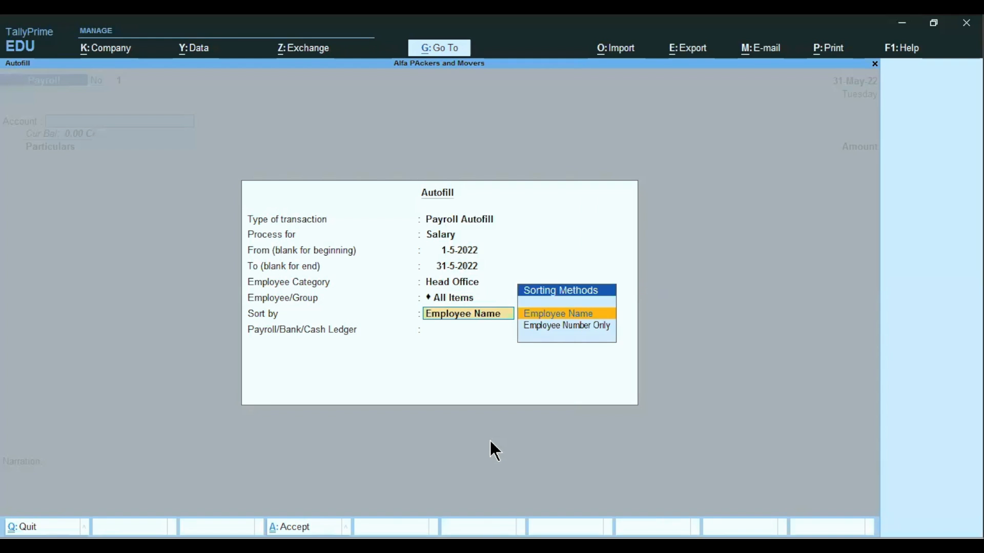
key("Return")
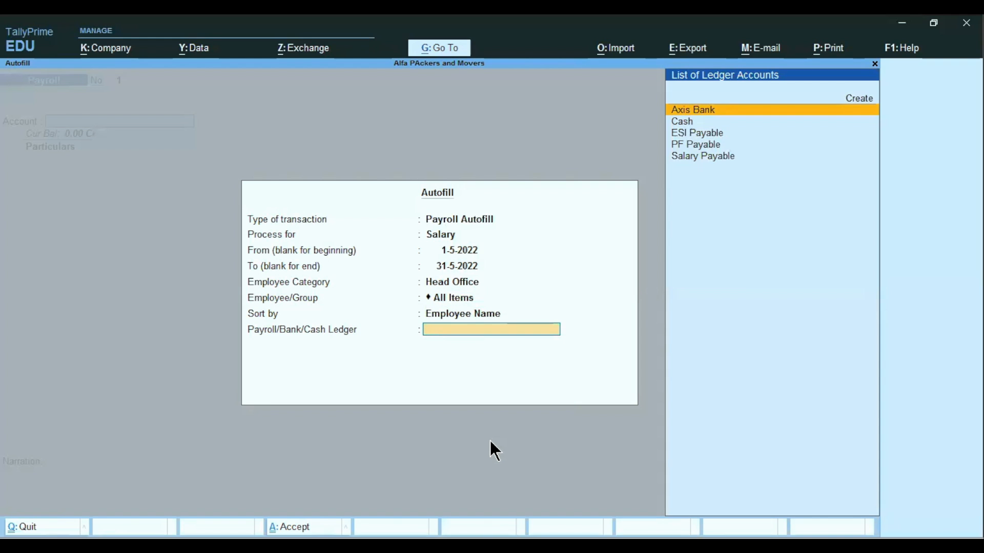
key("Down")
key("Down")
key("Down")
key("Down")
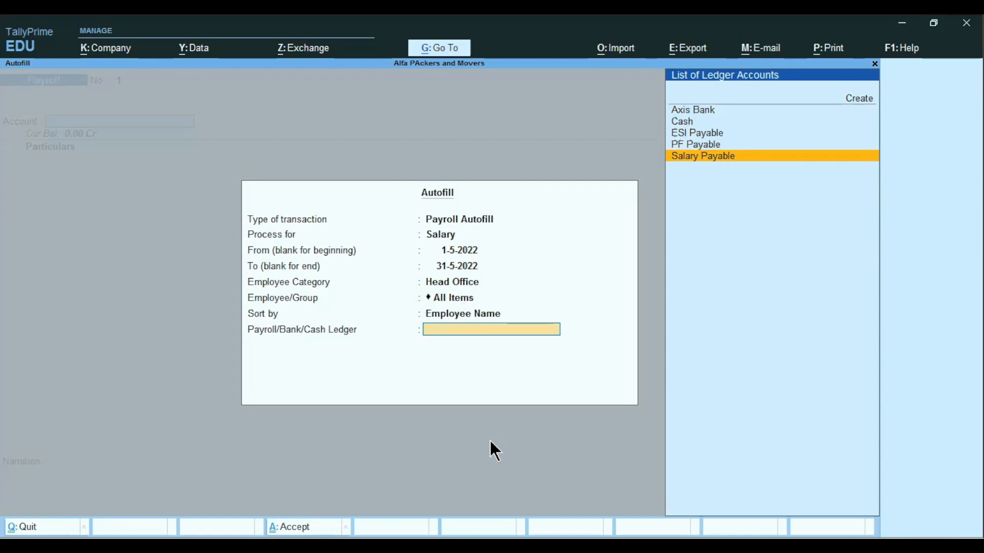
key("Return")
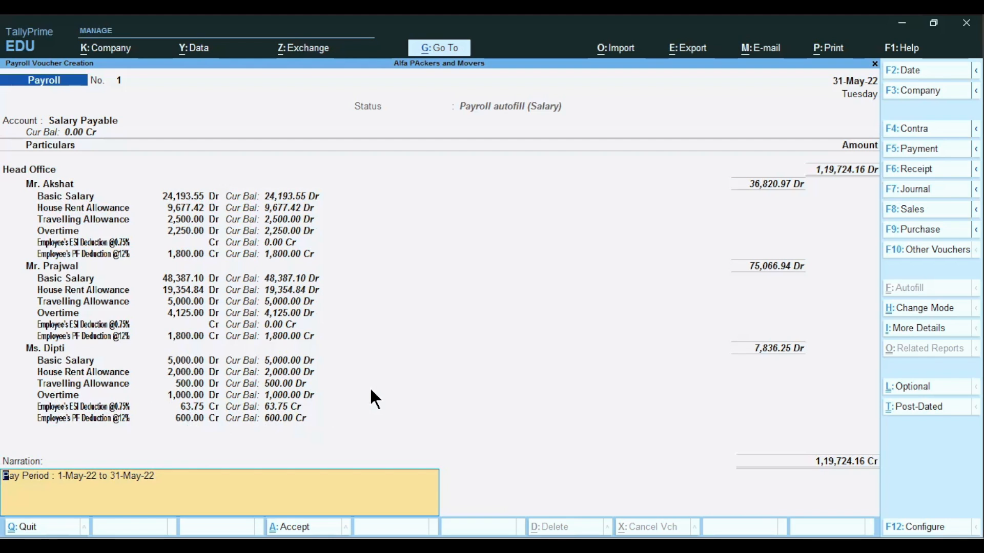
Save the autofilled salary payroll voucher with its pay-period narration.
key("ctrl")
key("ctrl+a")
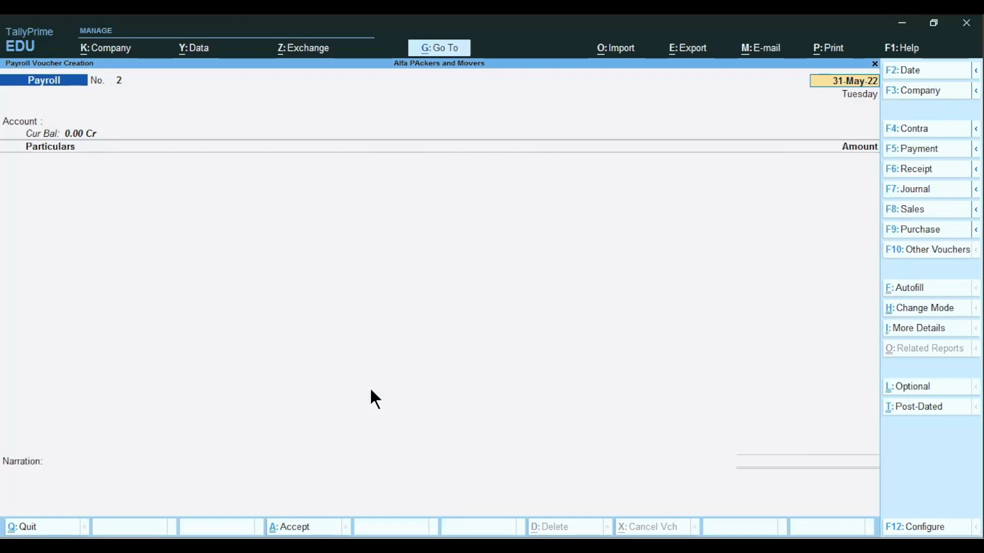
key("ctrl")
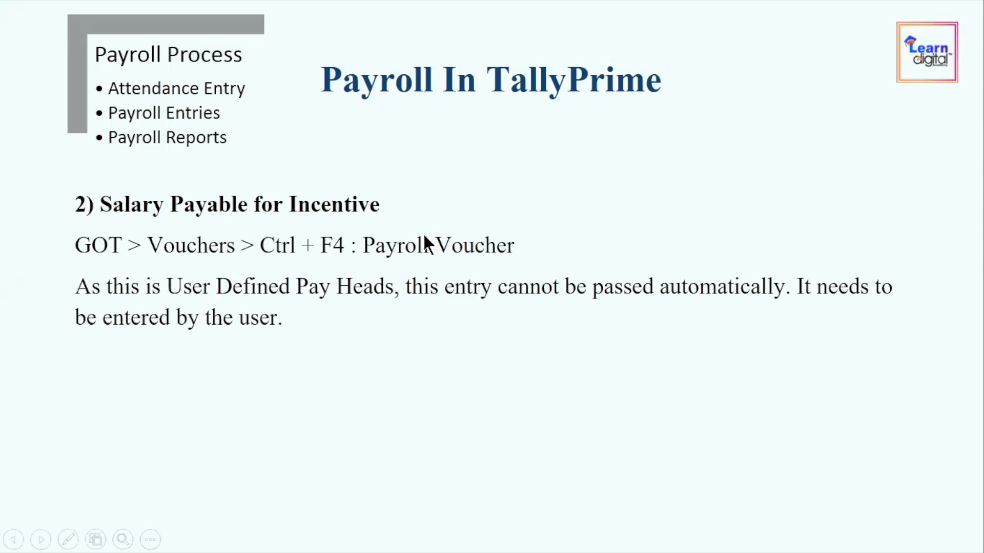
Switch back to TallyPrime, keep 31-May-22 as the second payroll voucher's date and set its account to Salary Payable.
key("alt+Tab")
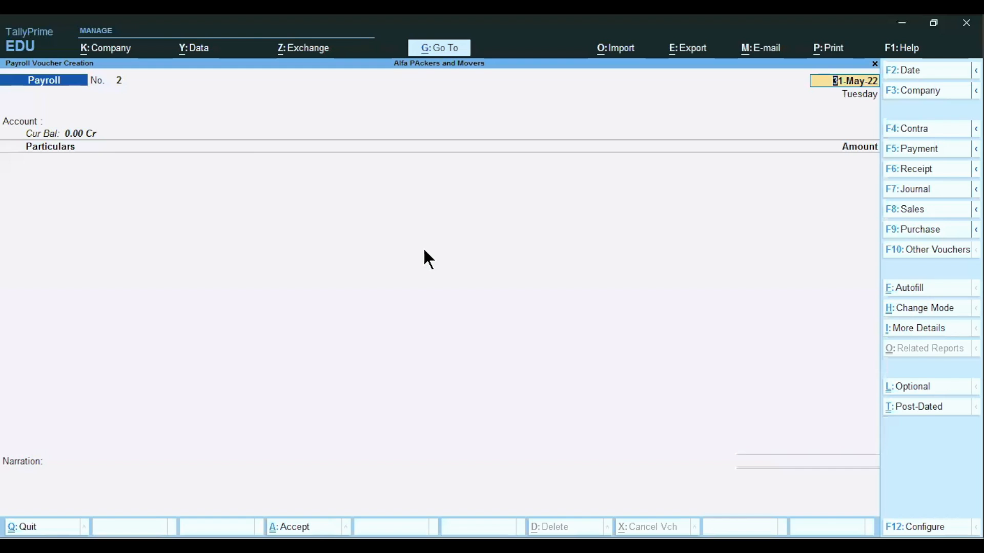
key("Return")
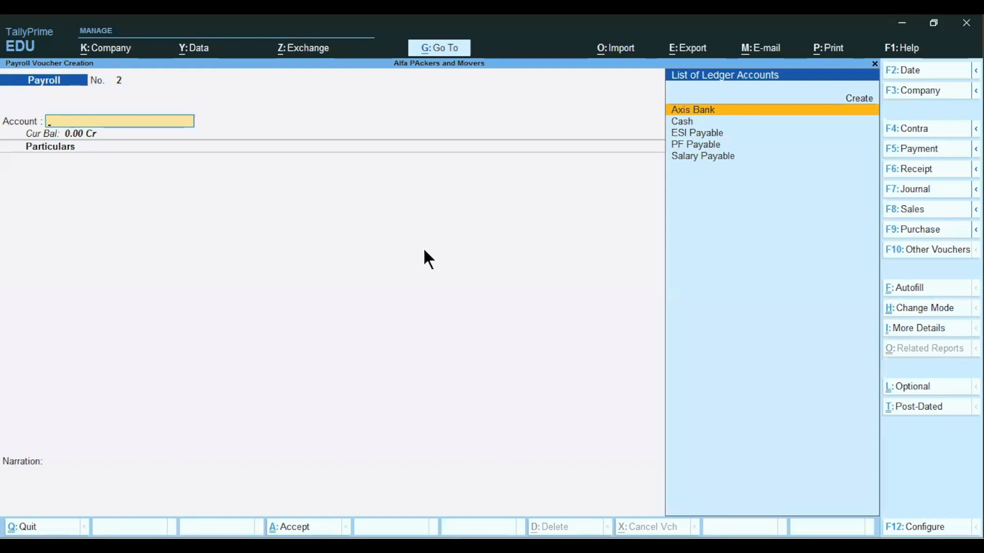
key("Down")
key("Down")
key("Down")
key("Down")
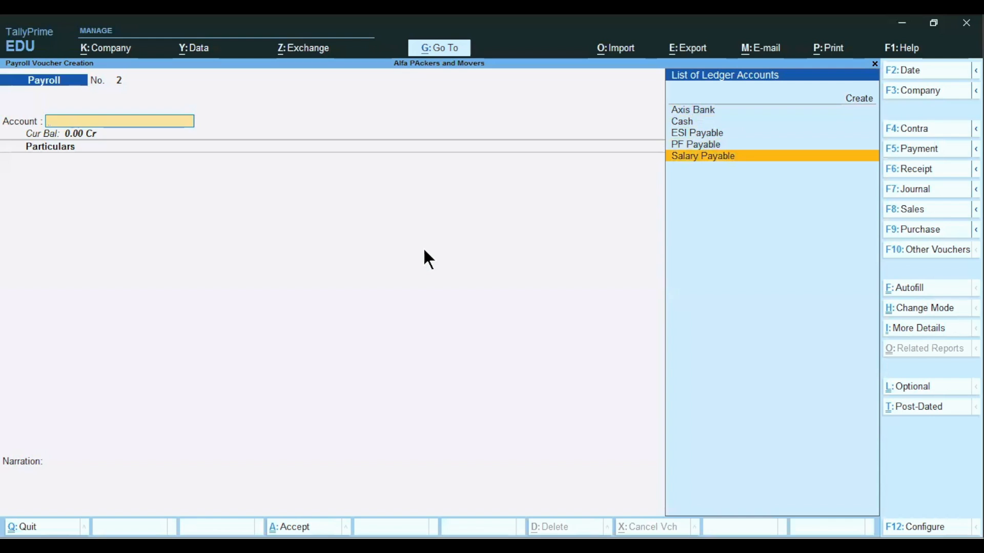
key("Return")
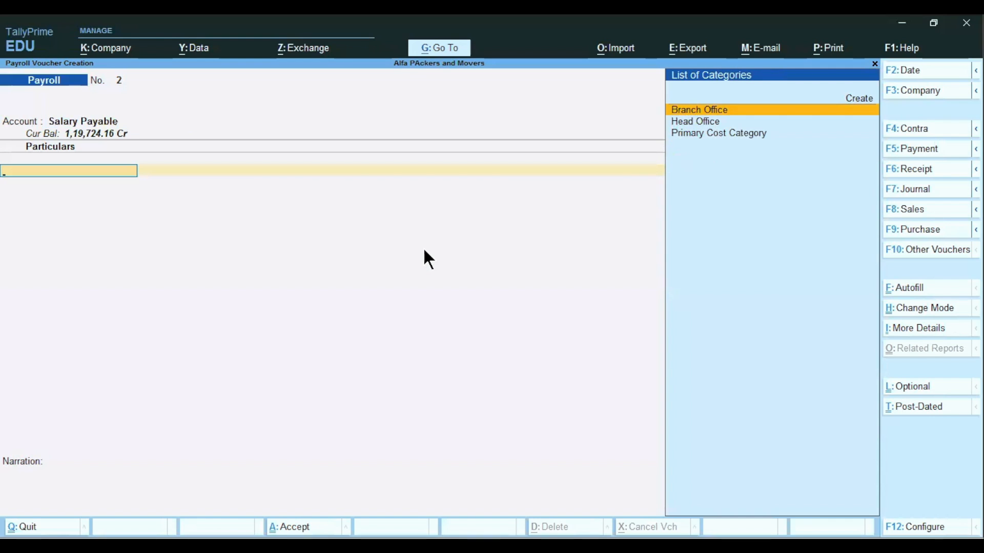
Choose the Head Office category and its first listed employee for the incentive voucher.
key("Down")
key("Return")
key("Down")
key("Up")
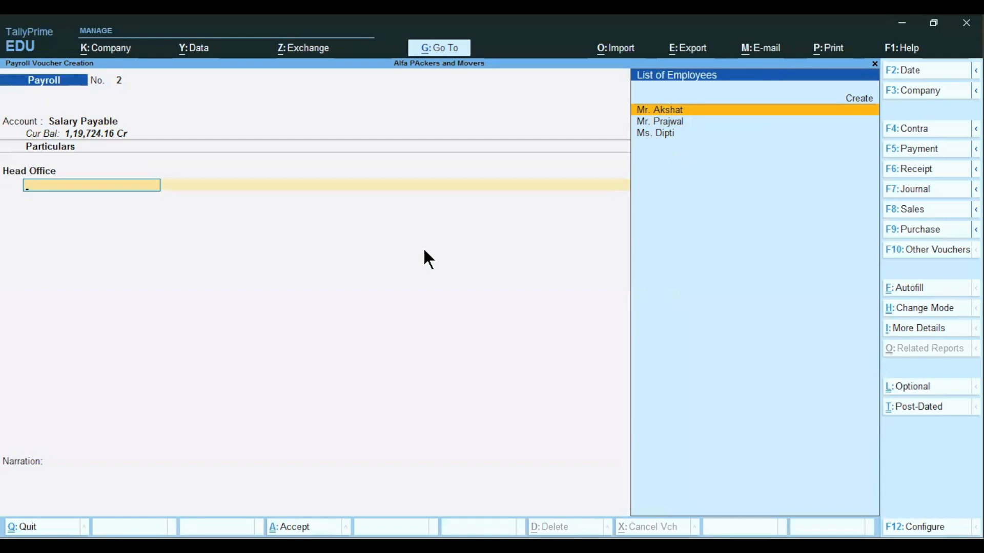
key("Down")
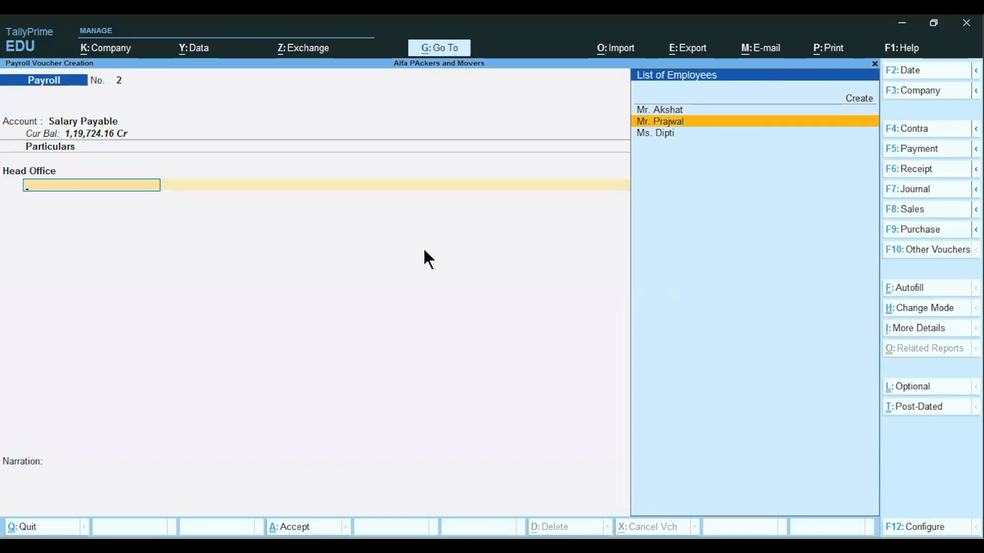
key("Up")
key("Return")
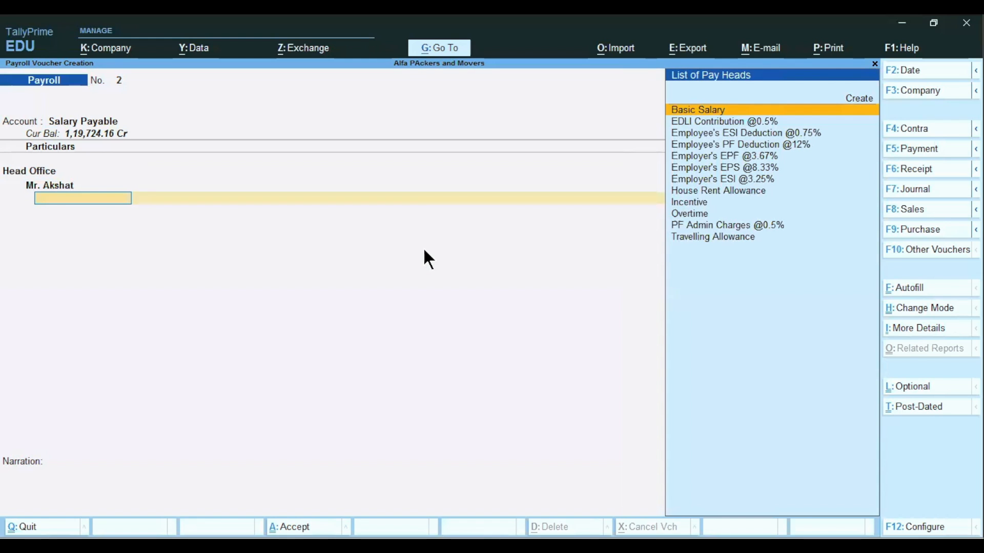
Enter an Incentive pay head of 3000 Dr for the first Head Office employee.
key("Down")
key("Down")
key("Down")
key("Down")
key("Down")
key("Down")
key("Down")
key("Down")
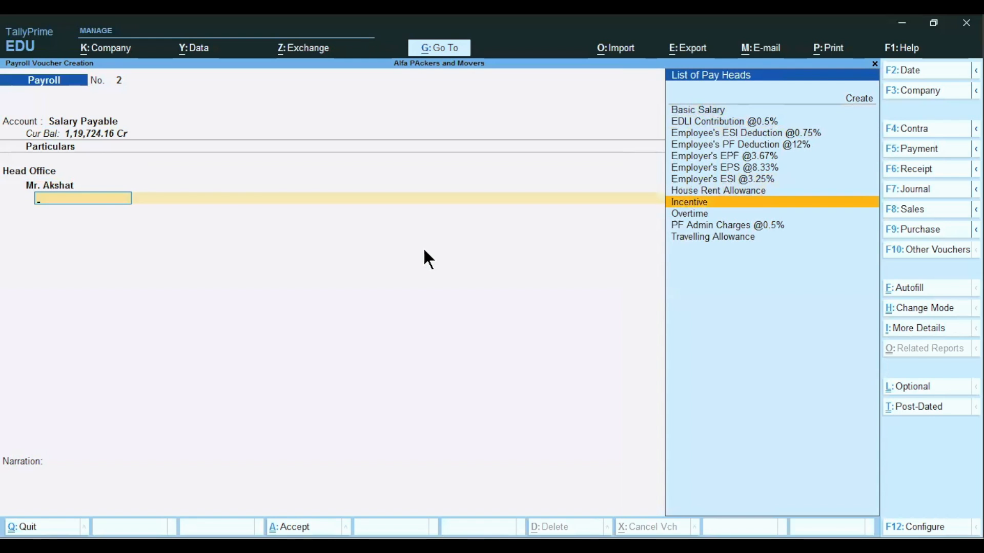
key("Return")
type("3000")
key("Return")
key("Return")
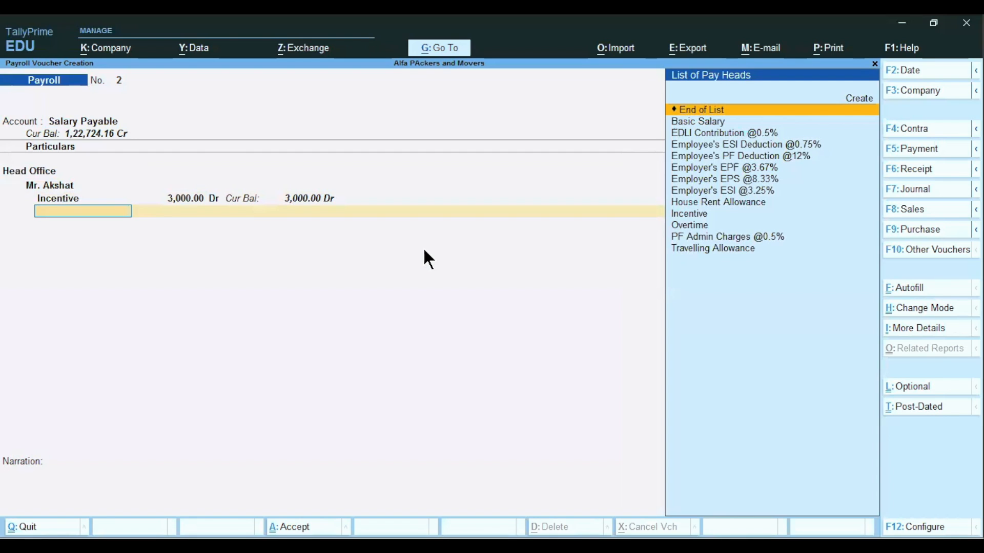
key("Return")
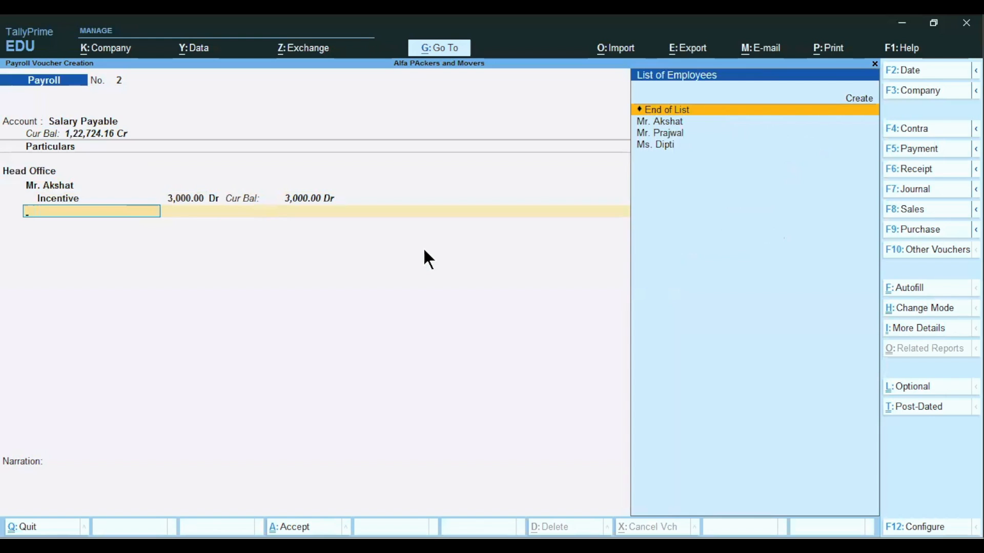
Add the second Head Office employee with an Incentive pay head of 3500 Dr.
key("Down")
key("Down")
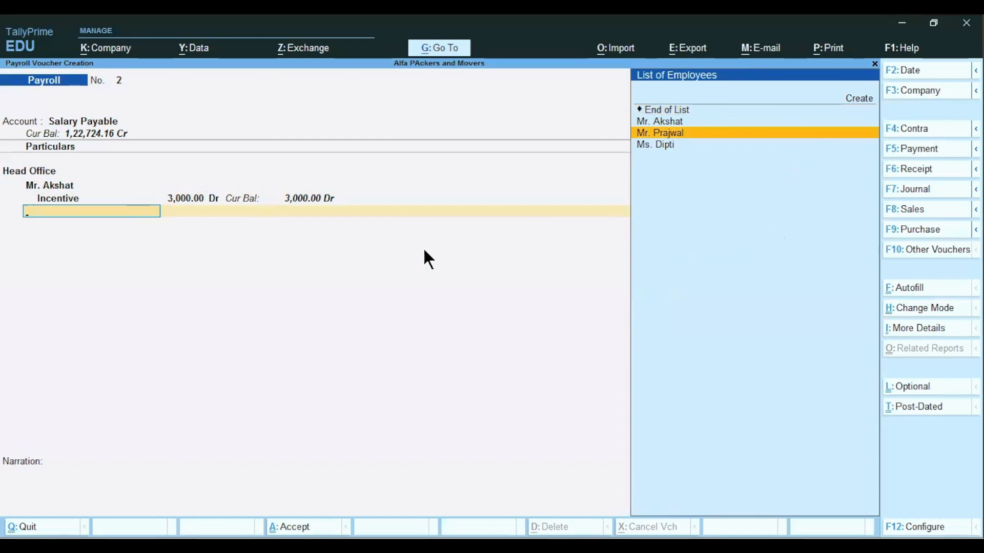
key("Return")
key("Down")
key("Down")
key("Down")
key("Down")
key("Down")
key("Down")
key("Down")
key("Down")
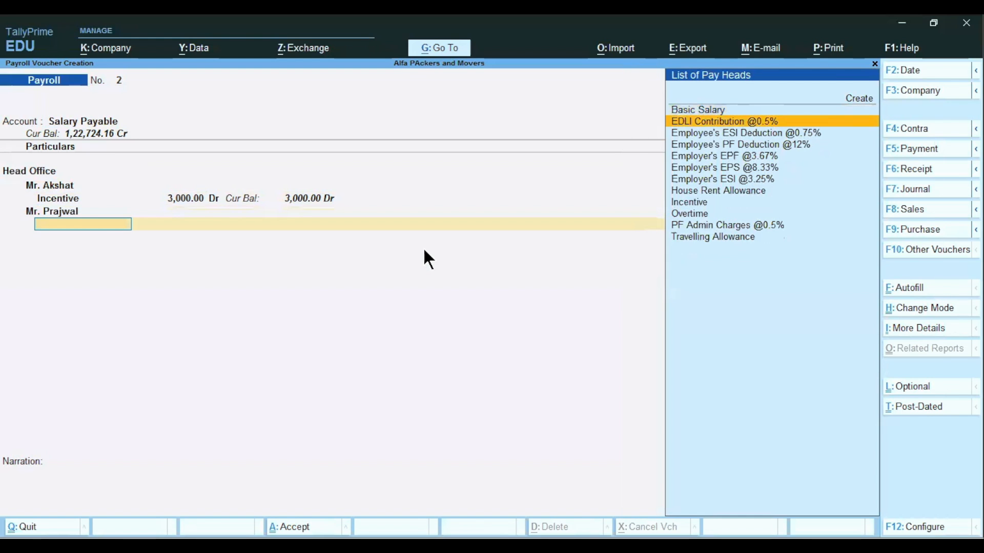
key("Return")
type("3500")
key("Return")
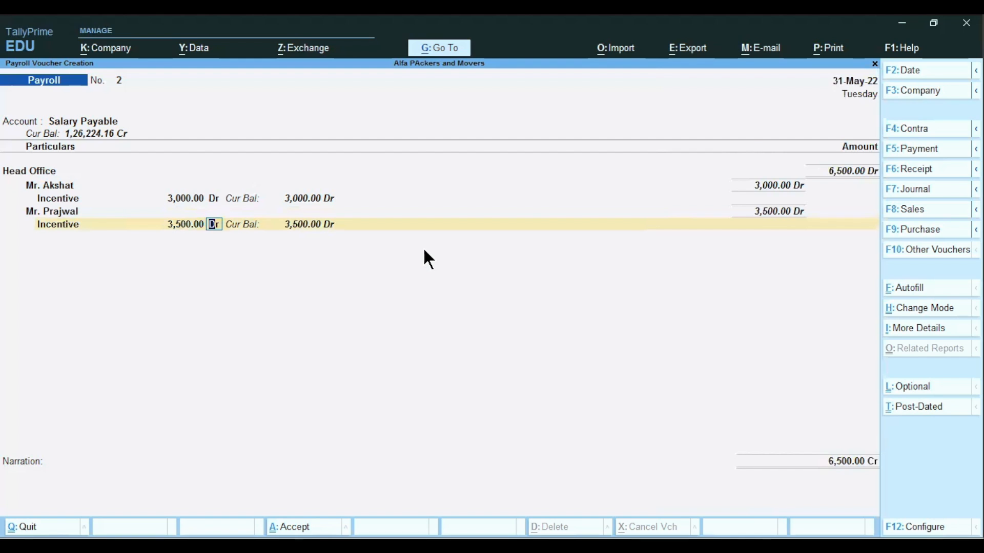
key("Return")
key("Return")
Add the third Head Office employee with an Incentive pay head of 400 Dr.
key("Down")
key("Down")
key("Down")
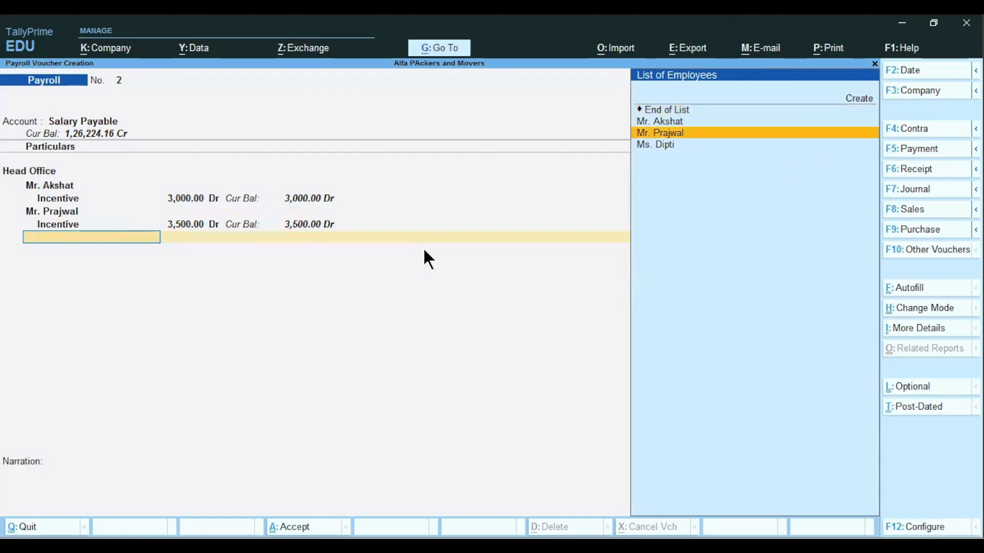
key("Return")
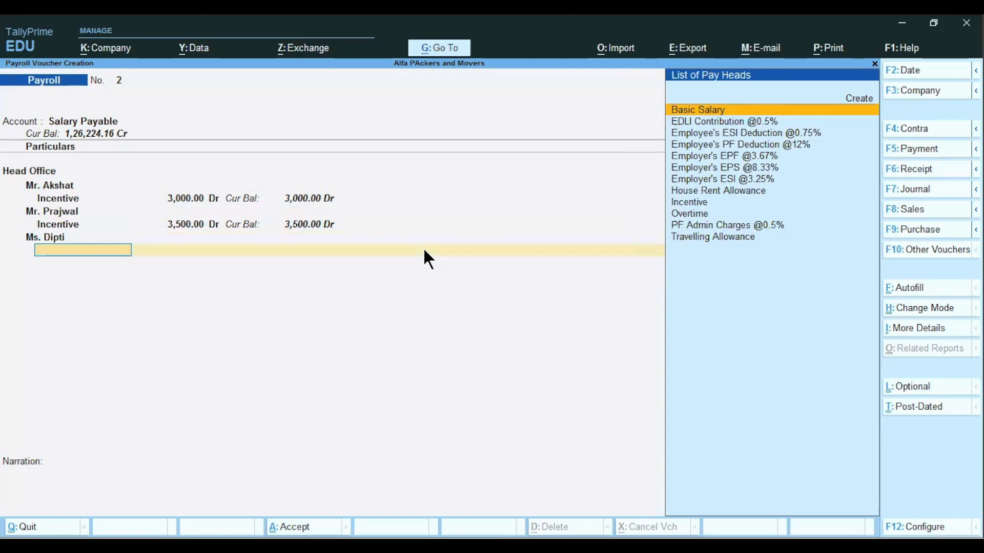
key("Down")
key("Down")
key("Down")
key("Down")
key("Down")
key("Down")
key("Down")
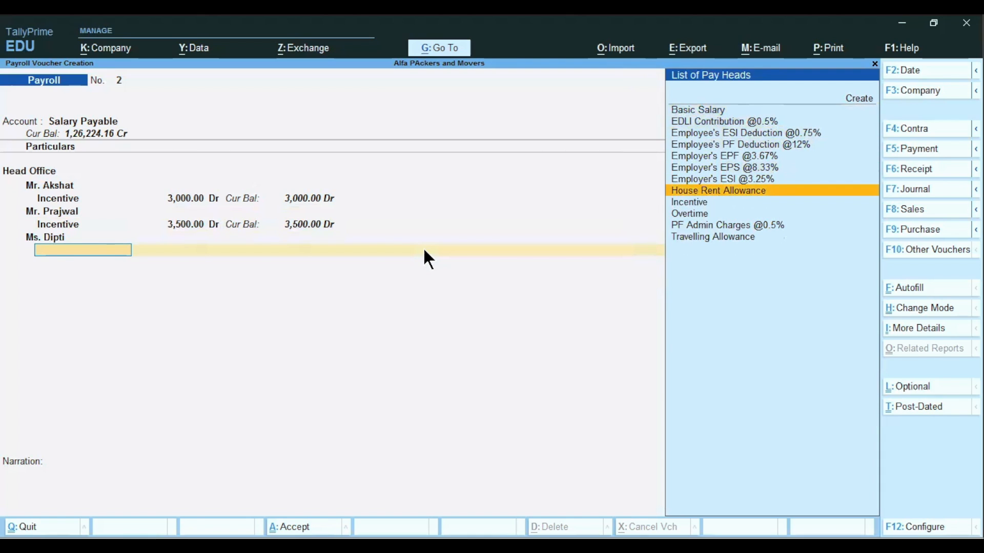
key("Down")
key("Return")
type("4")
key("BackSpace")
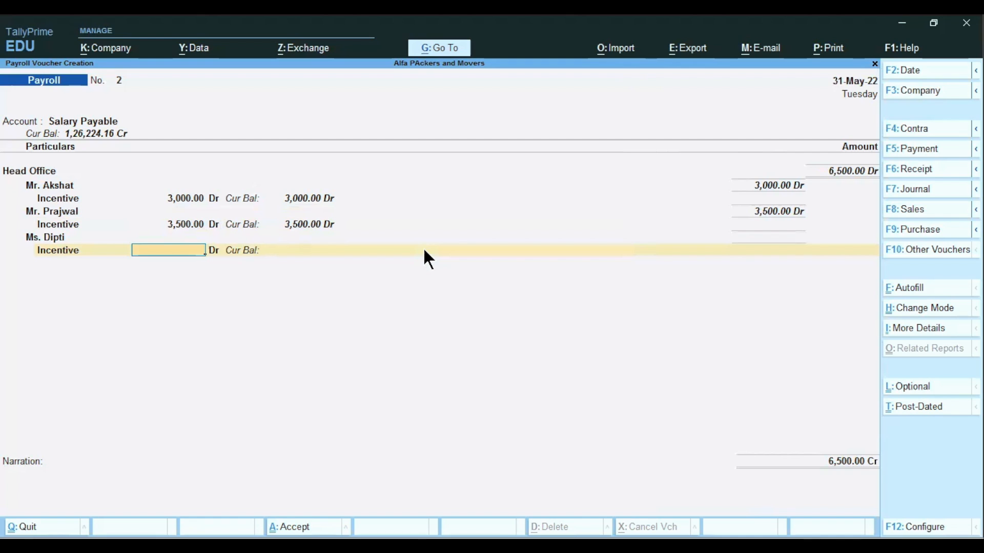
type("400")
key("Return")
key("Return")
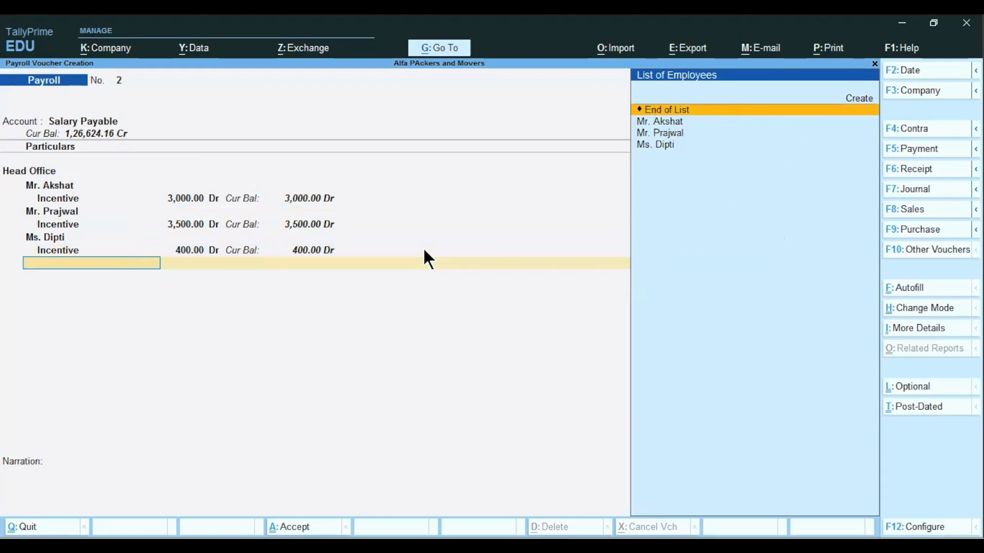
End the employee and category entries and save the incentive payroll voucher with a blank narration.
key("Return")
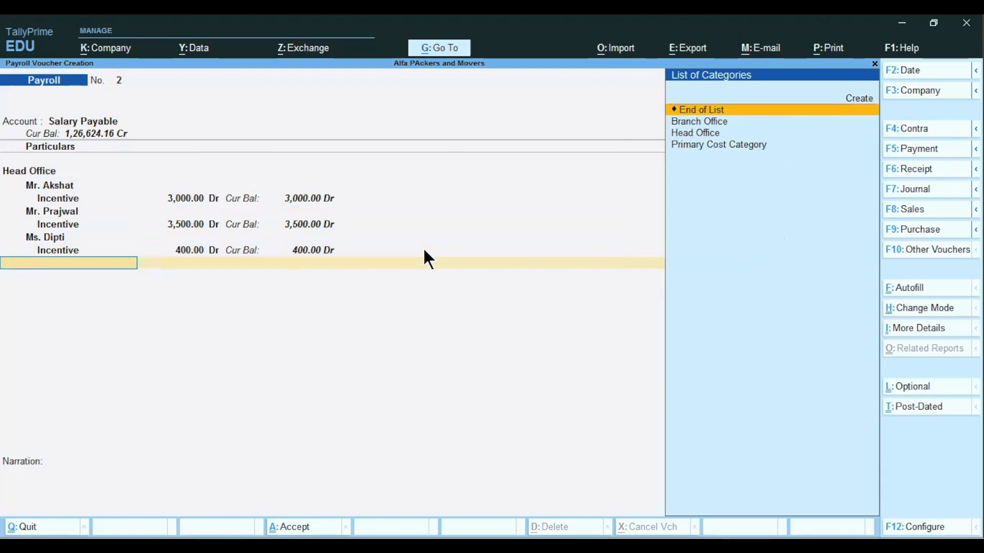
key("Return")
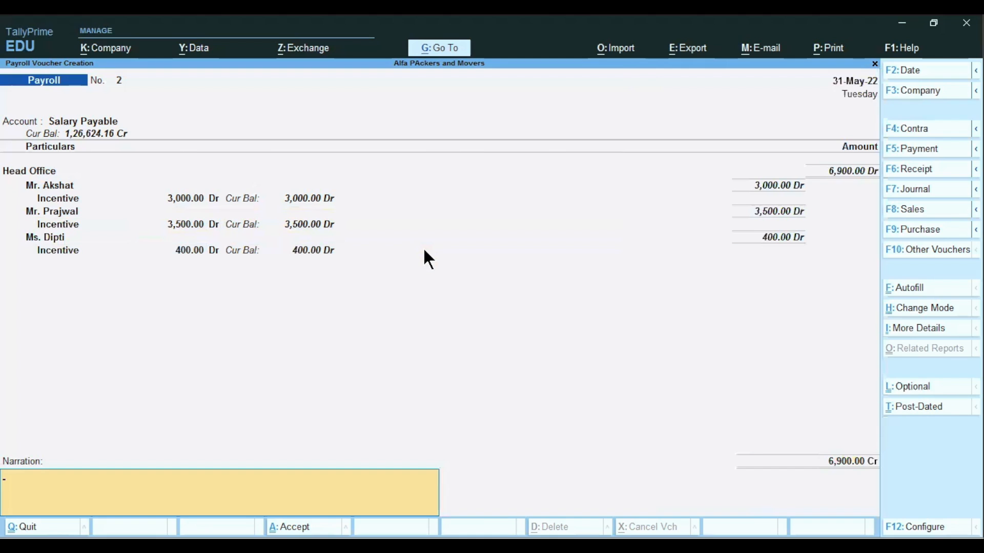
key("Return")
key("Return")
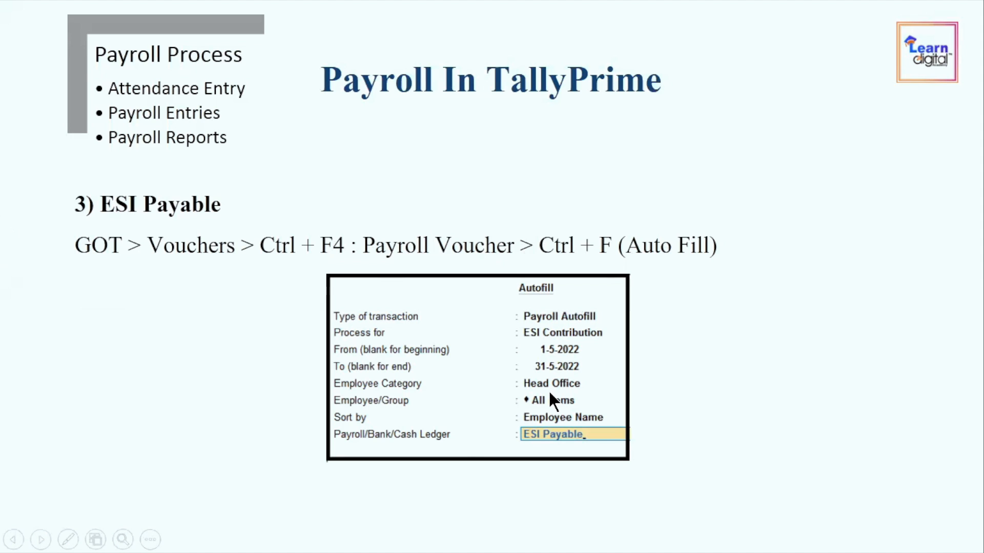
Switch back to TallyPrime and set up Payroll Autofill to process ESI Contribution for 1-5-2022 to 31-5-2022.
key("alt+Tab")
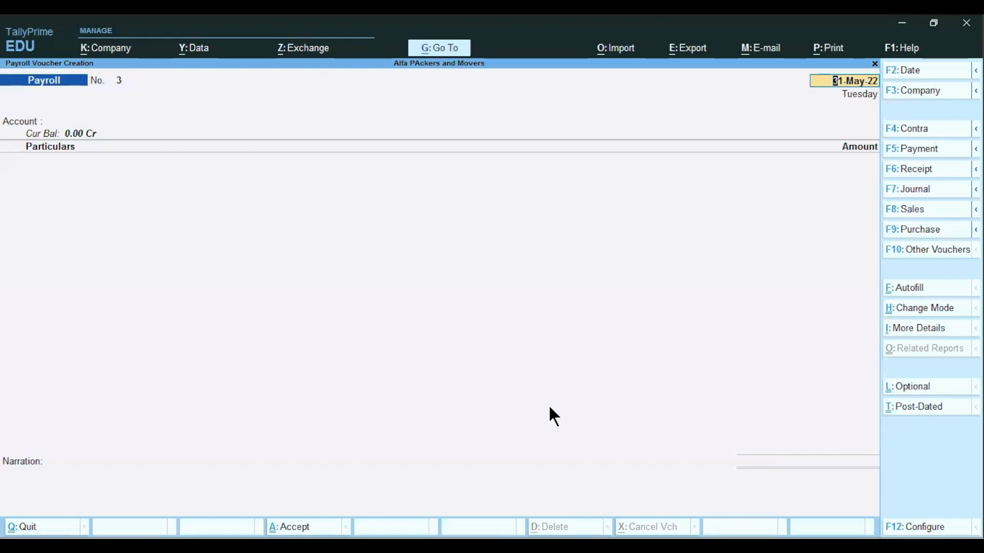
key("ctrl+f")
key("Return")
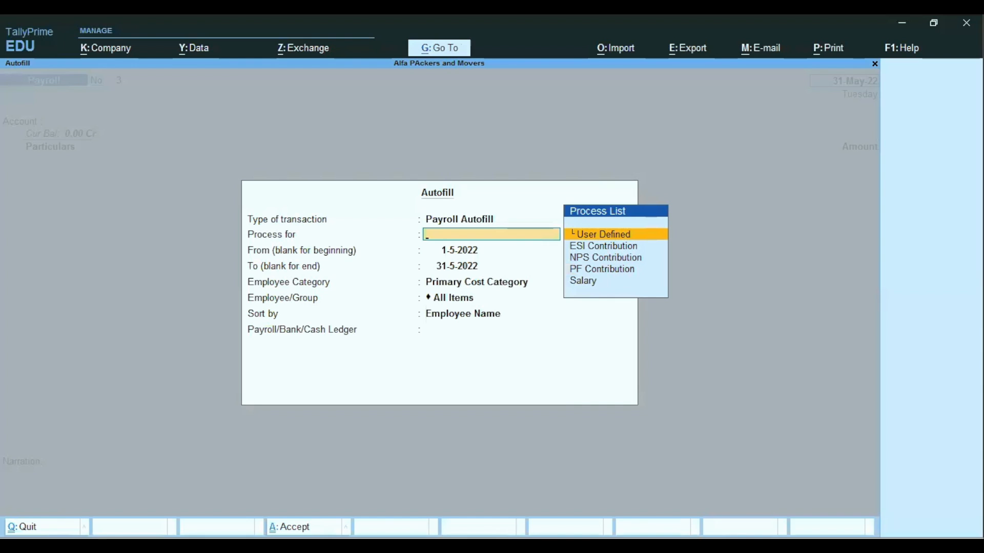
key("Down")
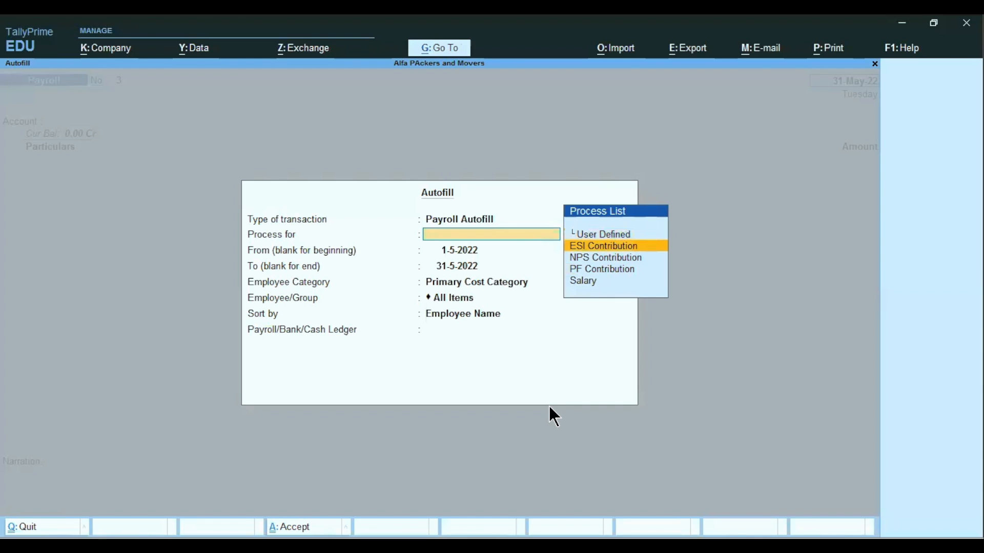
key("Return")
key("Return")
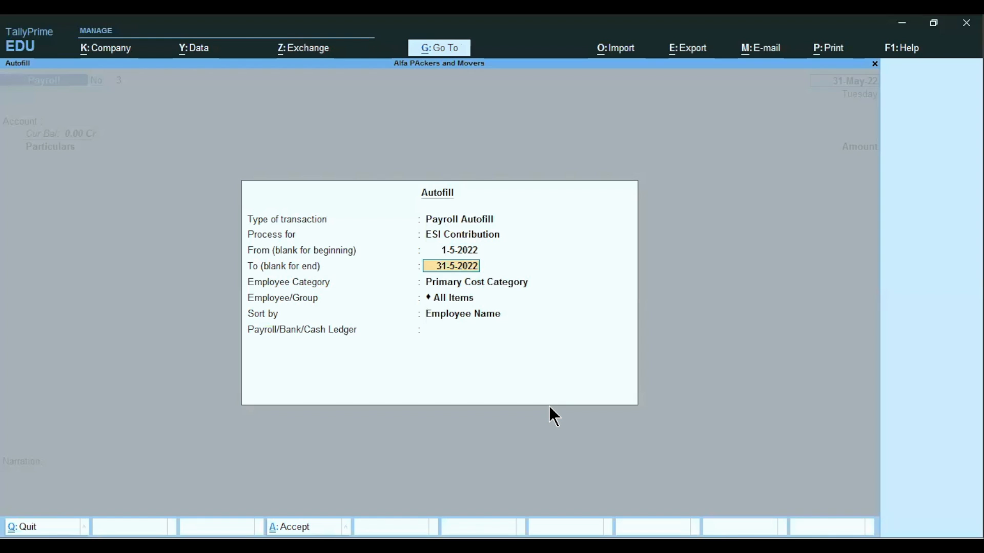
key("Return")
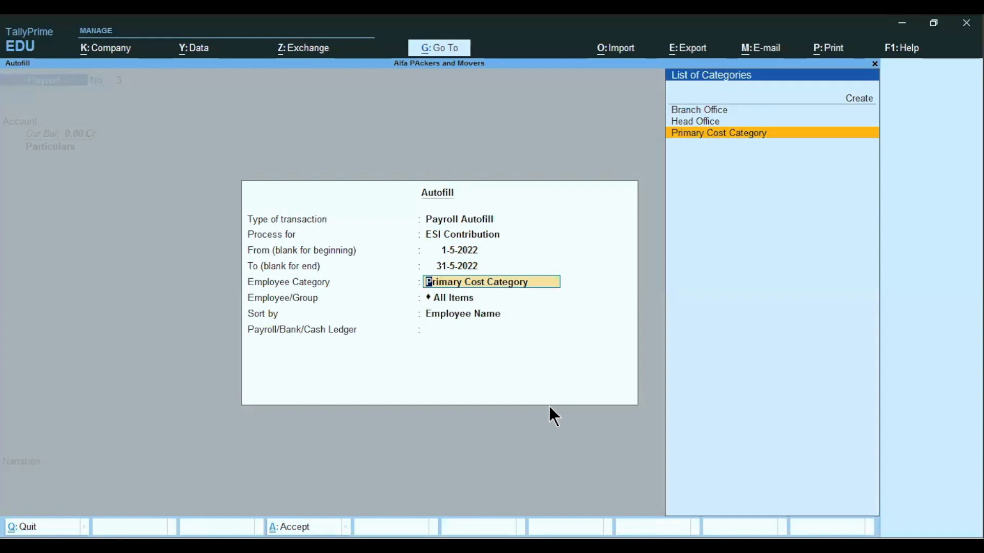
Set the ESI autofill to the Head Office category, All Items, sorted by Employee Name.
key("Up")
key("Return")
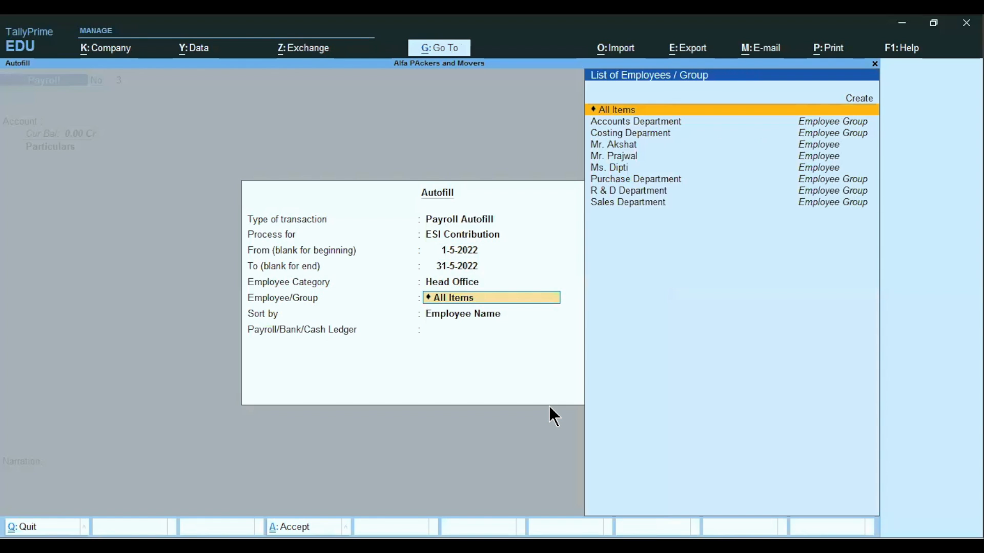
key("Return")
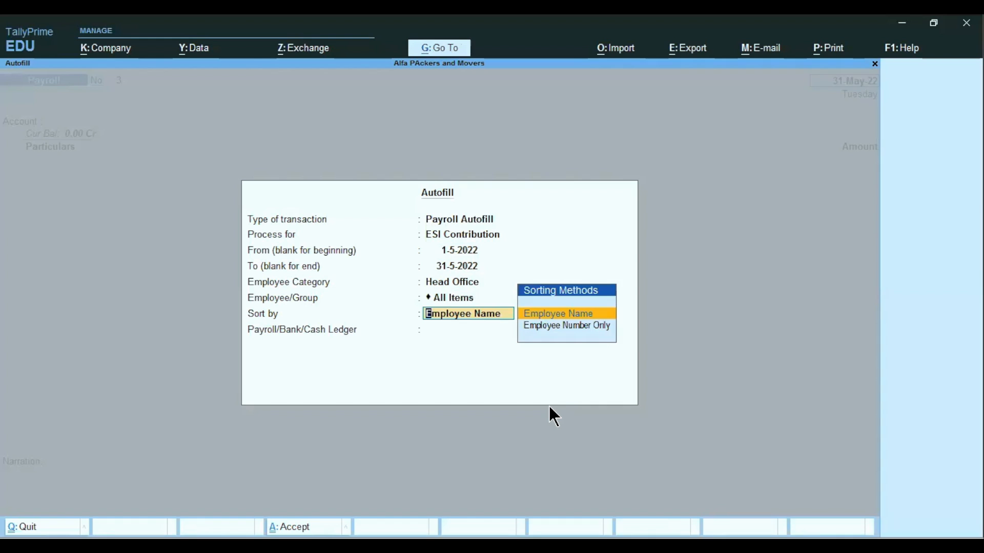
key("Return")
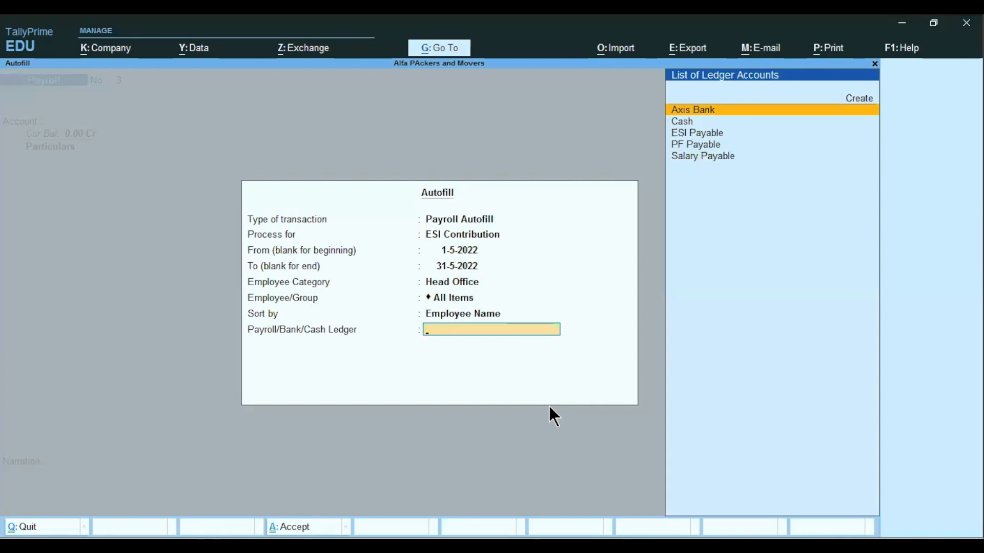
Choose ESI Payable as the payroll ledger and save the autofilled ESI voucher with its pay-period narration.
key("Down")
key("Down")
key("Down")
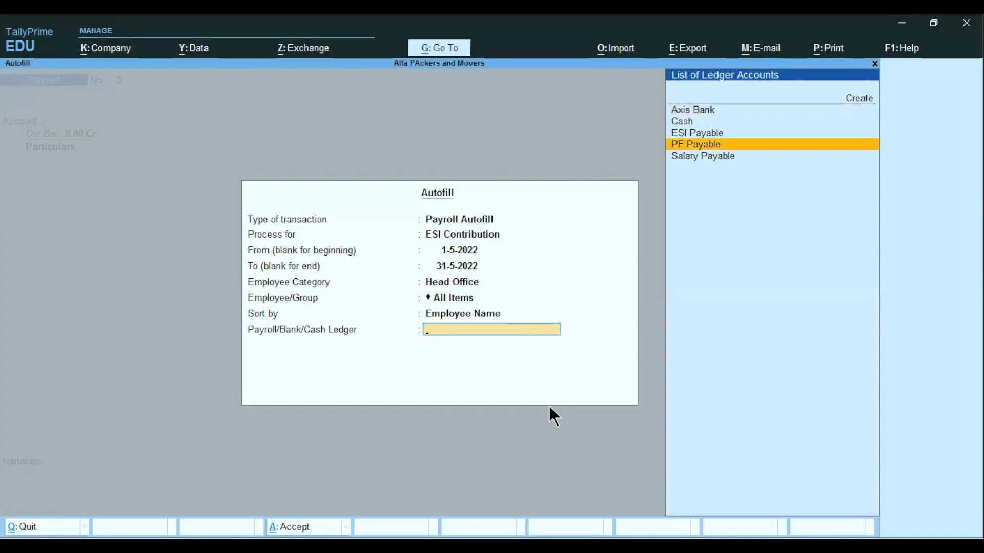
key("Up")
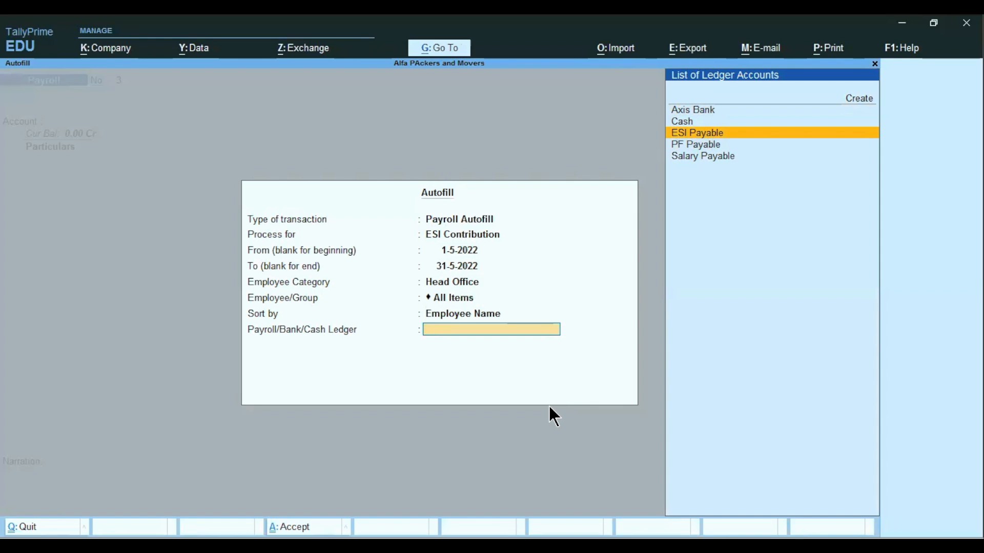
key("Return")
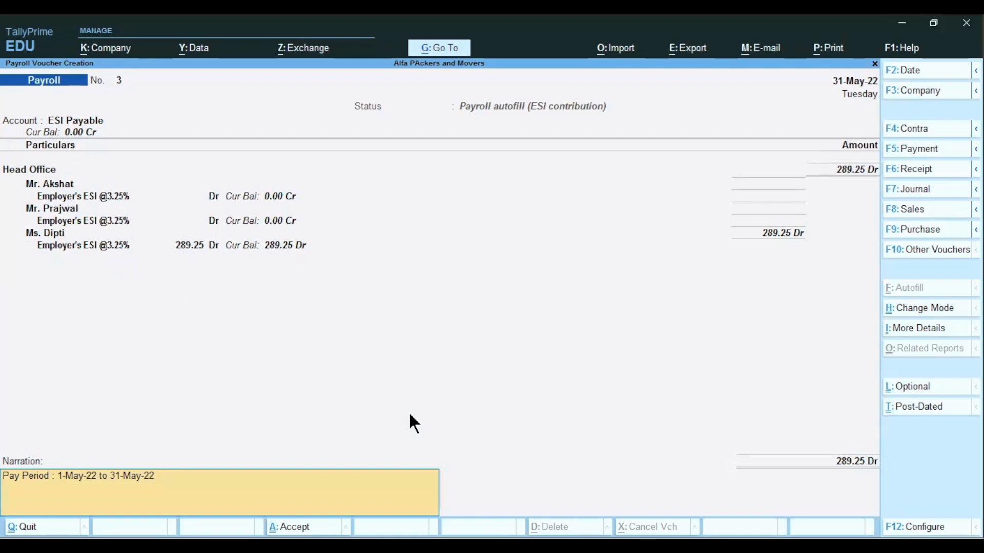
key("Return")
key("Return")
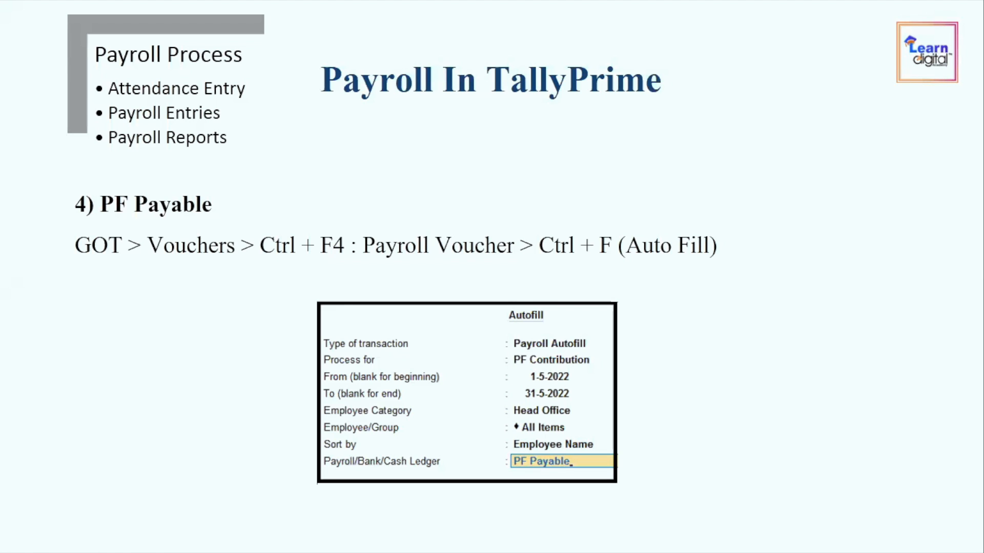
Switch back to TallyPrime and set up Payroll Autofill to process PF Contribution for 1-5-2022 to 31-5-2022.
key("alt+Tab")
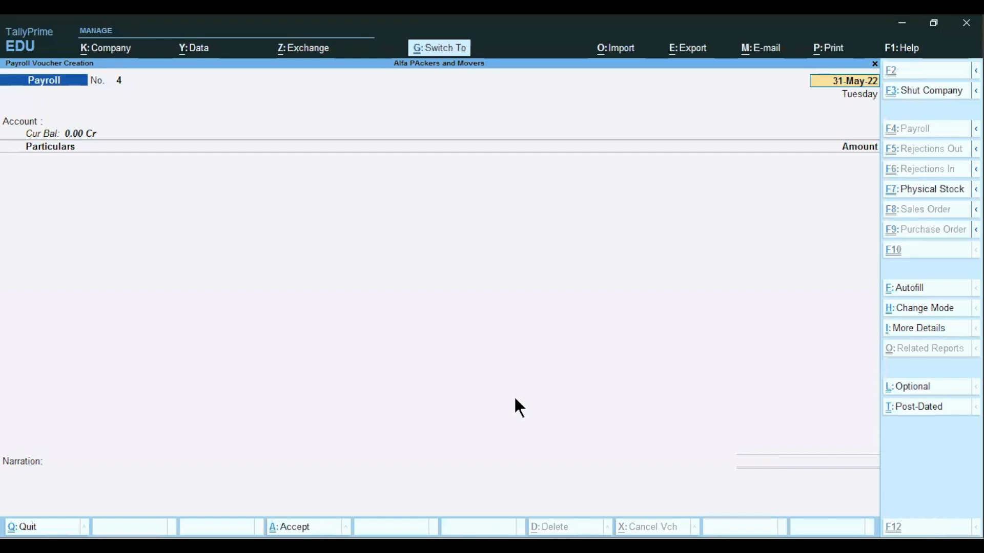
key("ctrl+f")
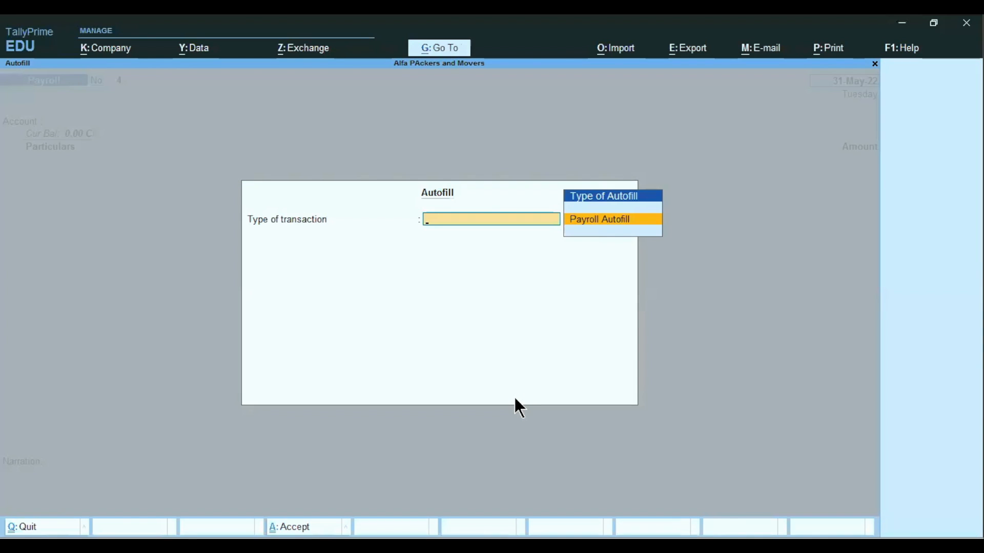
key("Return")
key("Down")
key("Down")
key("Down")
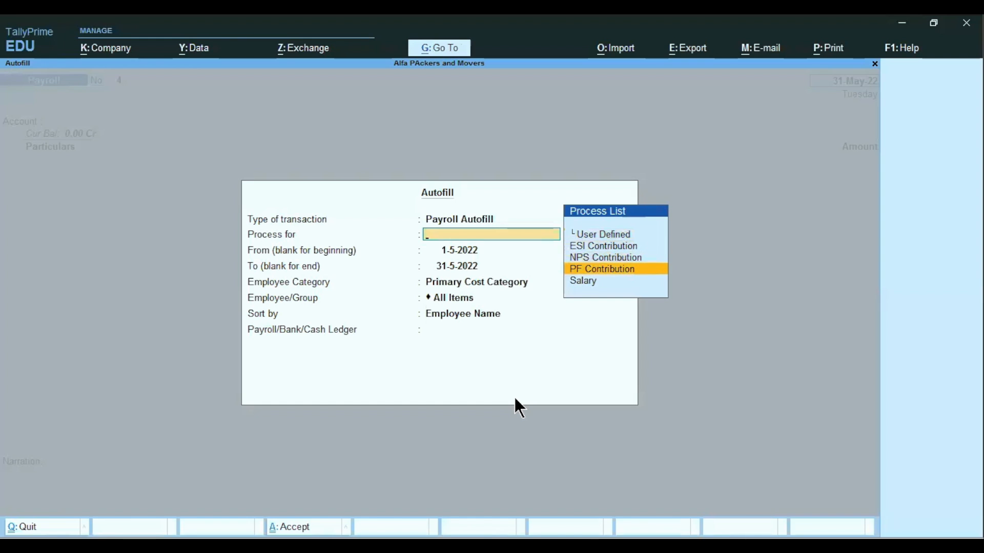
key("Return")
key("Return")
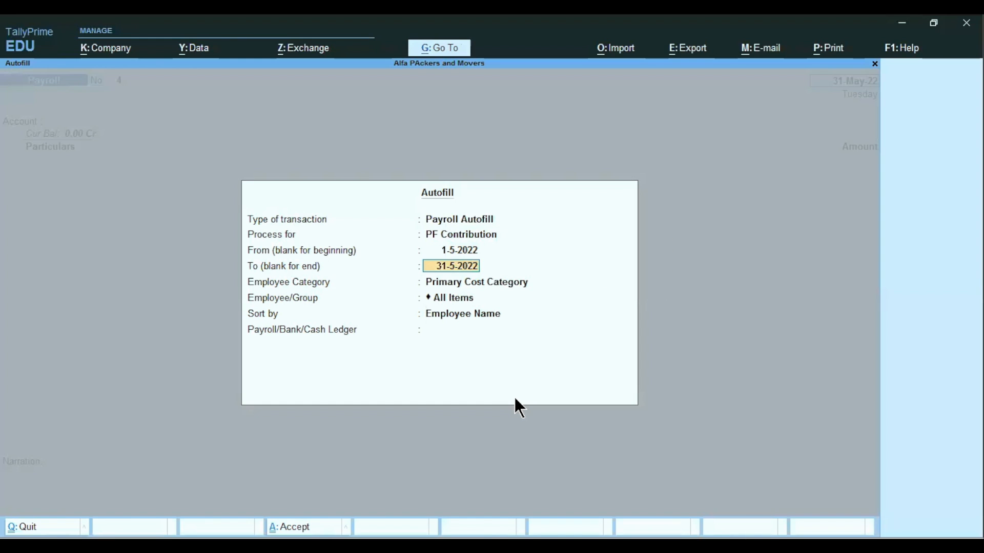
key("Return")
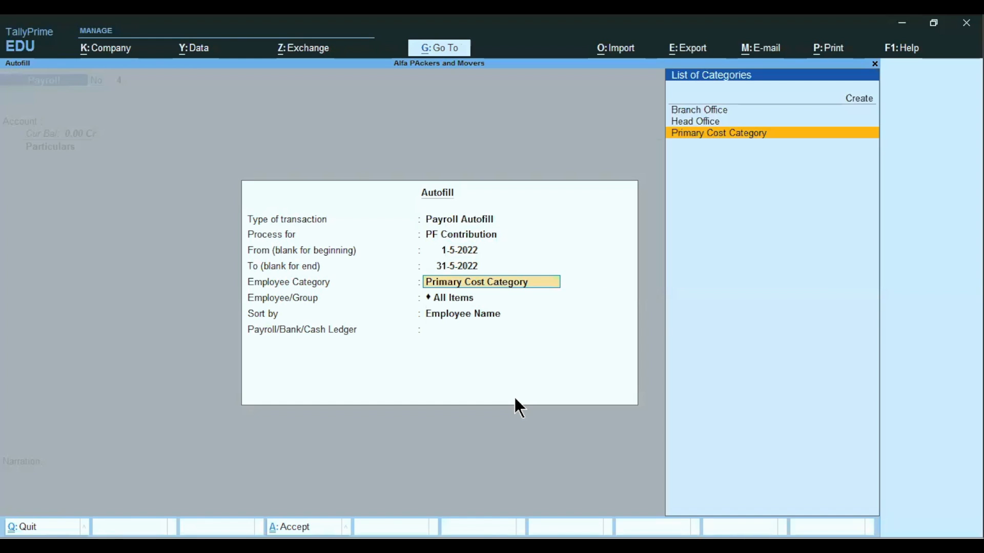
Set the PF autofill to the Head Office category, All Items, sorted by Employee Name.
key("Up")
key("Return")
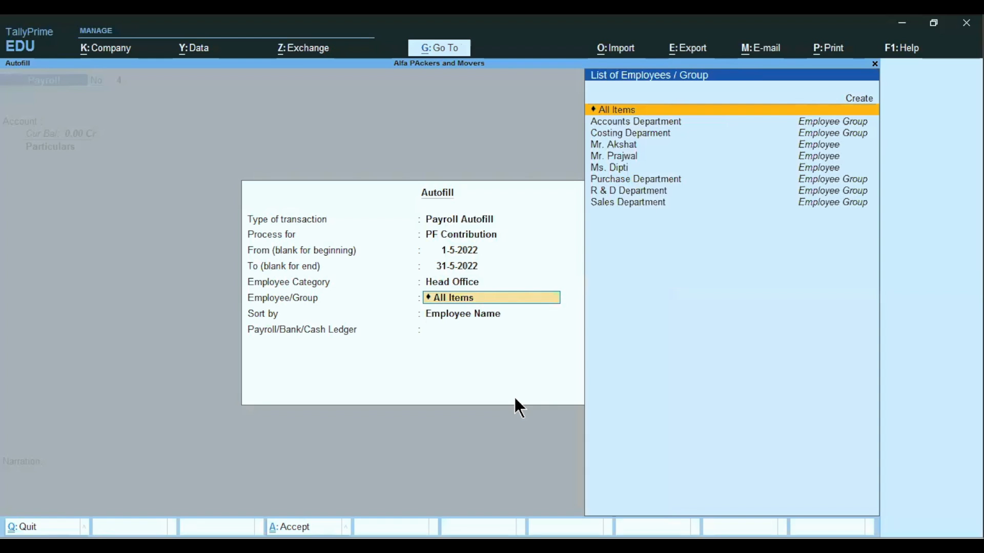
key("Down")
key("Up")
key("Return")
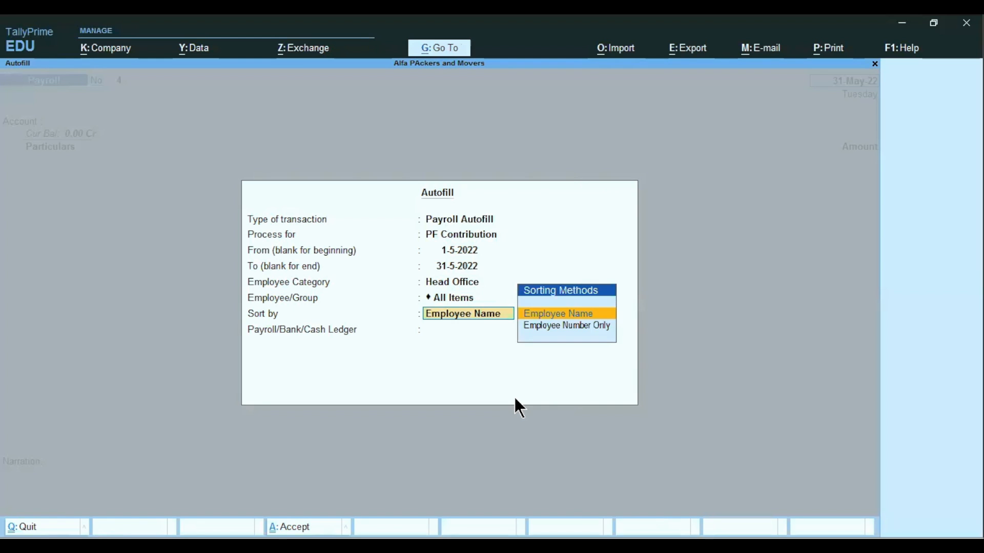
key("Return")
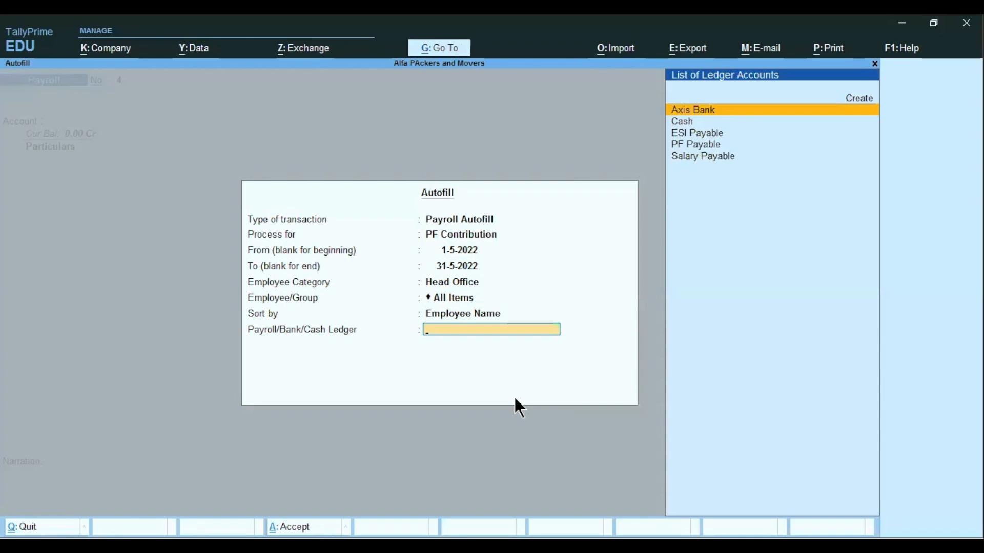
Choose PF Payable as the payroll ledger and save the autofilled PF voucher with its pay-period narration.
key("Down")
key("Down")
key("Down")
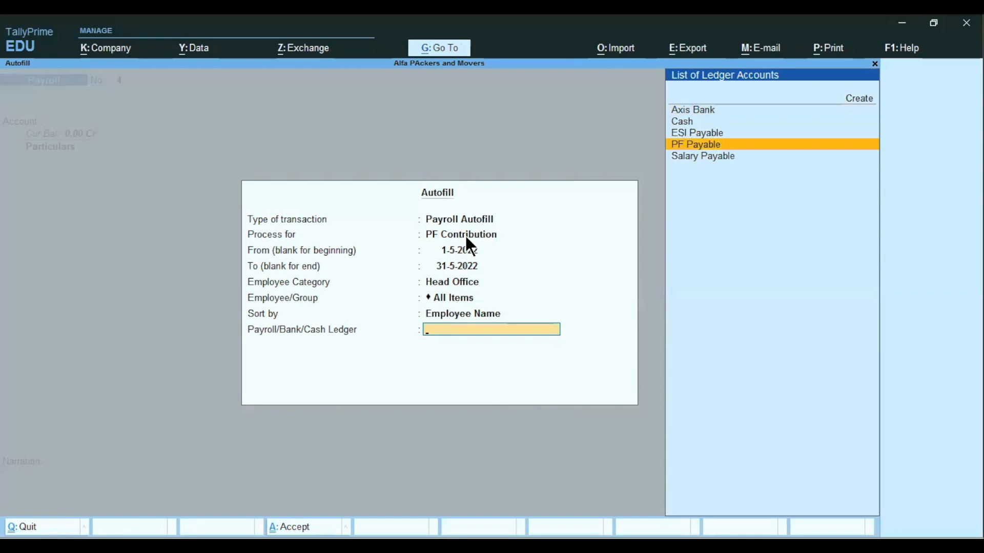
left_click(713, 147)
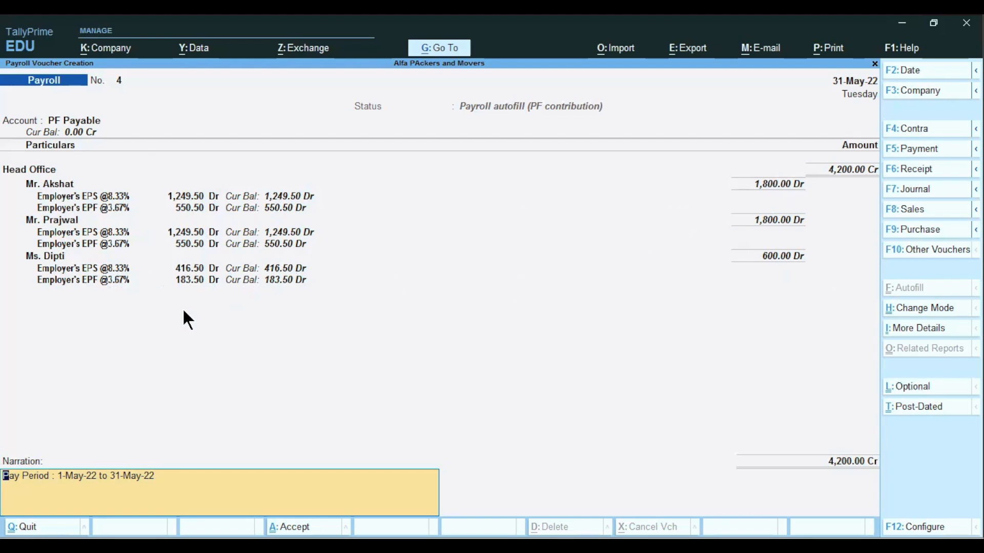
key("Return")
key("y")
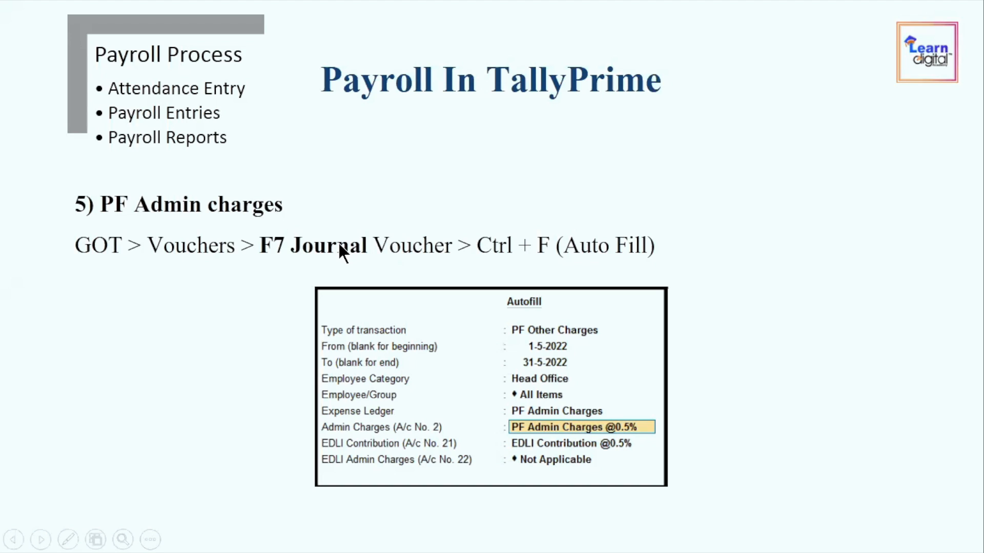
Switch to TallyPrime, start a journal voucher and set up PF Other Charges autofill for 1-5-2022 to 31-5-2022.
key("alt+Tab")
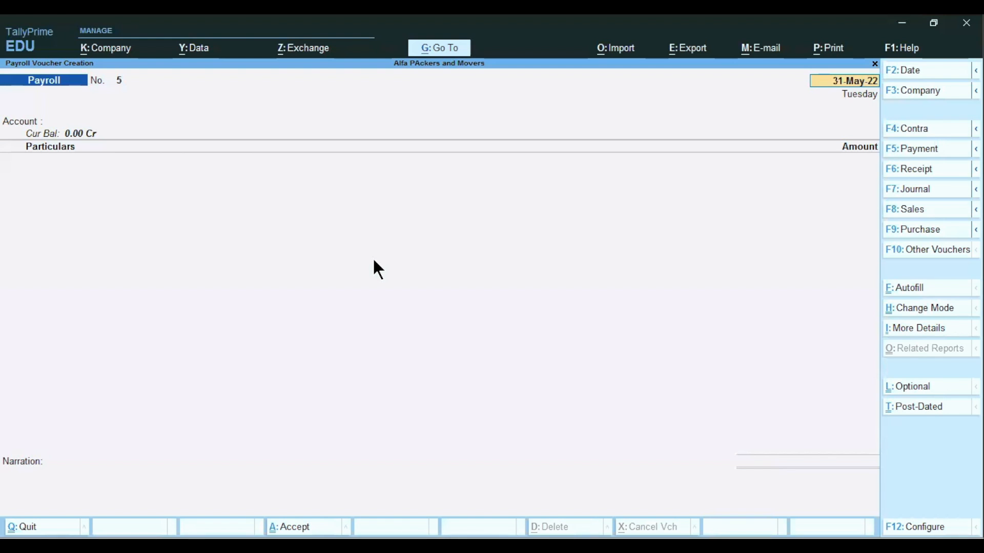
key("F7")
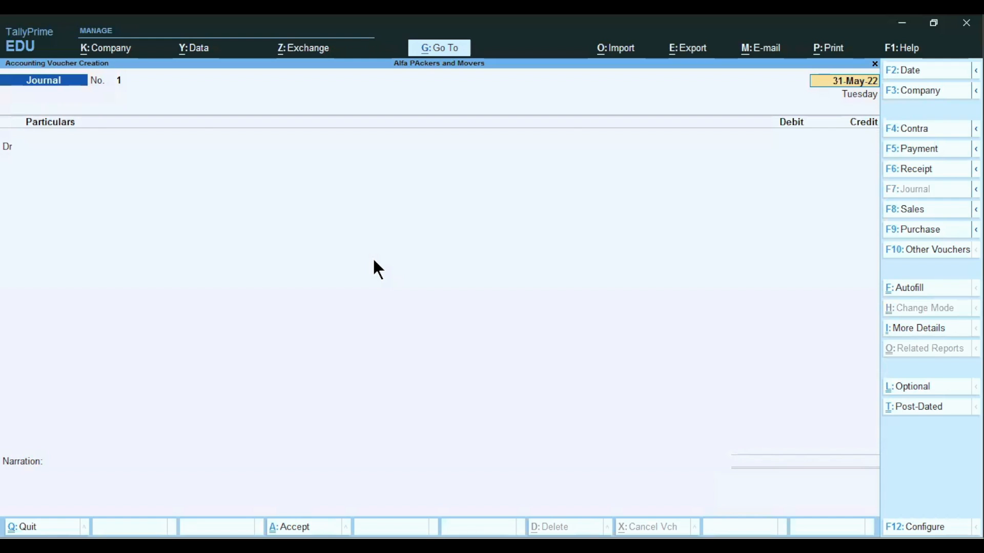
key("ctrl+f")
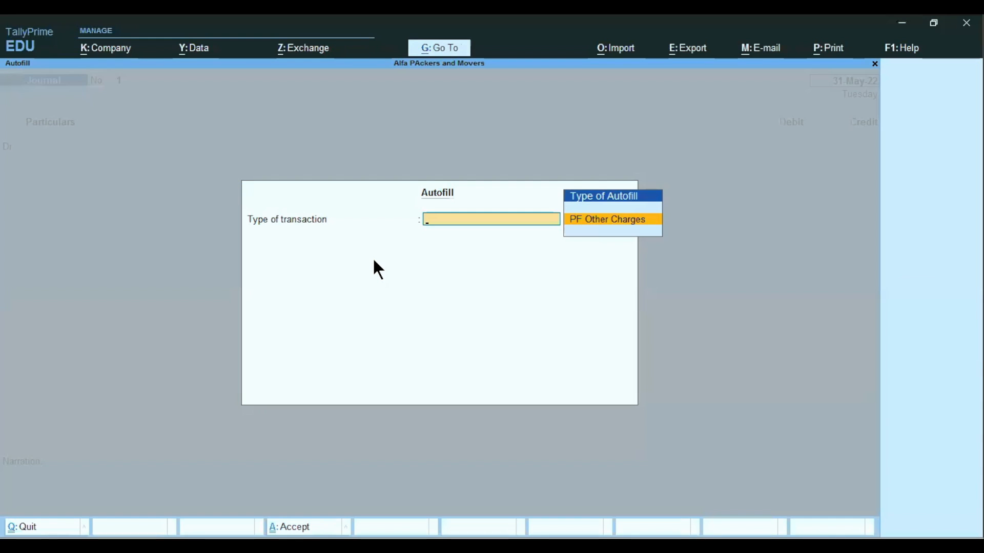
key("Return")
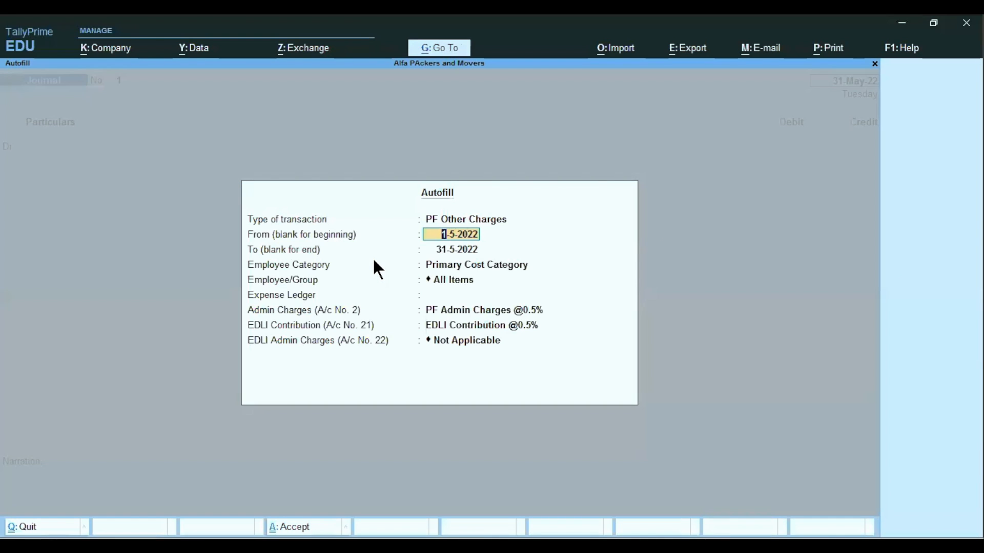
key("Return")
key("Return")
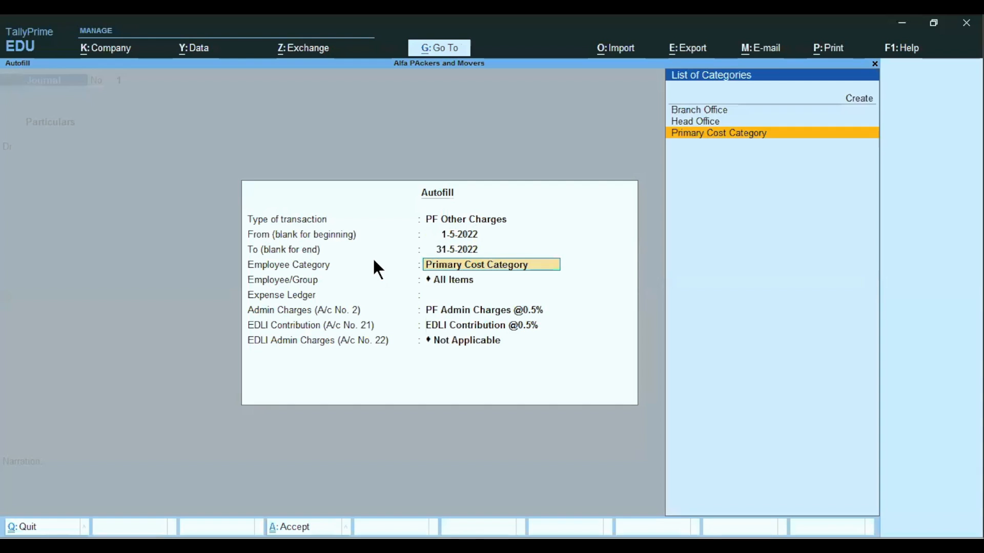
Set the autofill to Head Office, All Items, expense ledger PF Admin Charges, admin charges PF Admin Charges @0.5% and EDLI Contribution @0.5%.
key("Up")
key("Return")
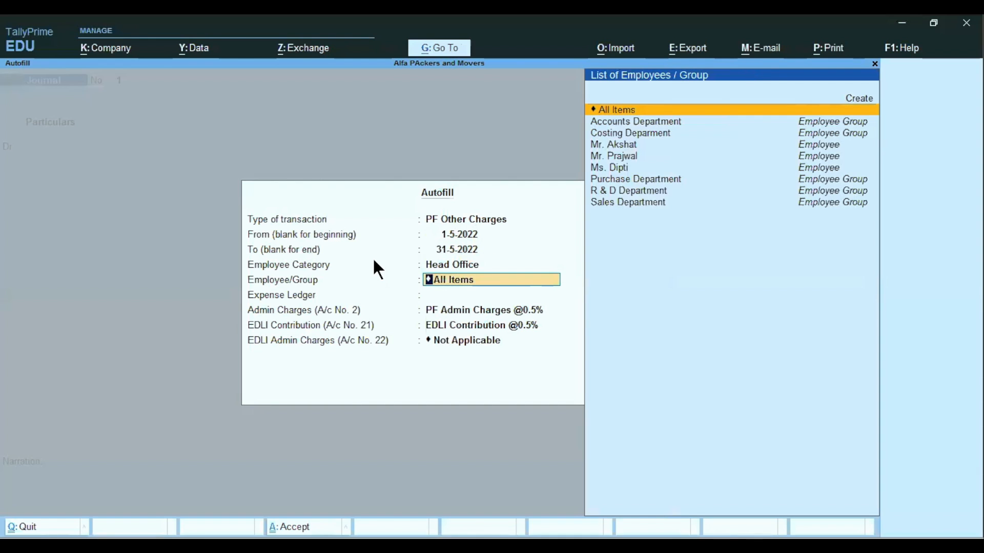
key("Return")
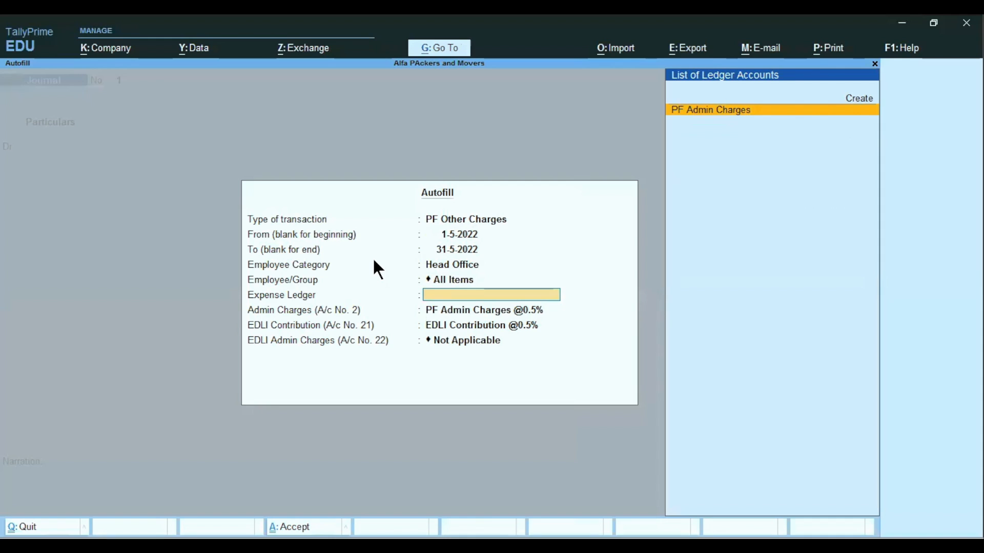
key("Return")
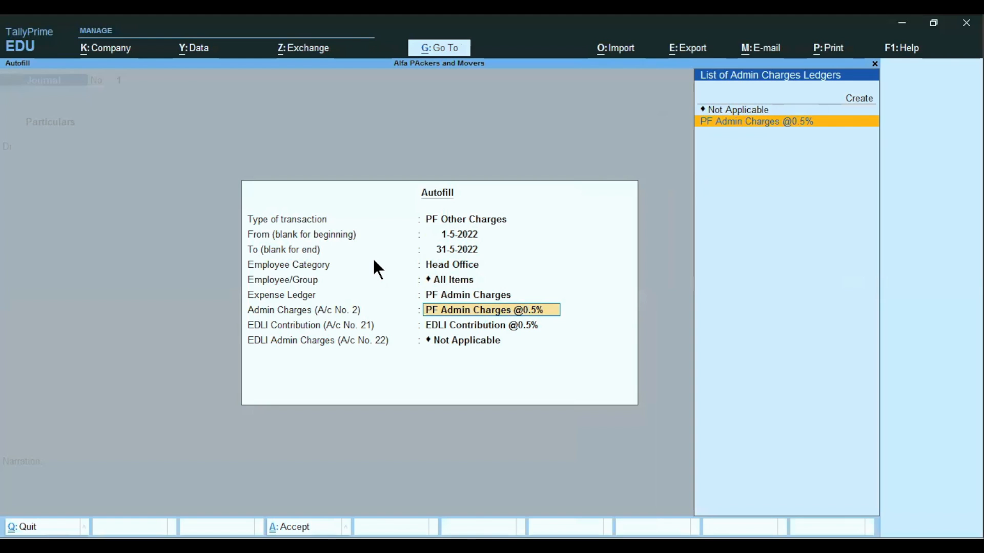
key("Return")
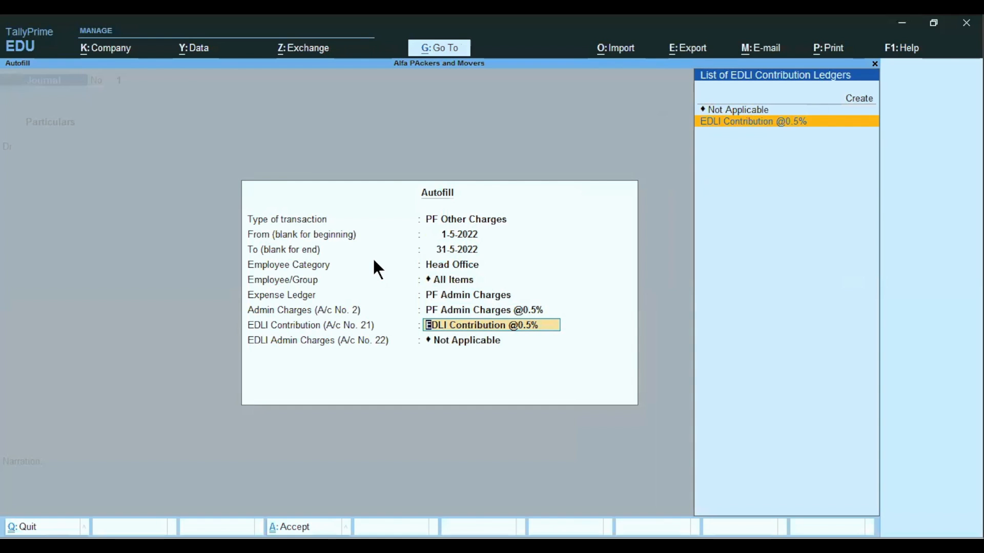
key("Return")
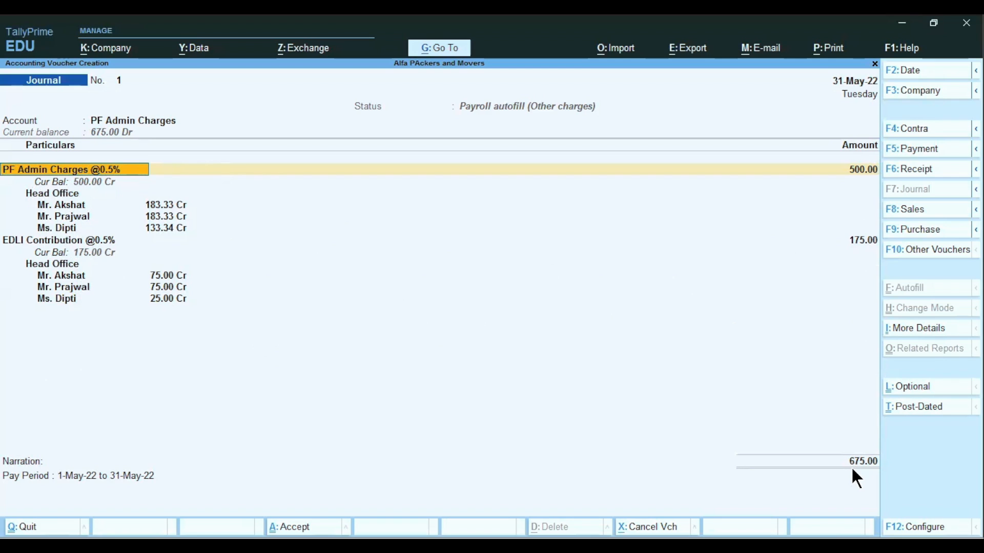
Save the autofilled PF admin charges journal voucher and switch to the presentation's Salary Payment slide.
key("ctrl+q")
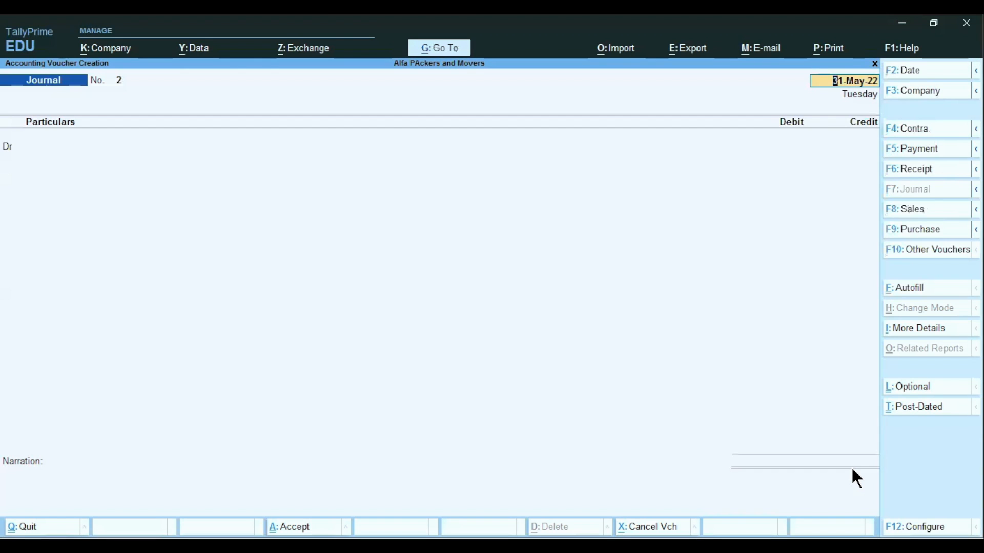
key("ctrl")
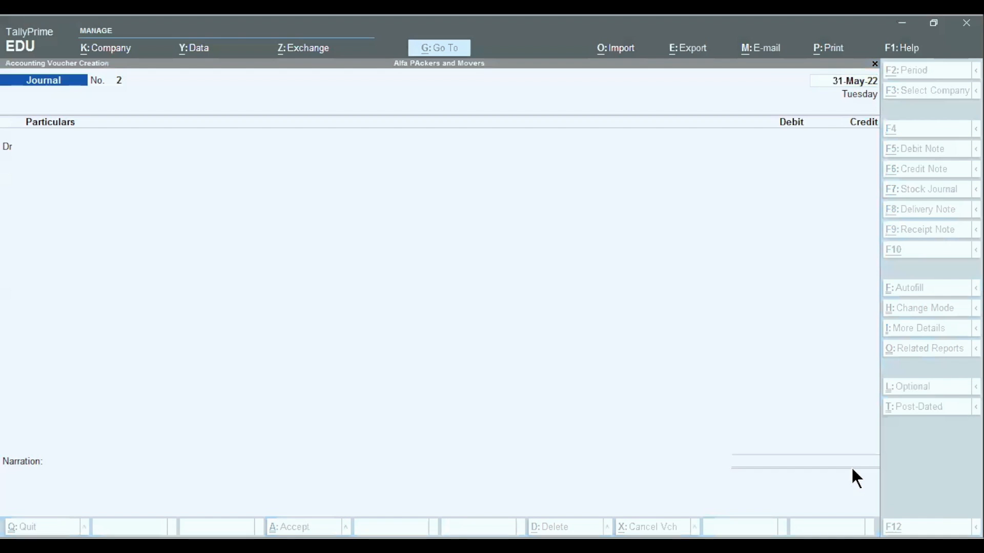
key("alt+Tab")
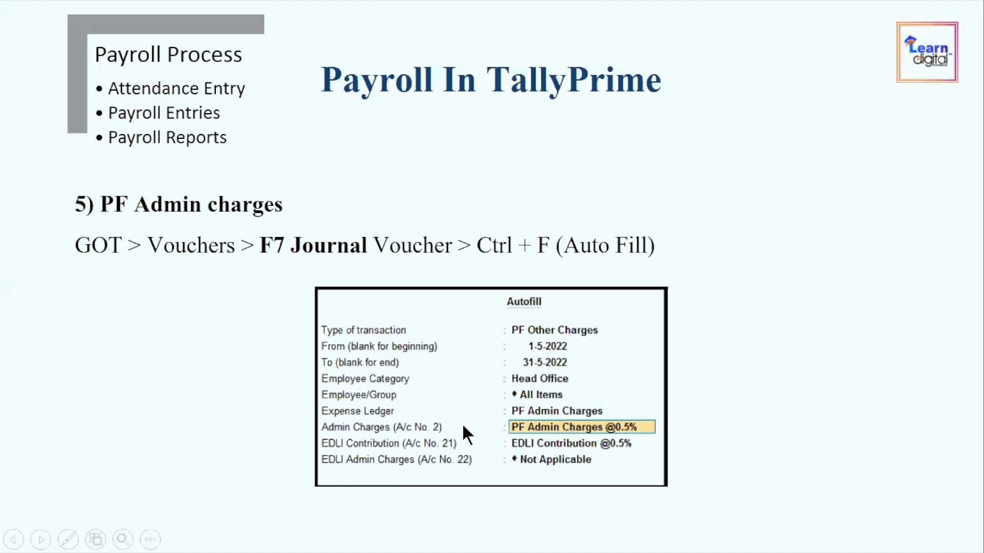
left_click(462, 423)
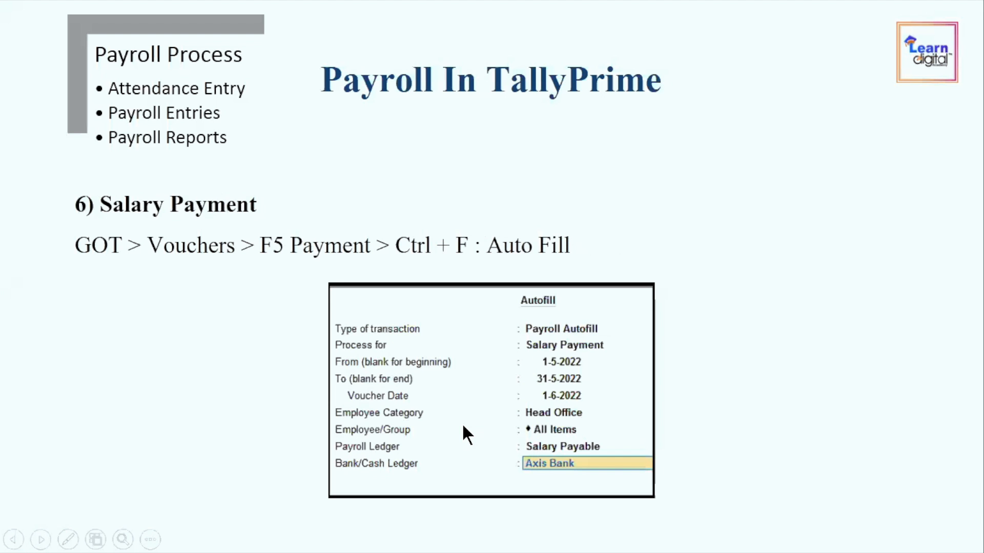
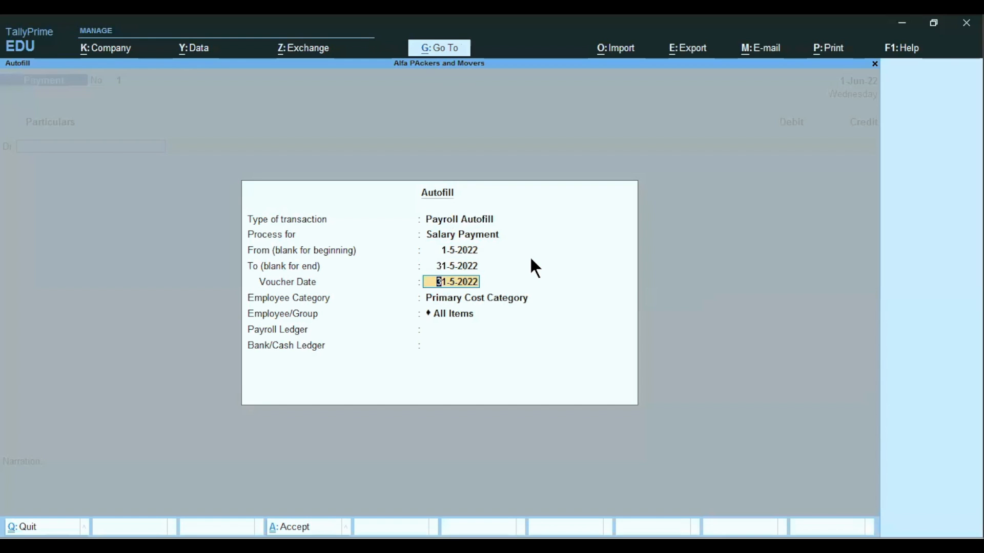
Set the Salary Payment autofill's voucher date to 1-6-2022, with the Head Office category and All Items.
type("1.6")
key("Return")
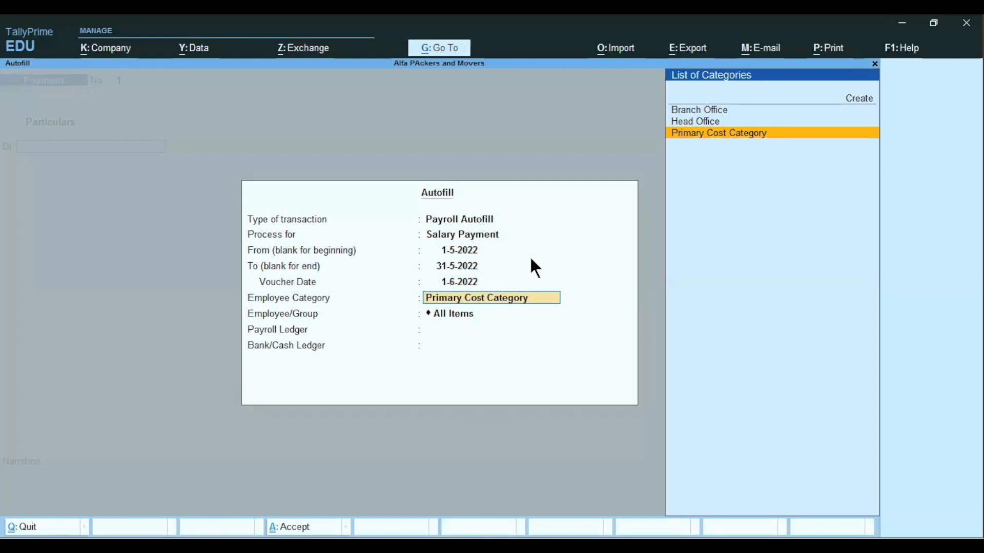
key("Up")
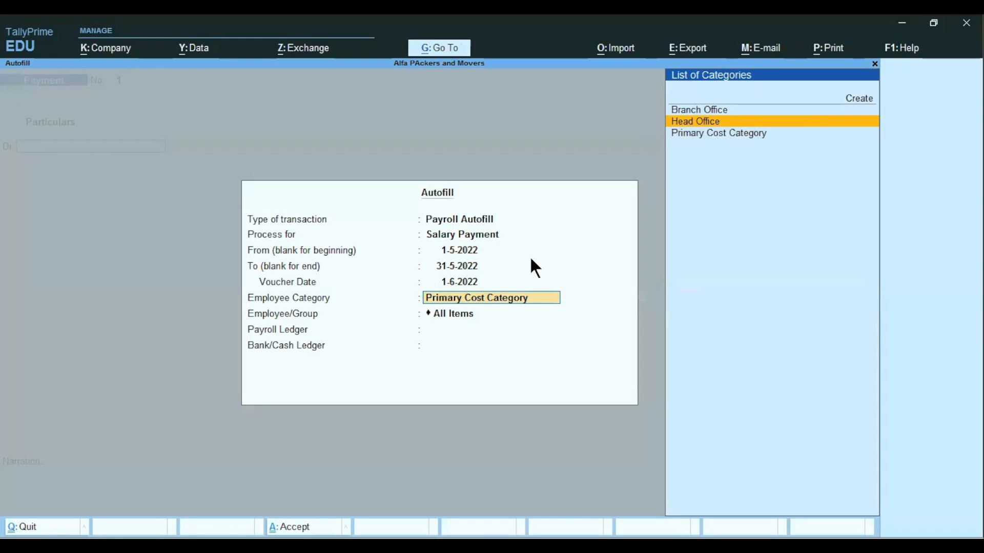
key("Return")
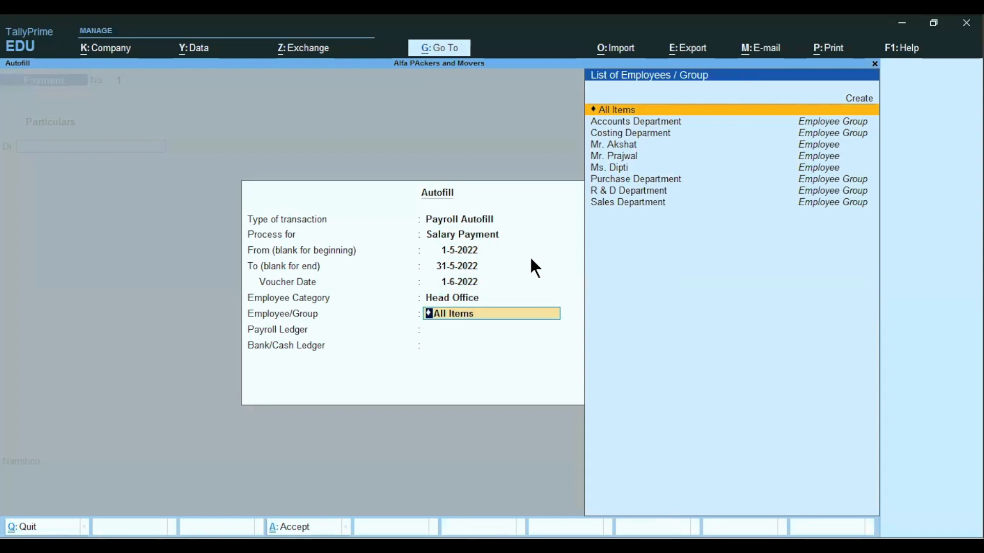
key("Return")
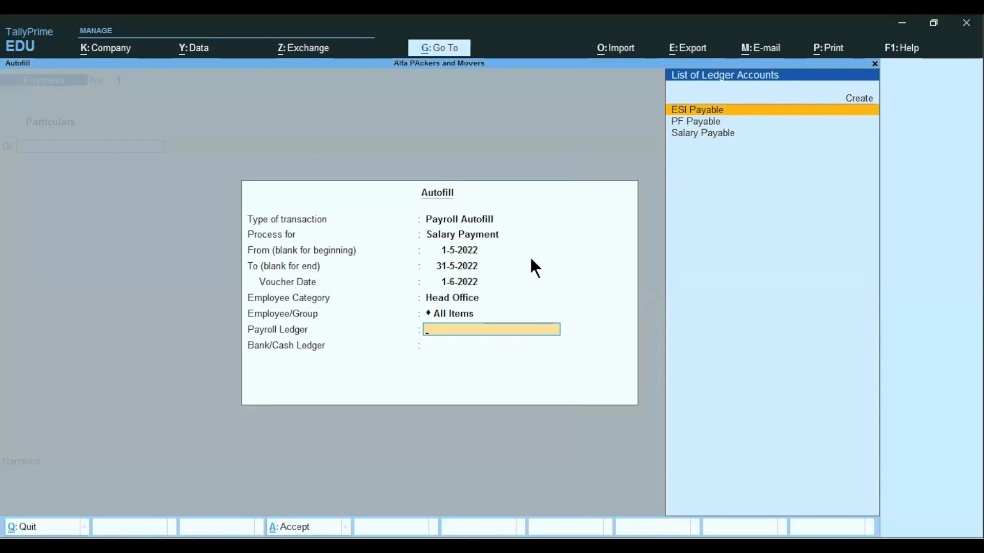
Choose Salary Payable as the payroll ledger and Axis Bank as the bank ledger for the salary payment.
key("Down")
key("Down")
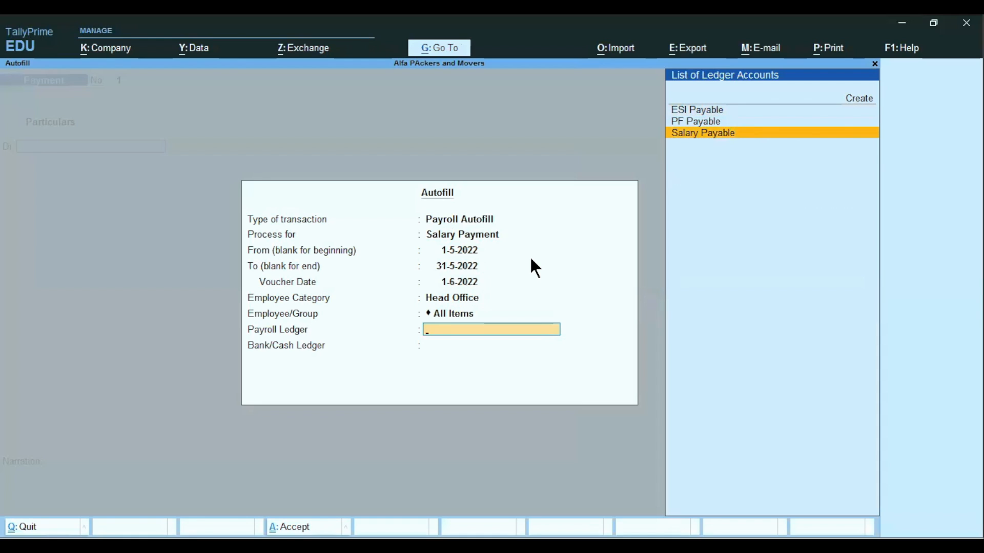
key("Return")
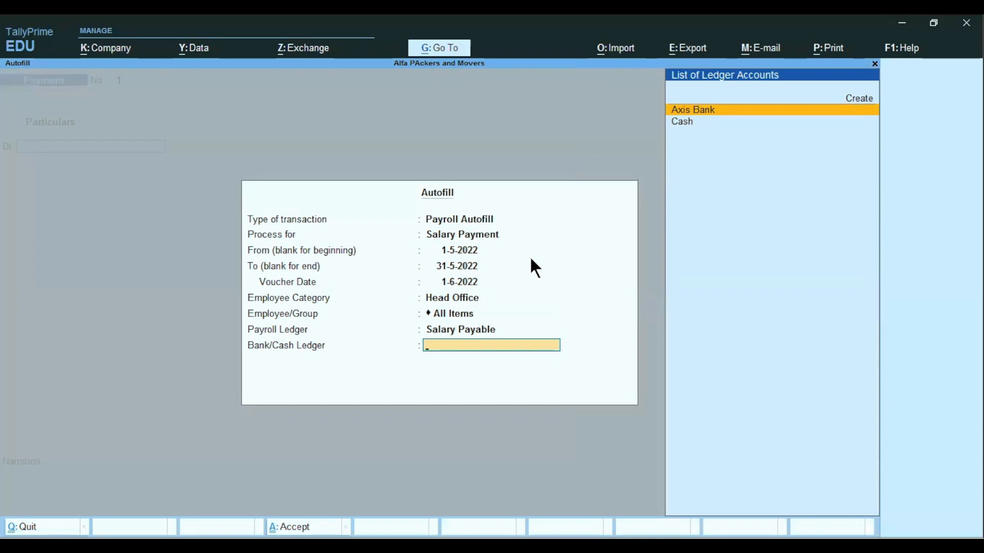
key("Return")
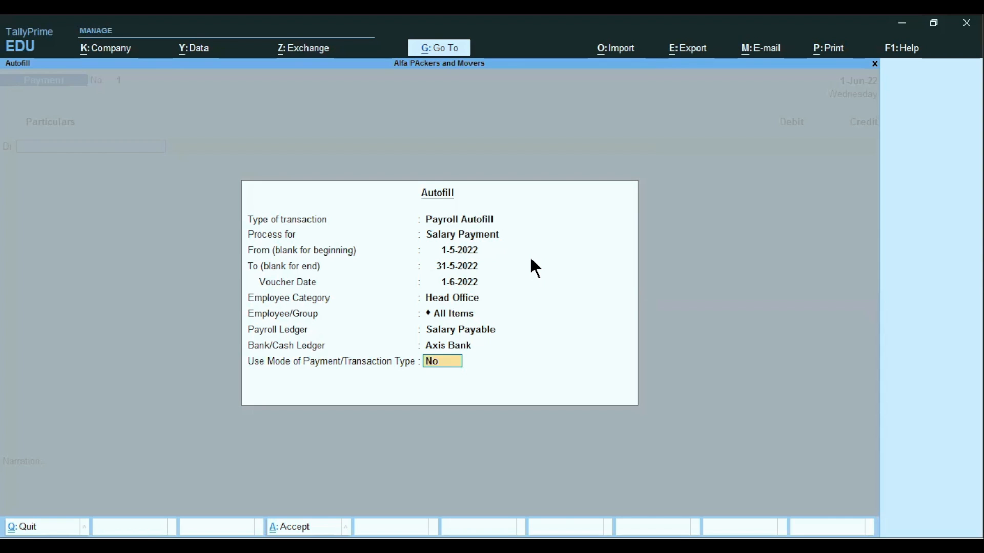
Fill the salary payment voucher without using mode of payment, and keep the bank allocation as Cheque with cheque range Not Applicable.
key("Return")
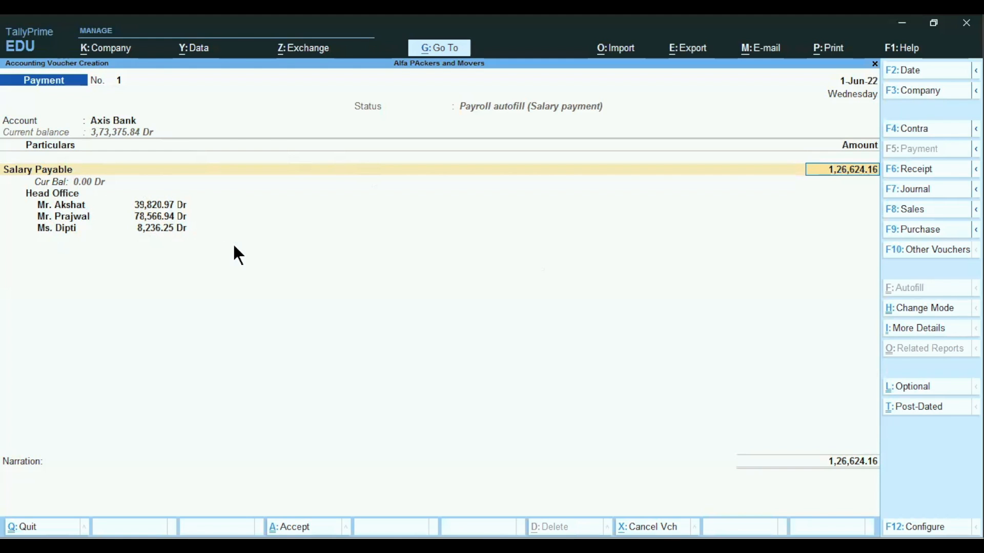
key("Return")
key("Return")
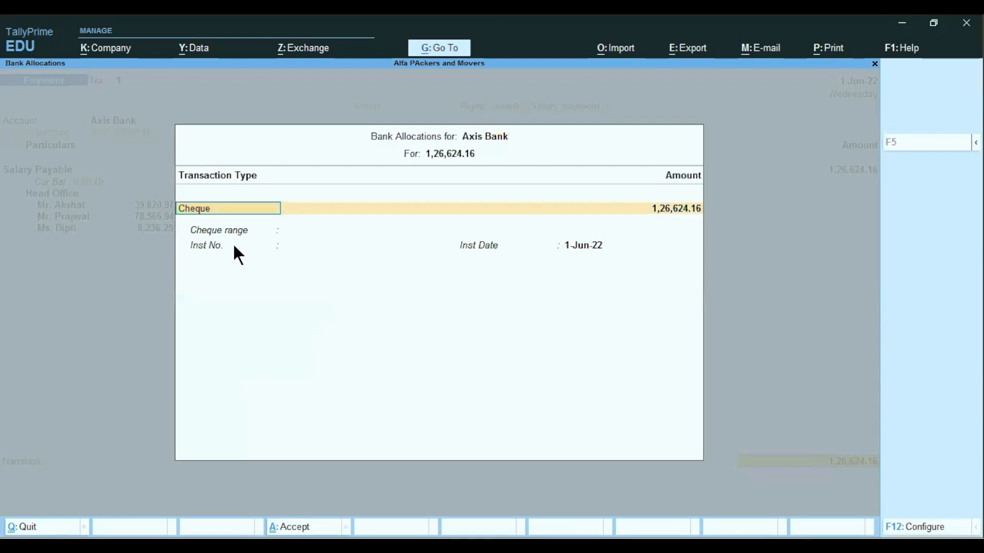
key("Return")
key("Return")
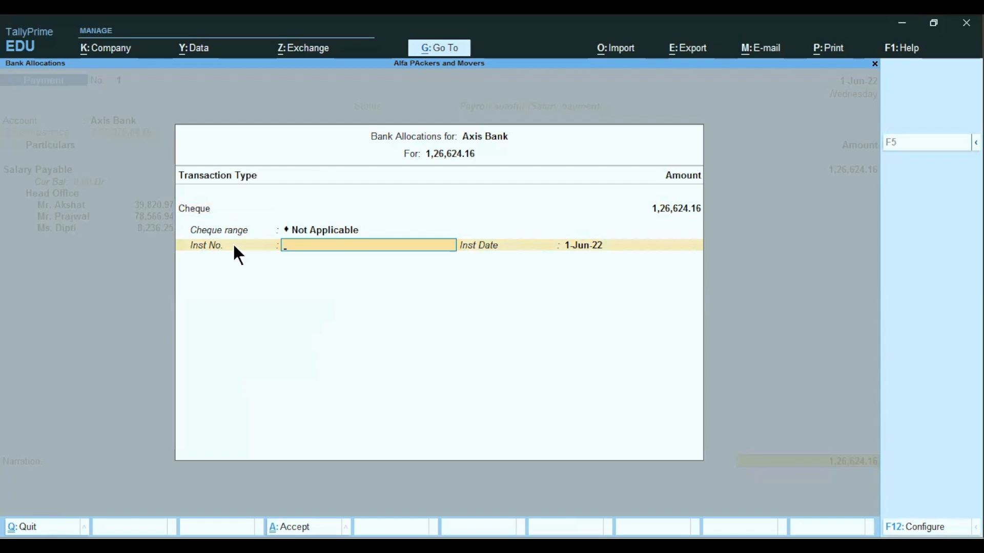
Change the Axis Bank allocation's transaction type to Others.
key("BackSpace")
key("BackSpace")
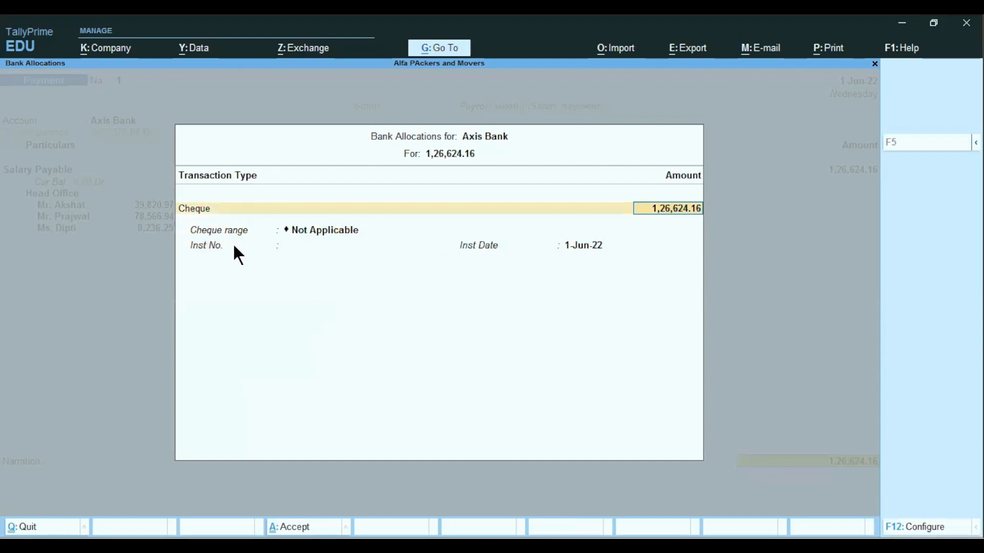
key("BackSpace")
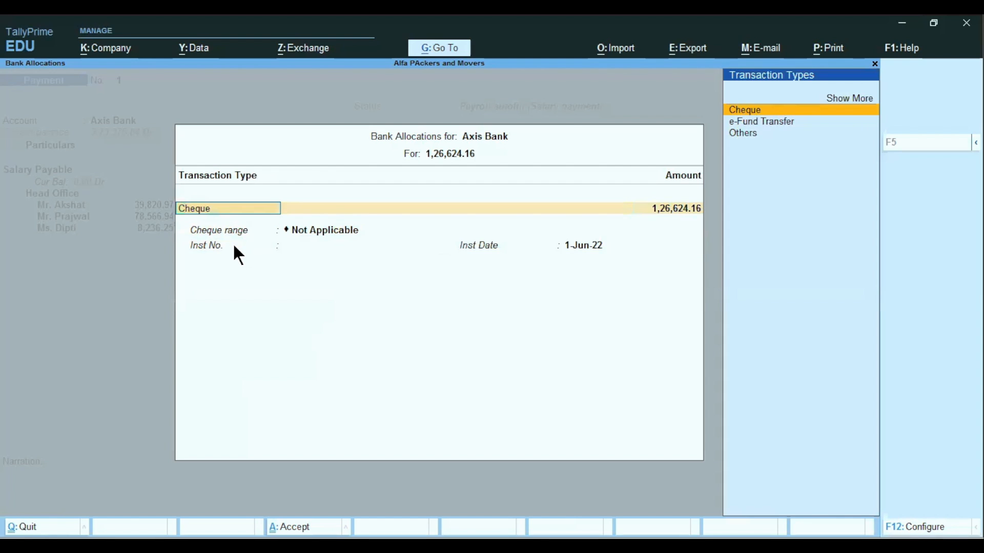
type("o")
key("Return")
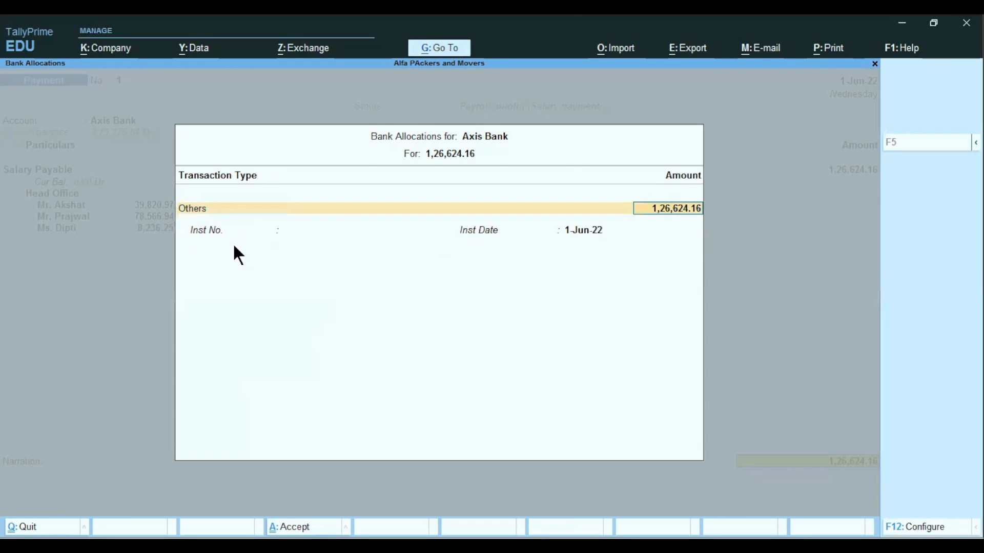
Examine the expanded list of bank transaction types for the Axis Bank allocation, and collapse it again.
key("BackSpace")
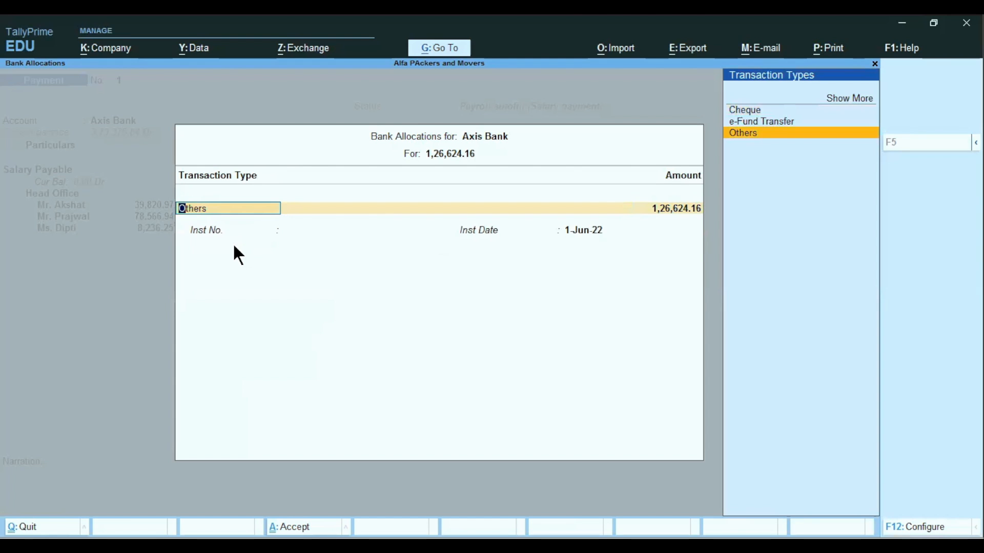
key("Up")
key("Up")
key("Up")
key("Return")
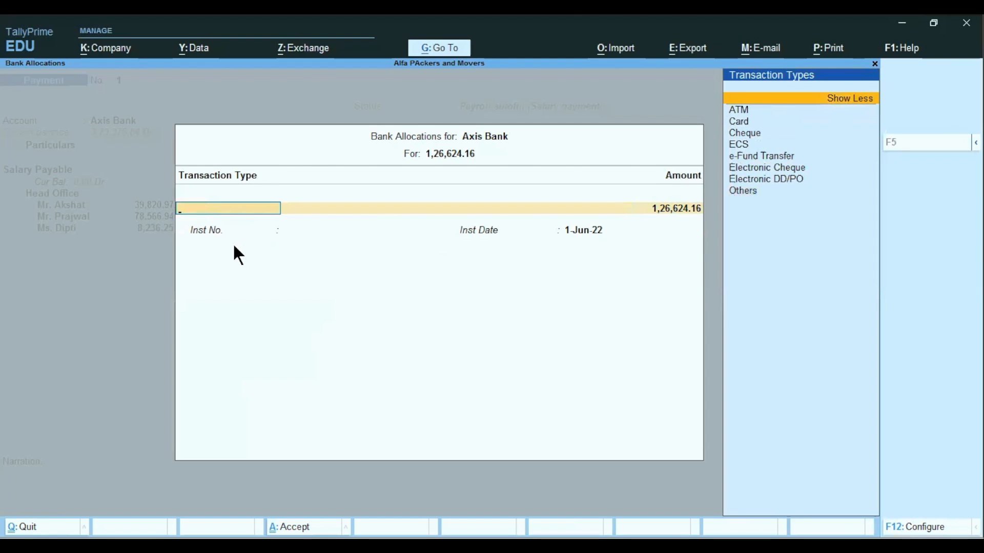
key("Down")
key("Down")
key("Down")
key("Down")
key("Down")
key("Down")
key("Down")
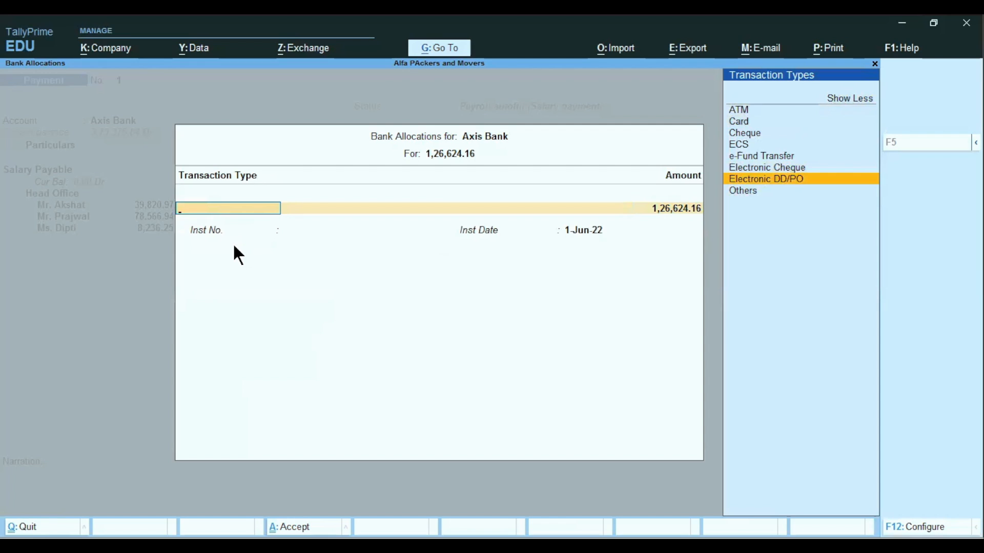
key("Up")
key("Up")
key("Up")
key("Up")
key("Up")
key("Up")
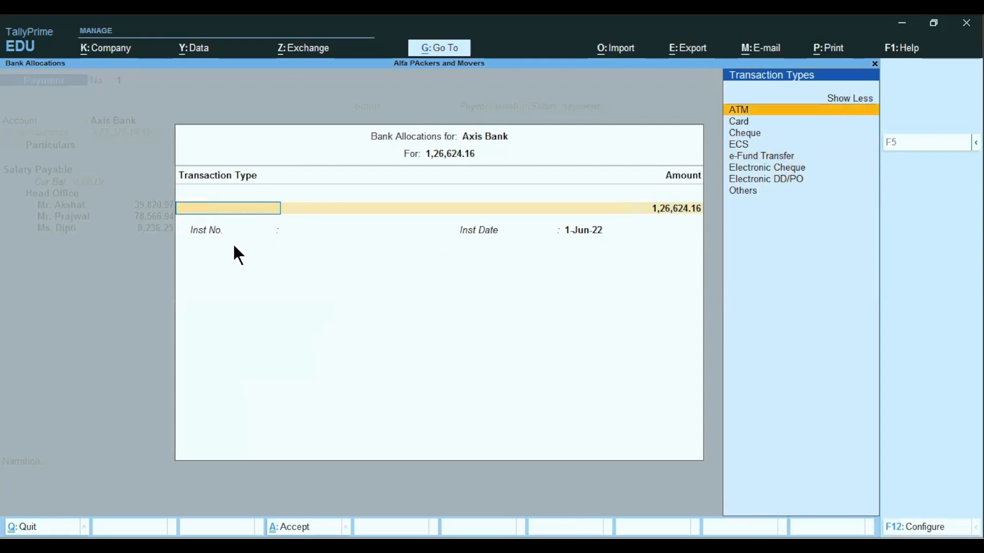
key("Up")
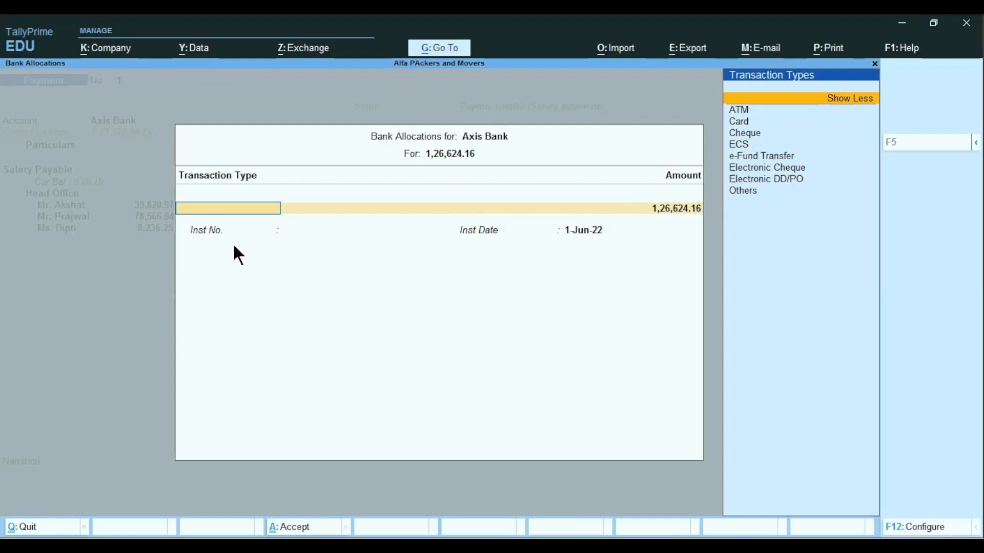
key("Down")
key("Down")
key("Down")
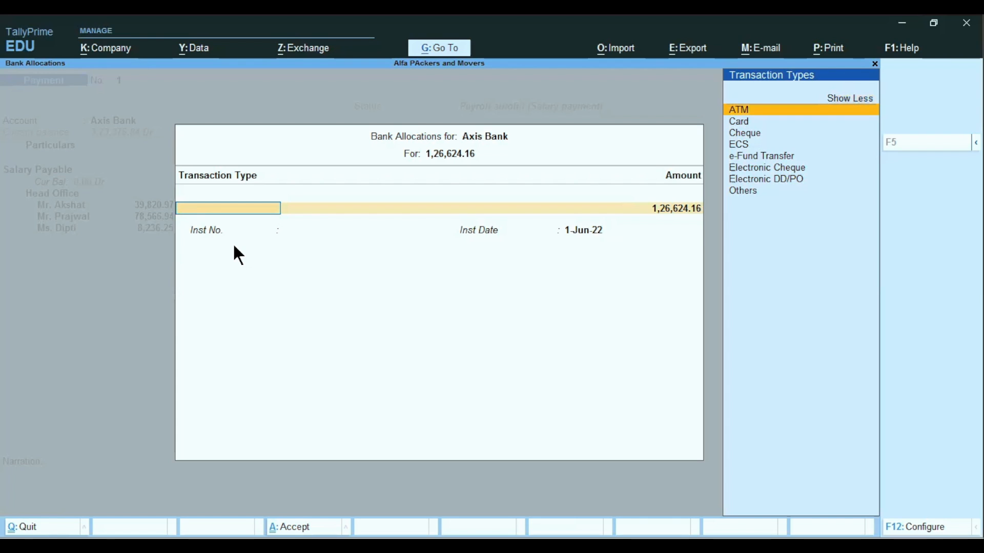
key("Down")
key("Down")
key("Down")
key("Down")
key("Down")
key("Up")
key("Up")
key("Up")
key("Up")
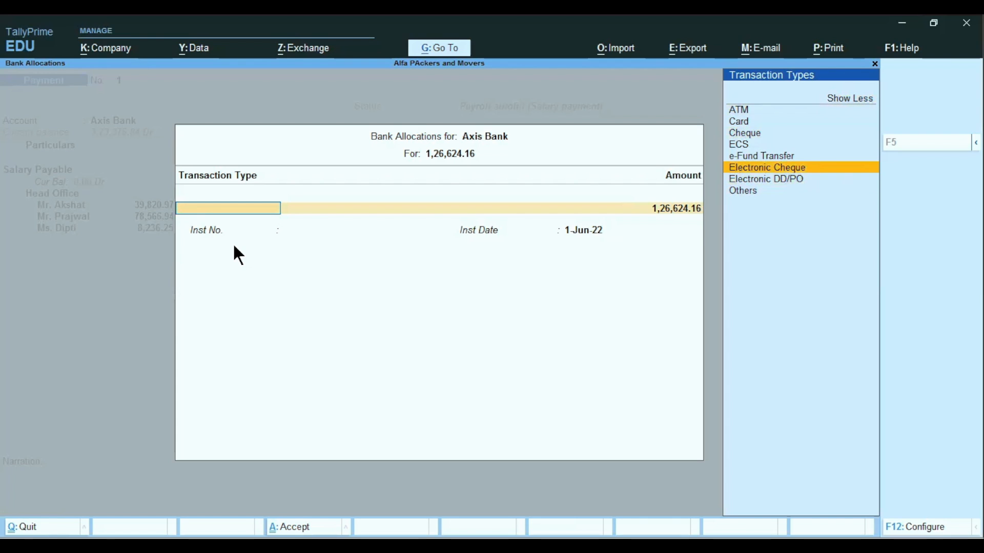
key("Up")
key("Up")
key("Up")
key("Up")
key("Return")
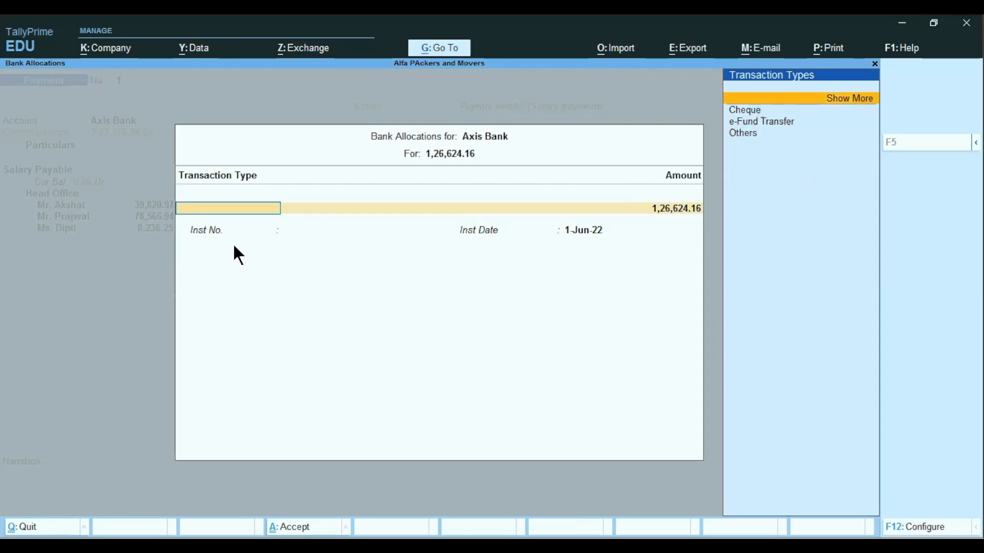
Set the bank allocation's transaction type to Cheque and save the salary payment voucher.
key("Down")
key("Return")
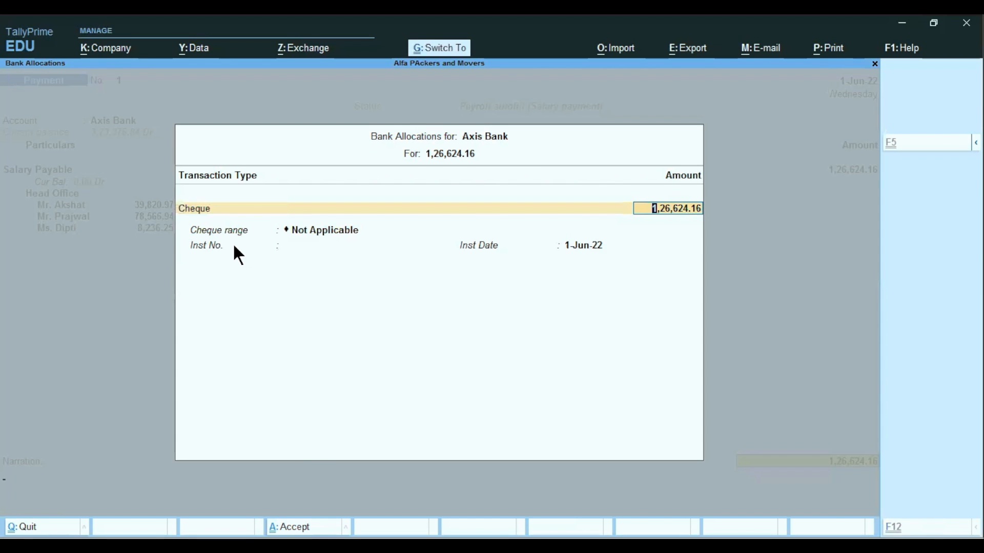
key("ctrl+a")
key("Return")
key("Return")
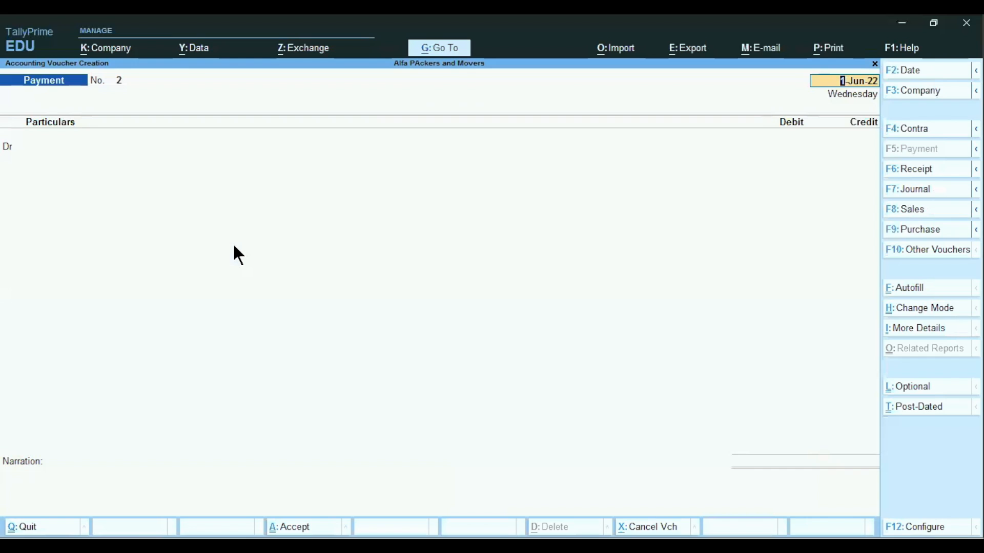
Switch to the presentation and advance from the Salary Payment slide to the following one.
key("alt")
key("alt+Tab")
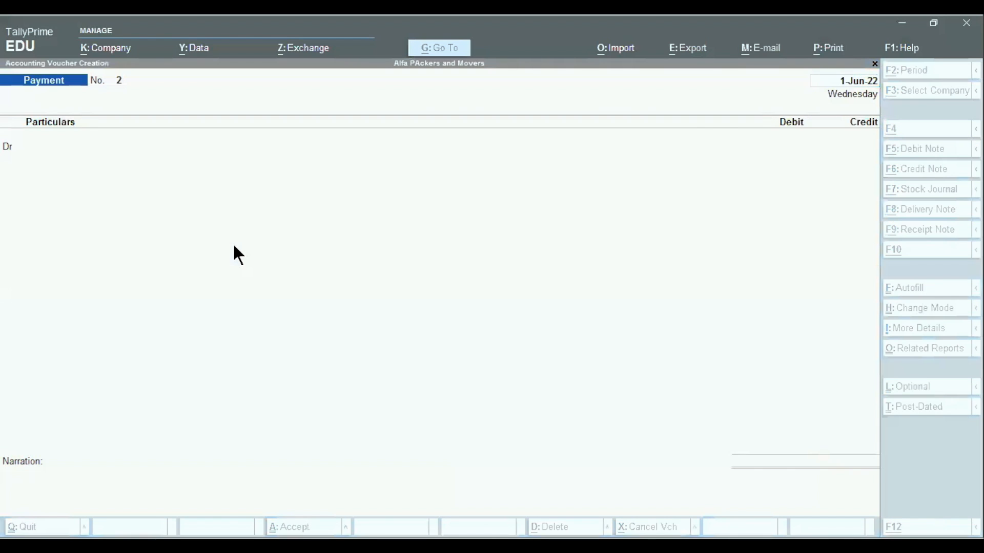
key("alt+Tab")
key("alt+Tab")
key("alt+Tab")
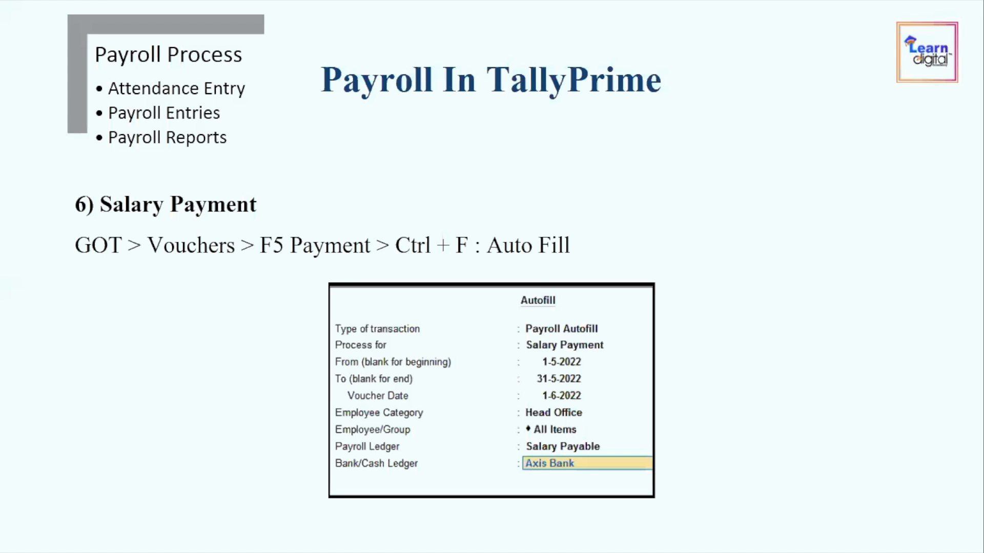
key("Right")
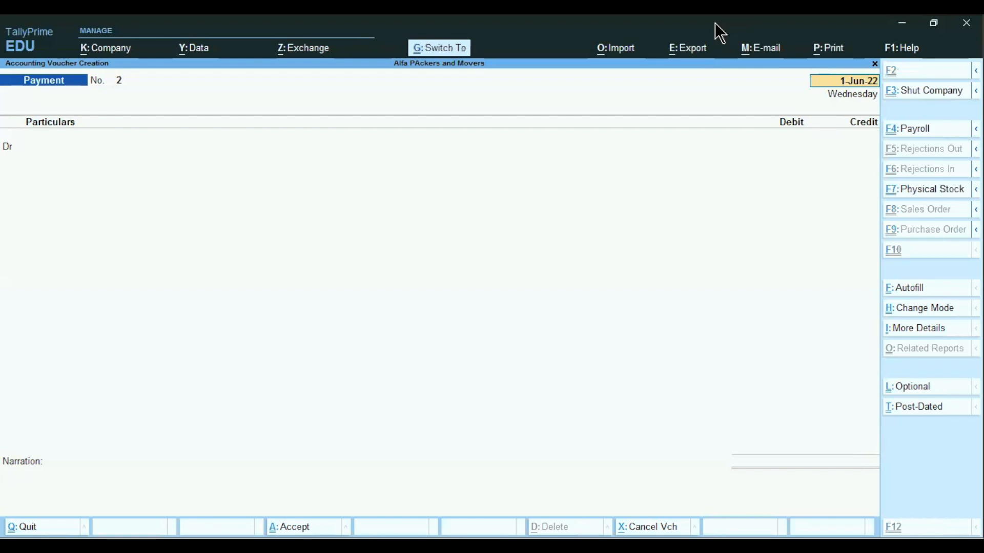
Start a Payroll Autofill in the new TallyPrime payment voucher for PF Challan, covering 1-5-2022 to 31-5-2022.
key("ctrl+f")
key("Return")
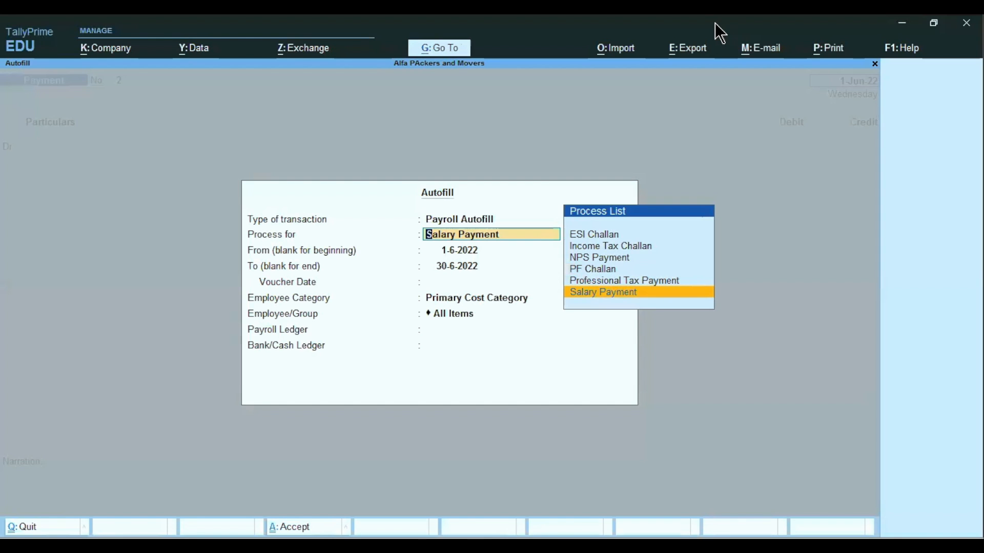
key("Up")
key("Up")
key("Return")
type("1")
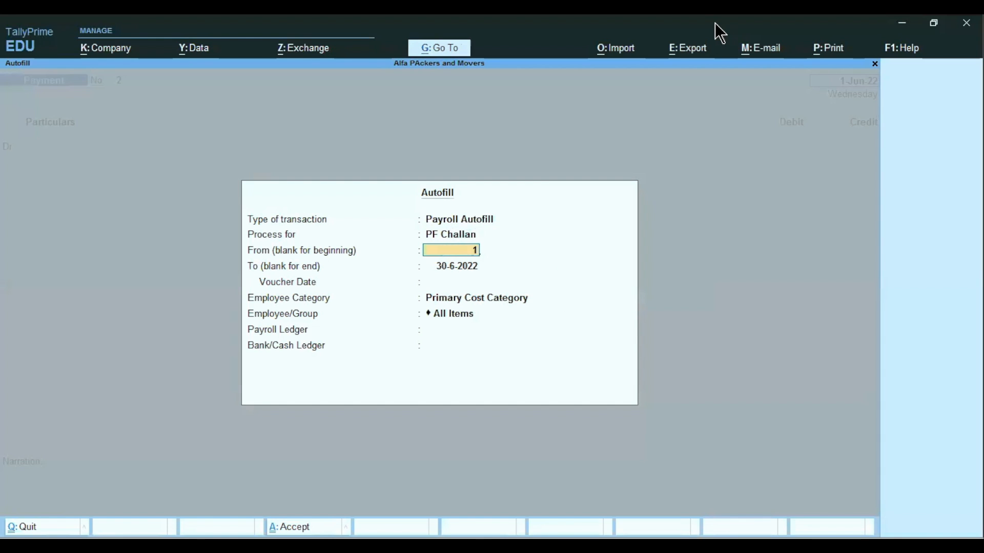
type("-5")
key("Return")
type("31-5")
key("Return")
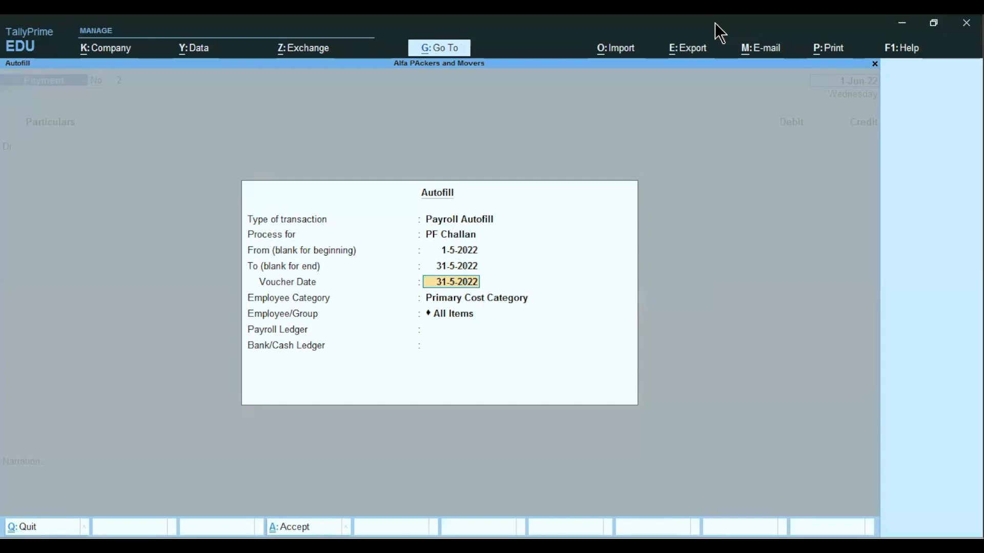
Set the PF Challan autofill's voucher date to 1-6-2022, with the Head Office category and All Items.
type("1-6")
key("Return")
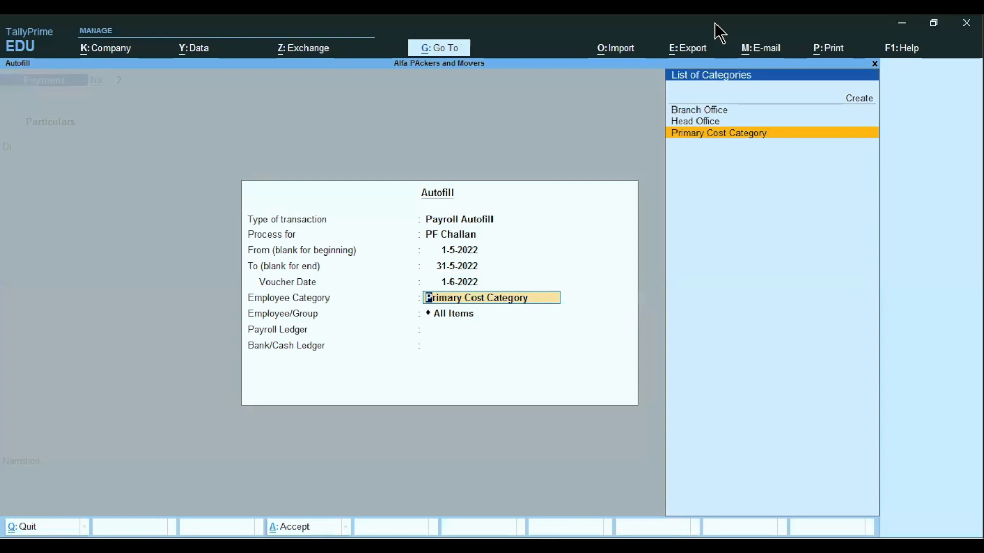
key("Up")
key("Return")
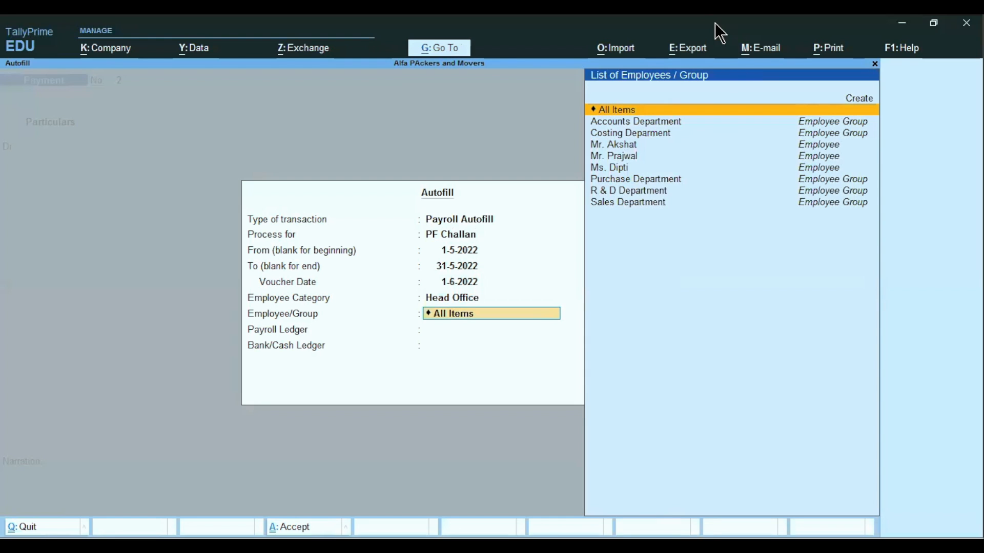
key("Return")
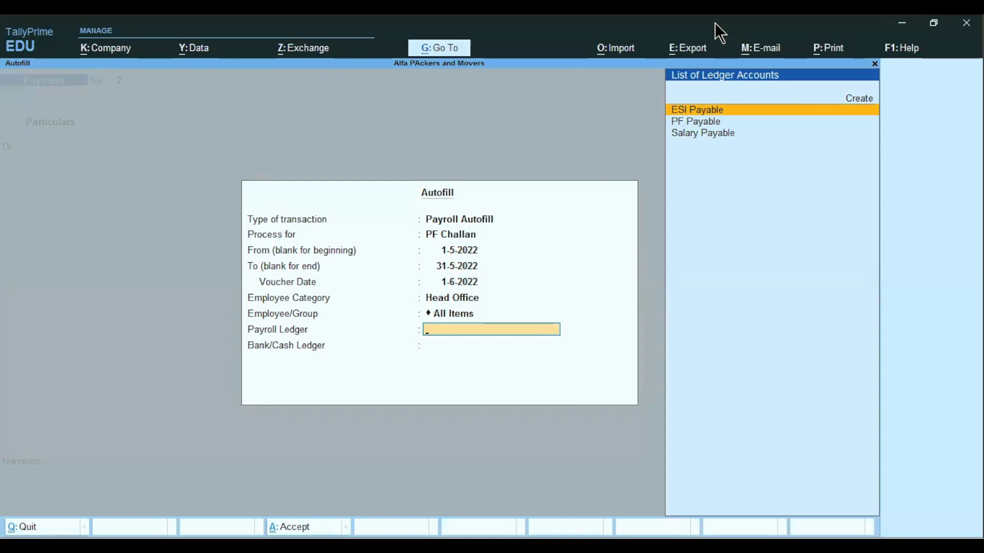
Fill the PF challan voucher using PF Payable as the payroll ledger and Axis Bank as the bank ledger.
key("Down")
key("Return")
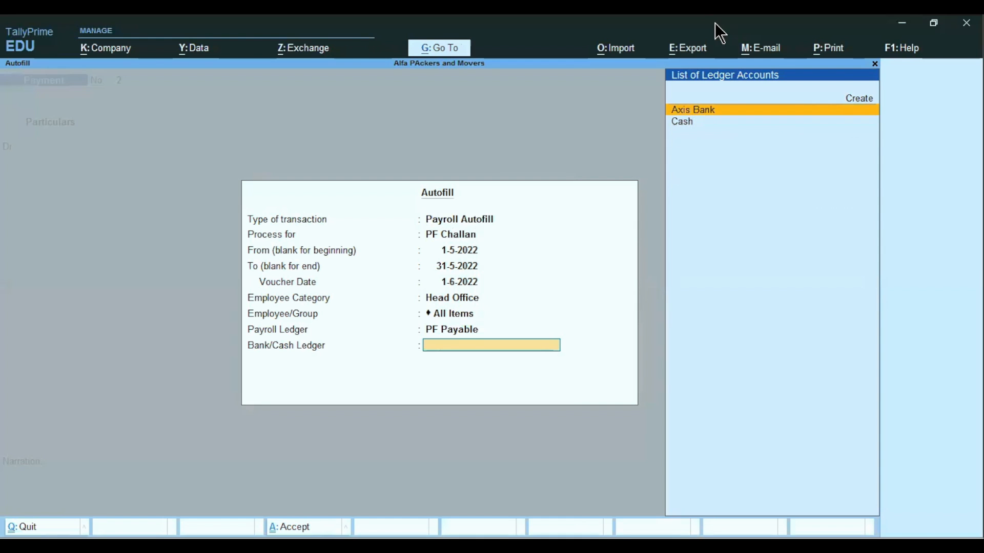
key("Return")
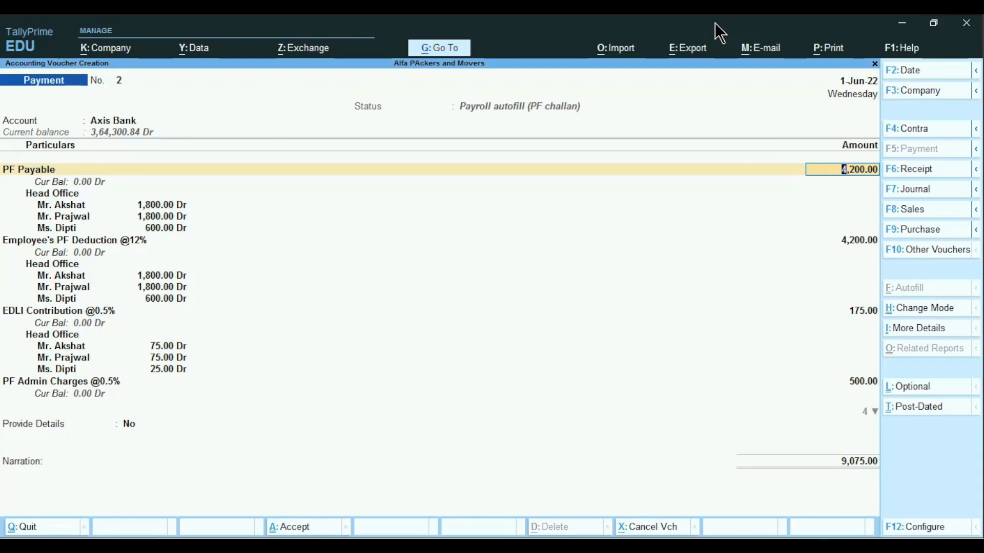
Accept the PF challan amounts, set Provide Details to Yes with the default challan details, and save the payment voucher.
key("Return")
key("Return")
key("Return")
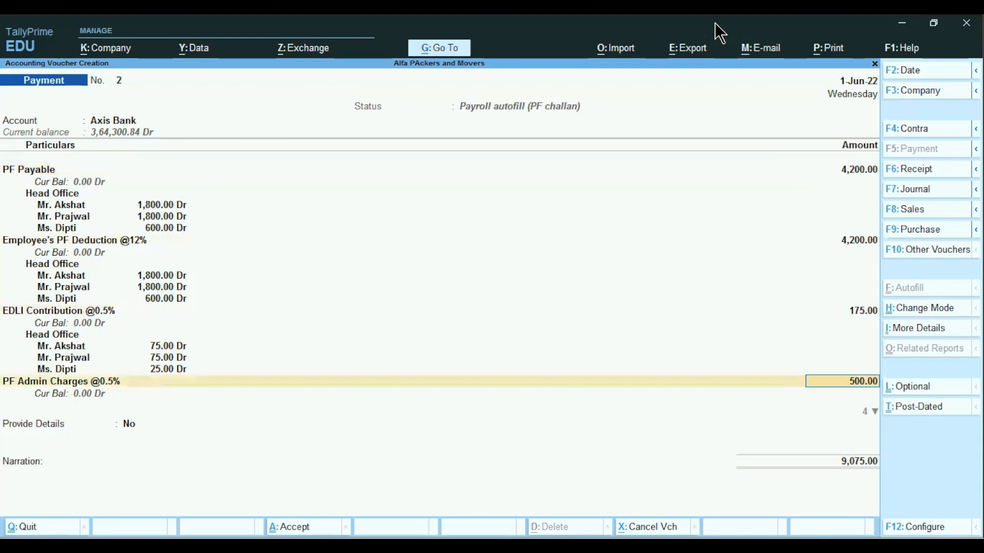
key("Return")
key("Return")
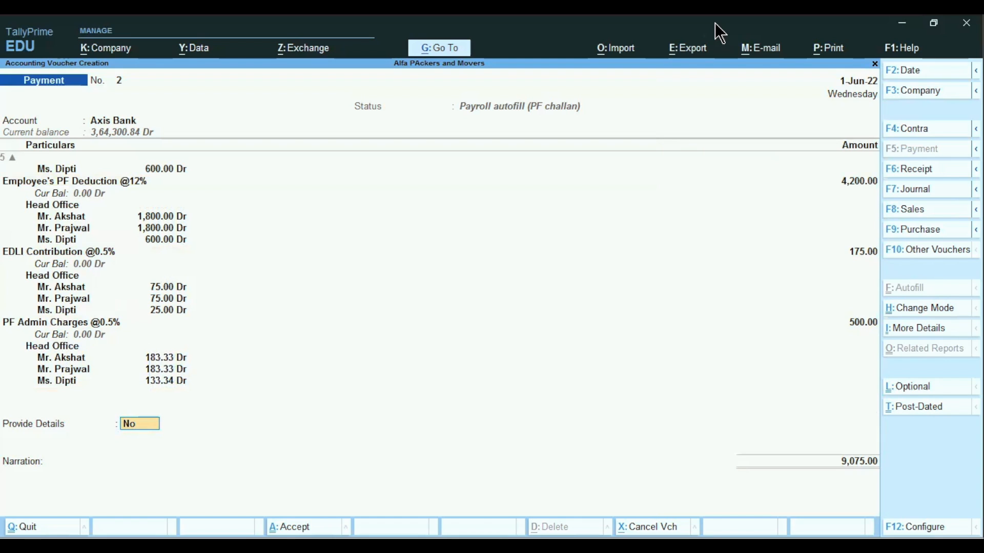
type("y")
key("Return")
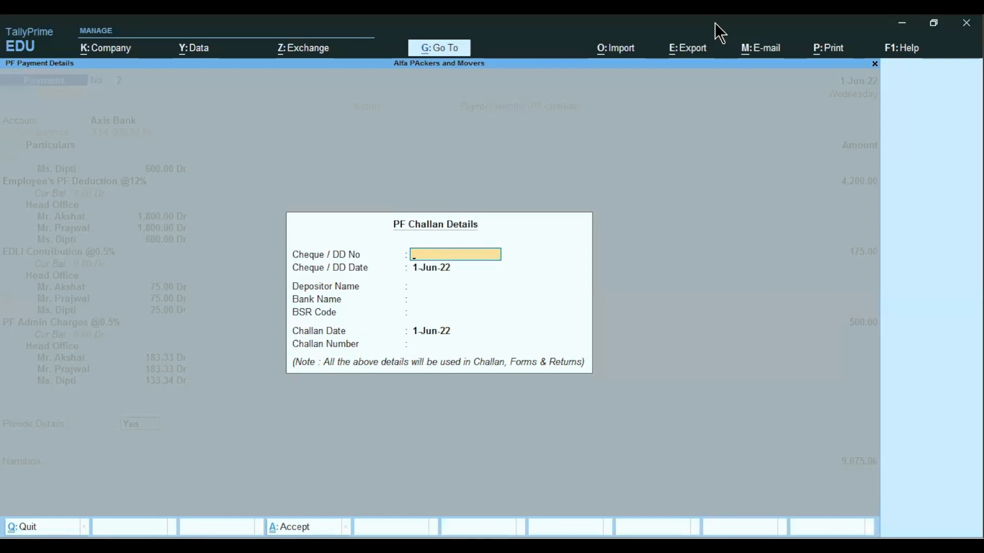
key("ctrl+a")
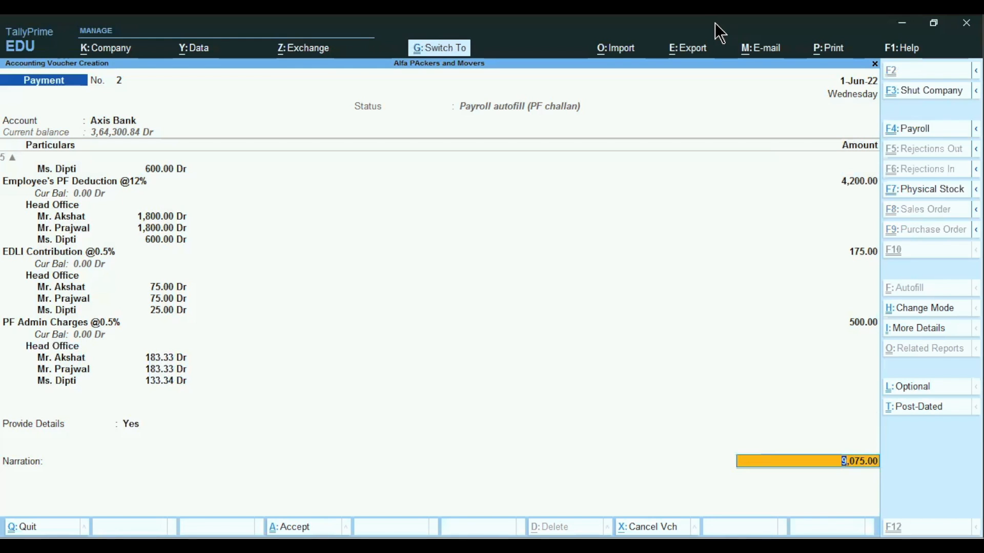
key("ctrl+a")
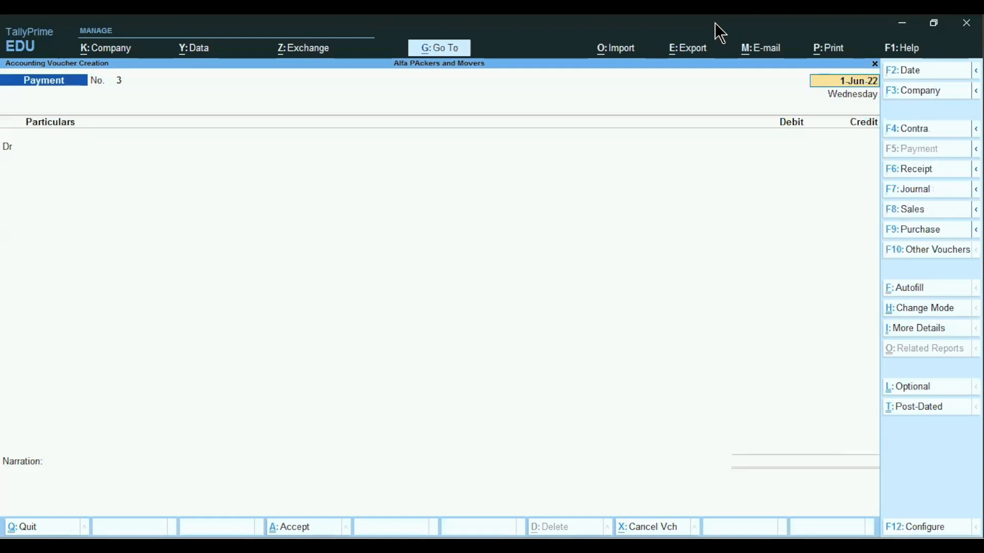
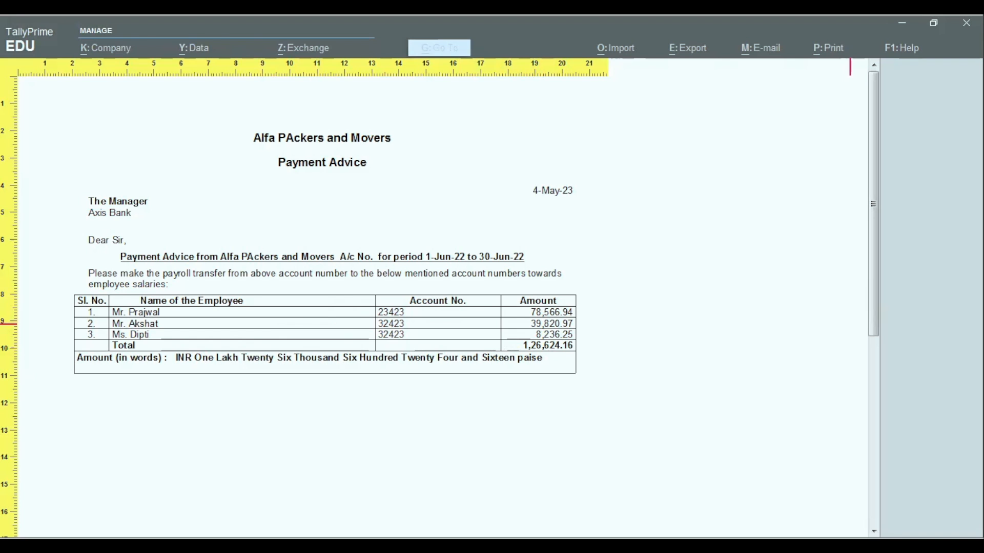
Close the Payment Advice preview and its print dialog to return to the payroll reports.
key("alt+z")
key("Escape")
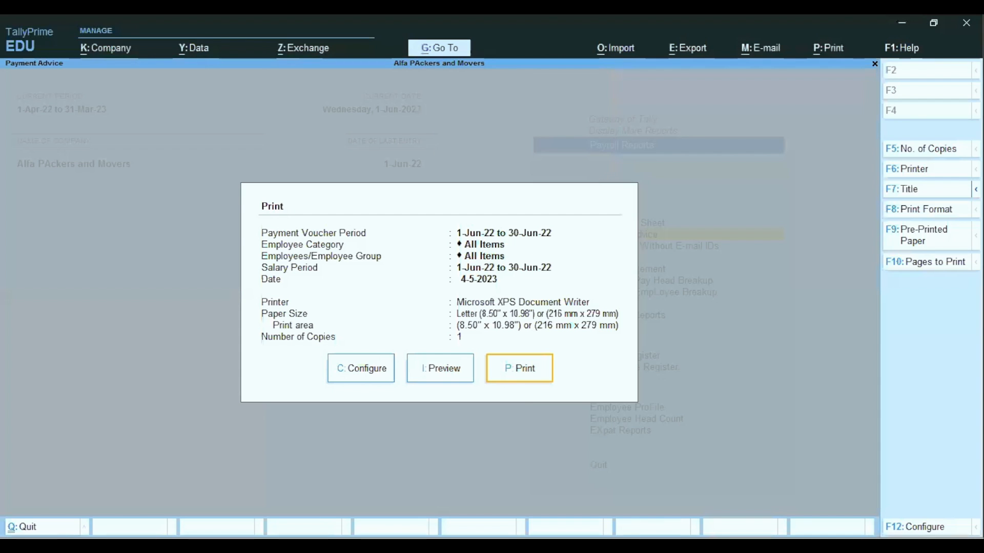
key("alt")
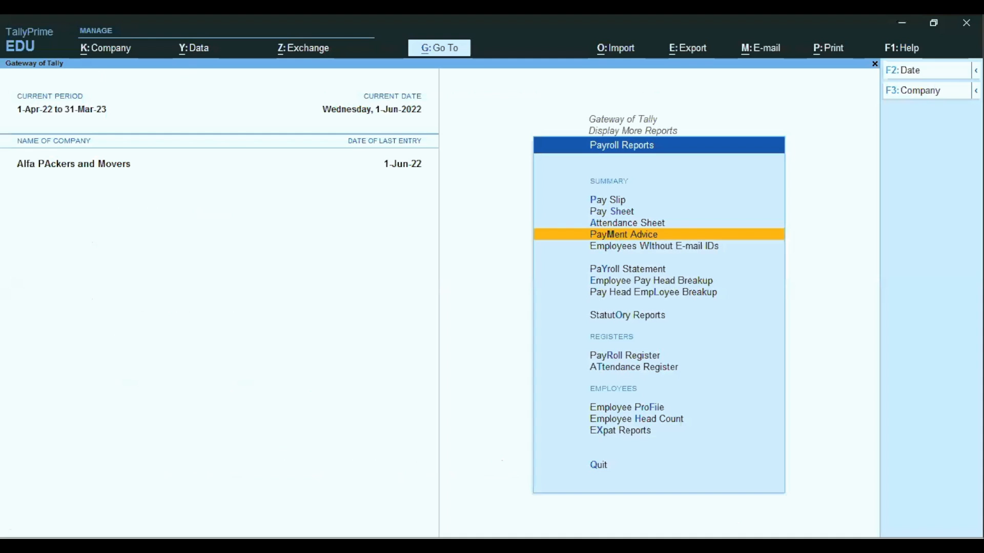
Go back to the Gateway of Tally, reopen the payroll reports and start the Pay Slip report.
key("Down")
key("Escape")
key("Escape")
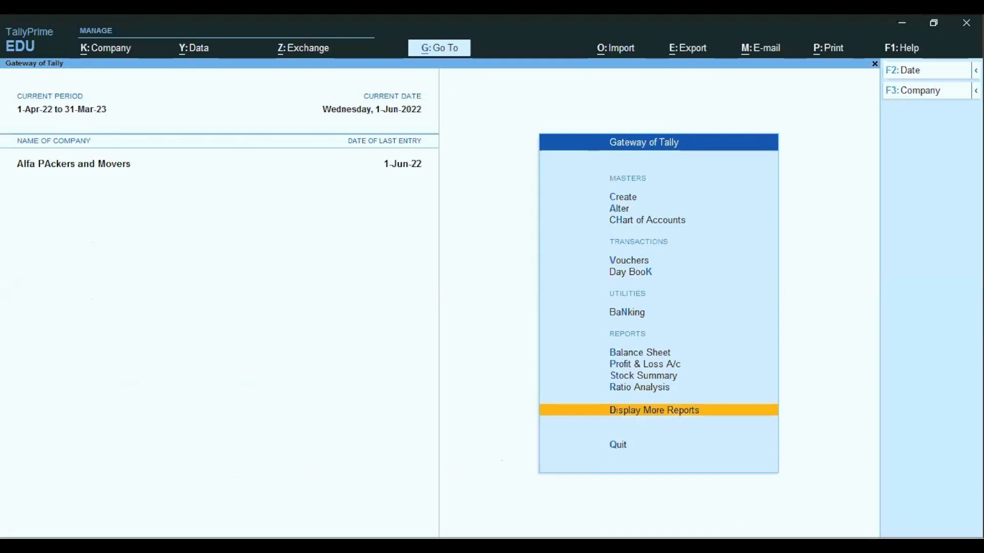
key("Return")
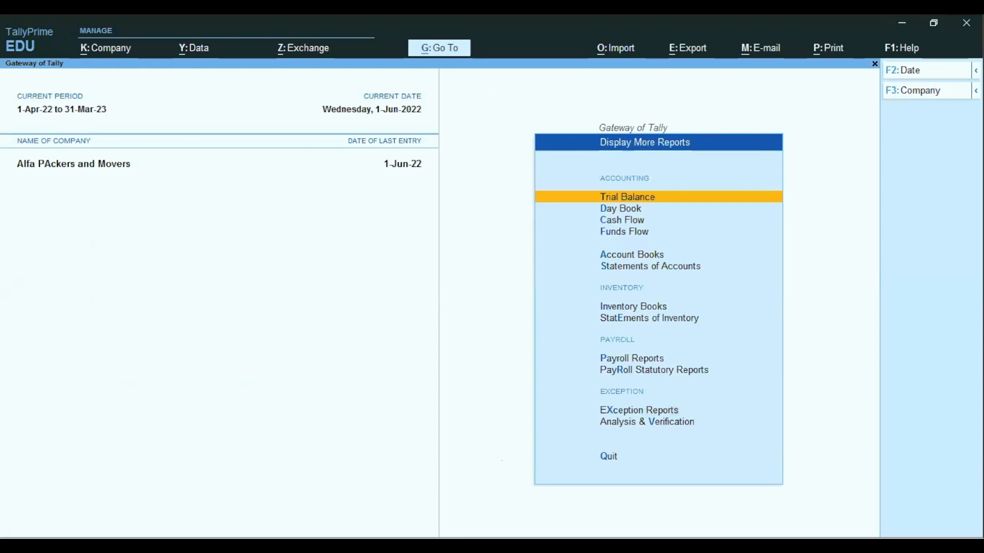
key("i")
key("Down")
key("p")
key("Return")
key("Return")
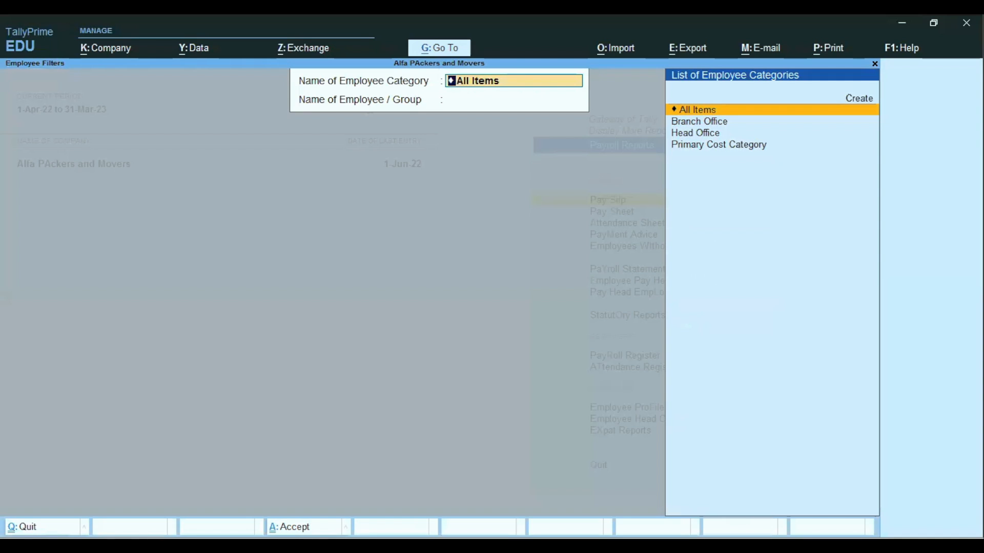
Filter the pay slip by the Head Office category and show it for the Accounts Department manager.
key("Down")
key("Down")
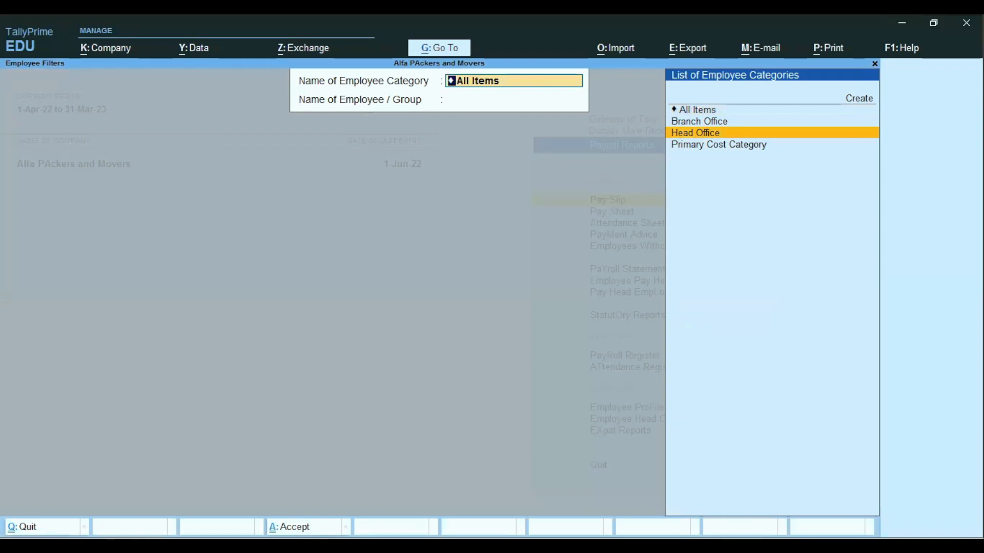
key("Return")
key("Down")
key("Down")
key("Down")
key("Down")
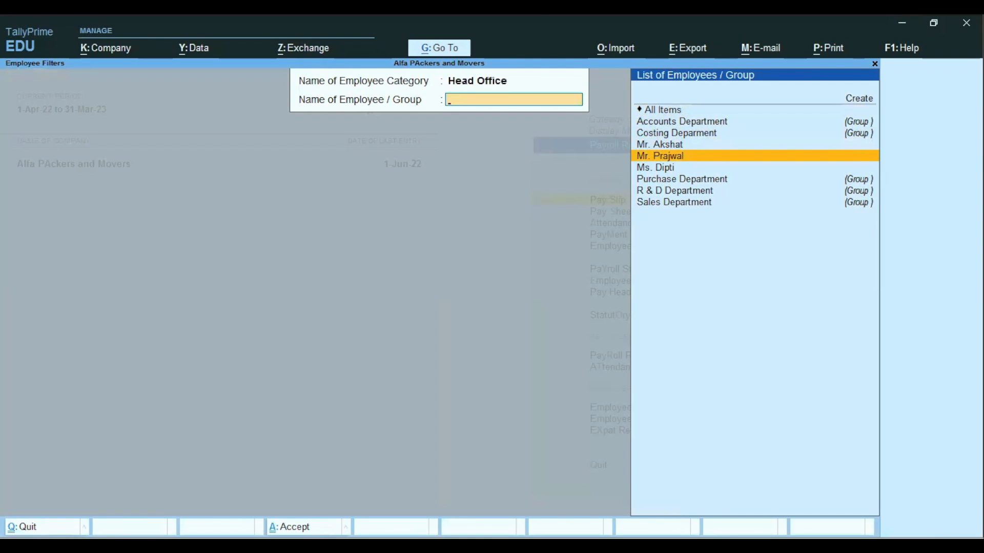
key("Return")
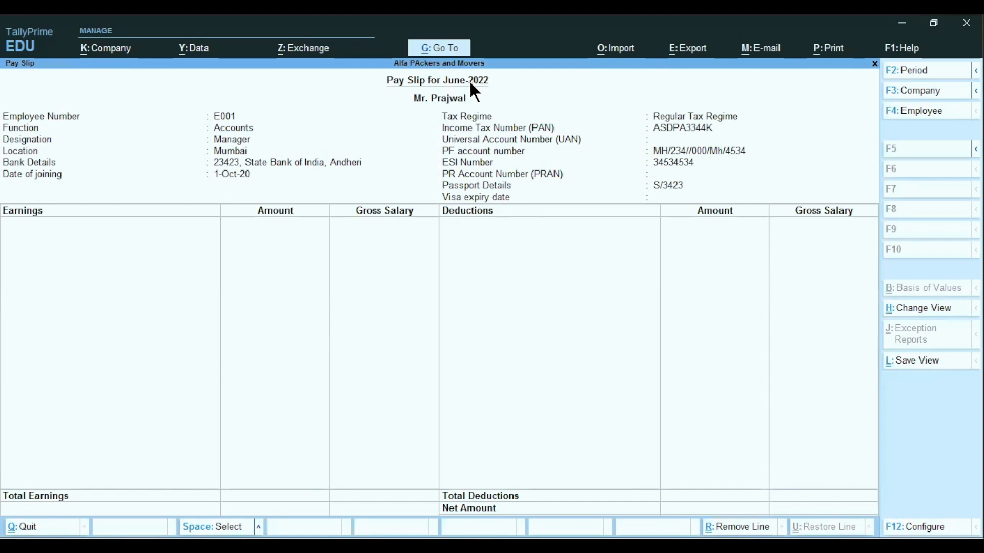
Set the Accounts manager's pay slip period to 1-5-2022 through 1-6-2022, review the slip and close it.
key("F2")
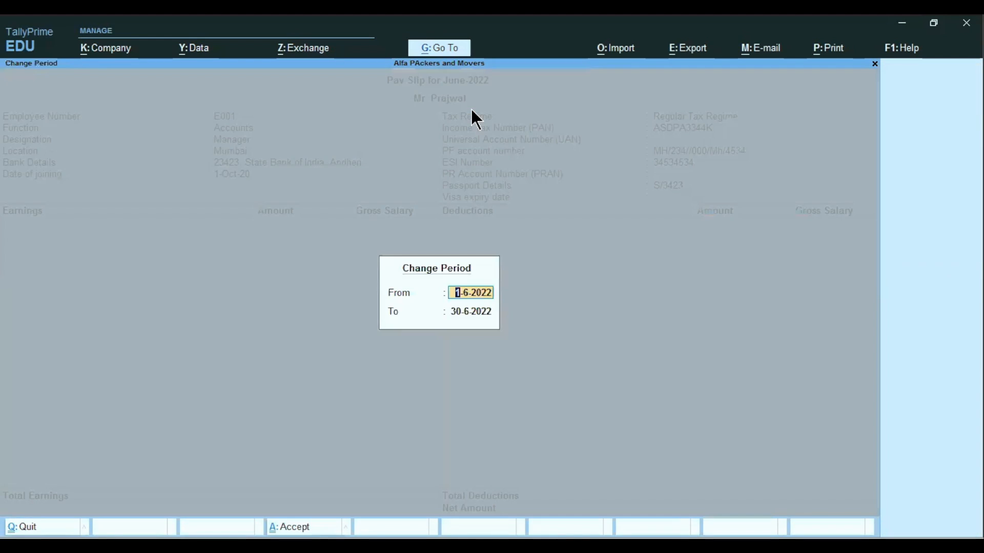
type("1-5")
key("Return")
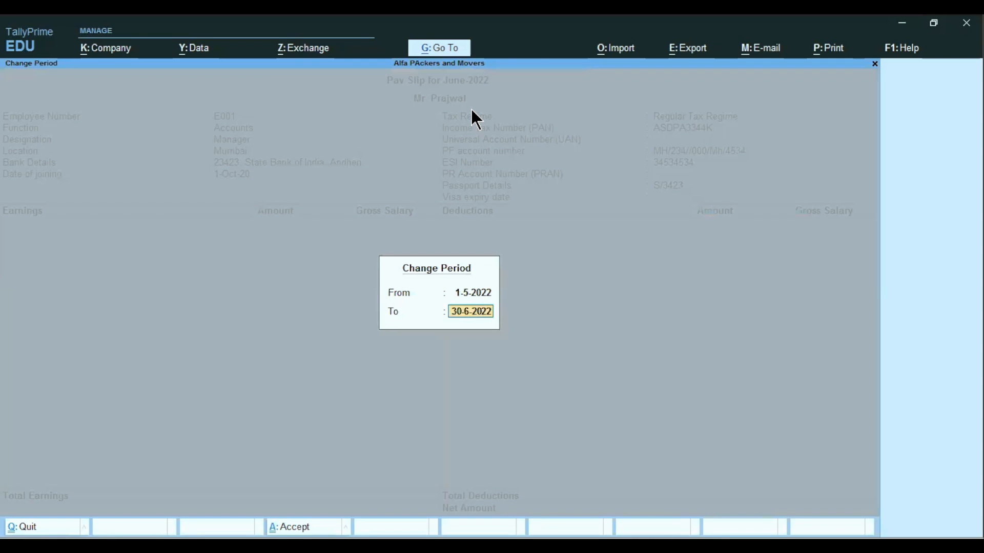
type("1")
key("Return")
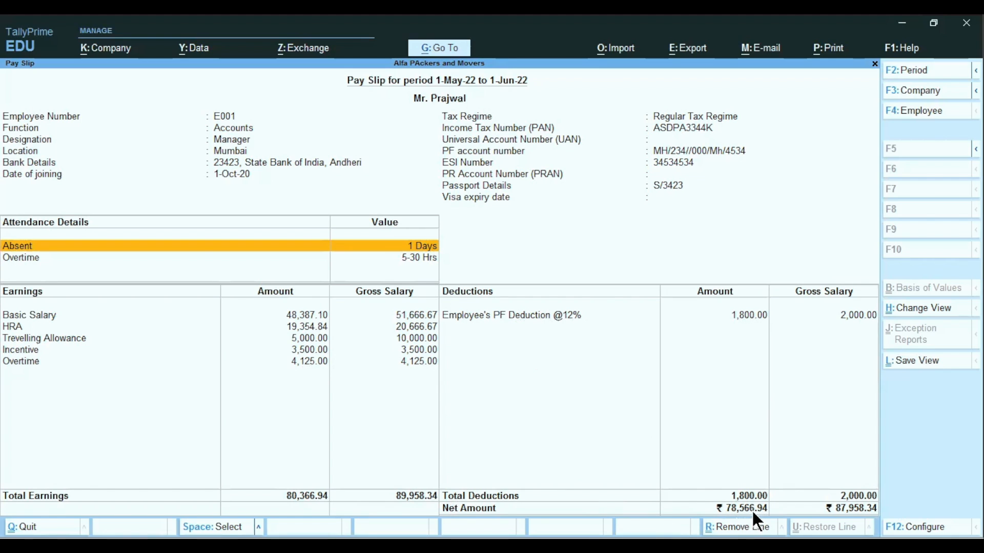
key("Escape")
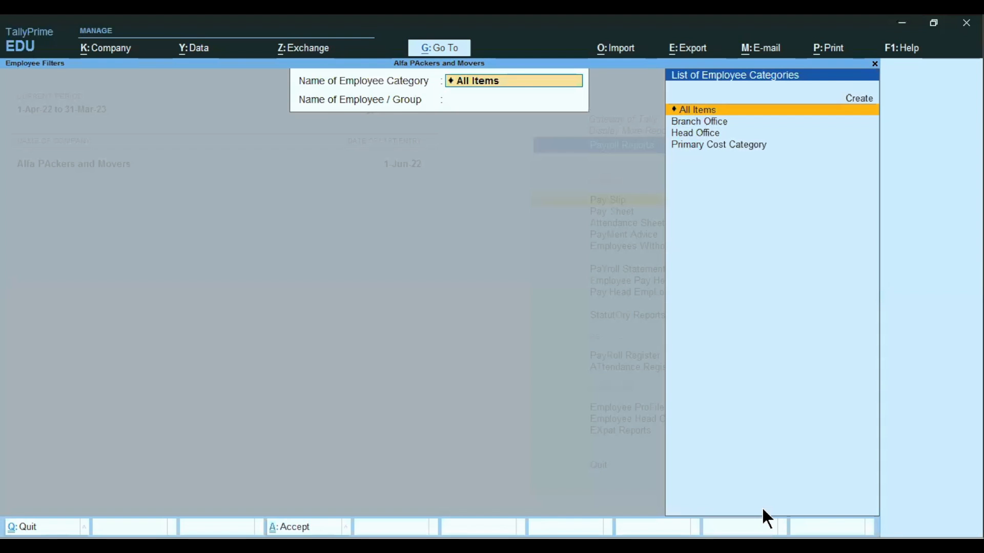
Show the pay slip for the R & D Department employee, using All Items as the employee category.
key("Return")
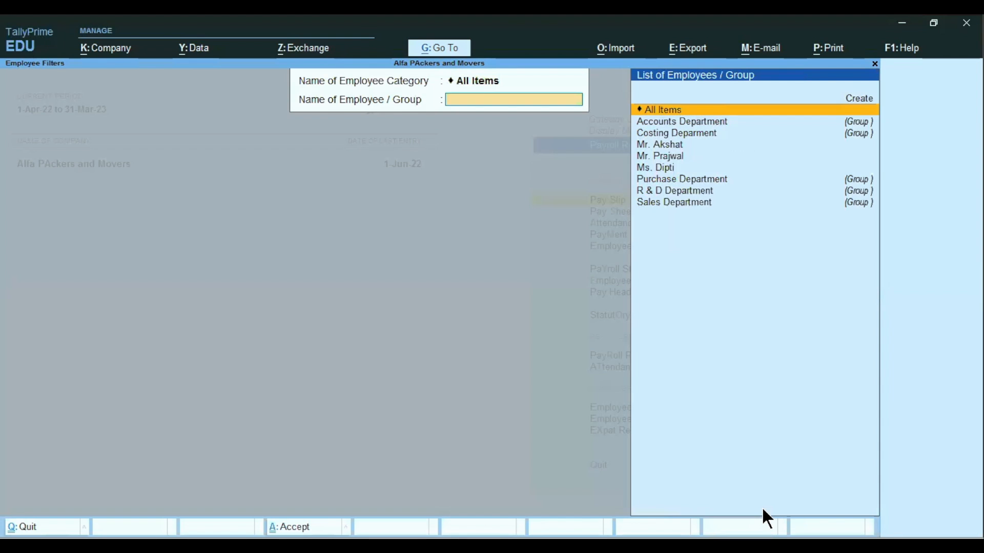
key("Down")
key("Down")
key("Down")
key("Down")
key("Down")
key("Return")
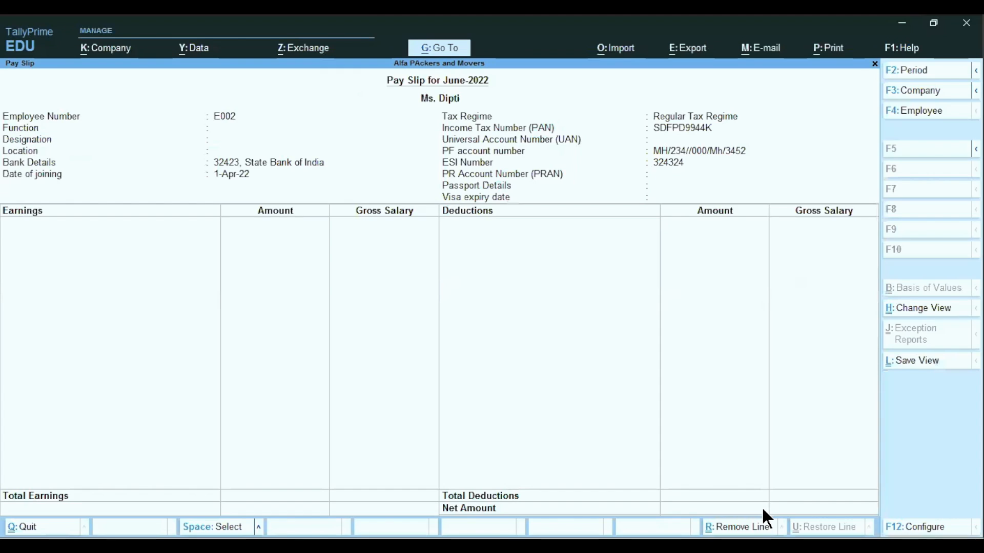
Set the R & D employee's pay slip period to 1-5-2022 through 31-5-2022, review the slip and close it.
key("F2")
type("1")
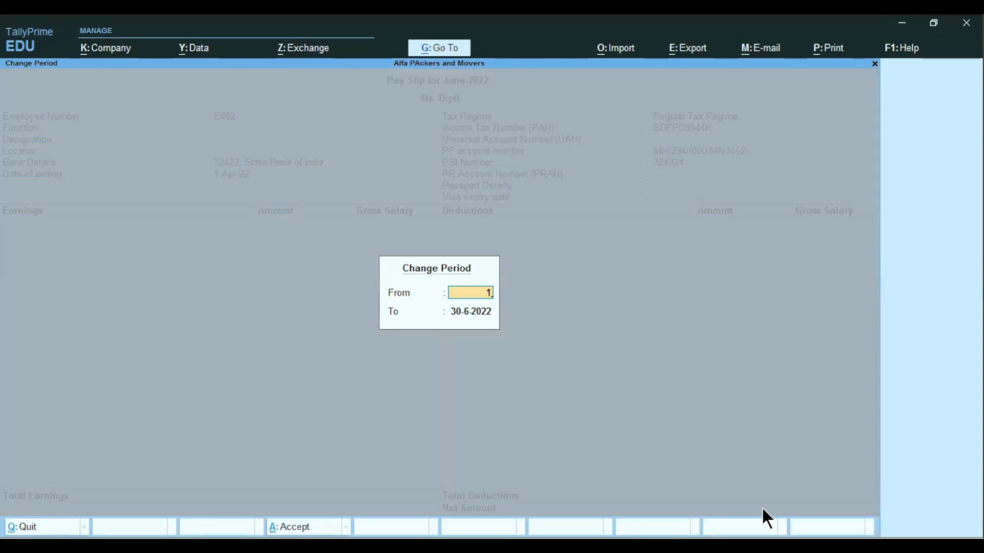
type("-5")
key("Return")
type("31.")
key("Return")
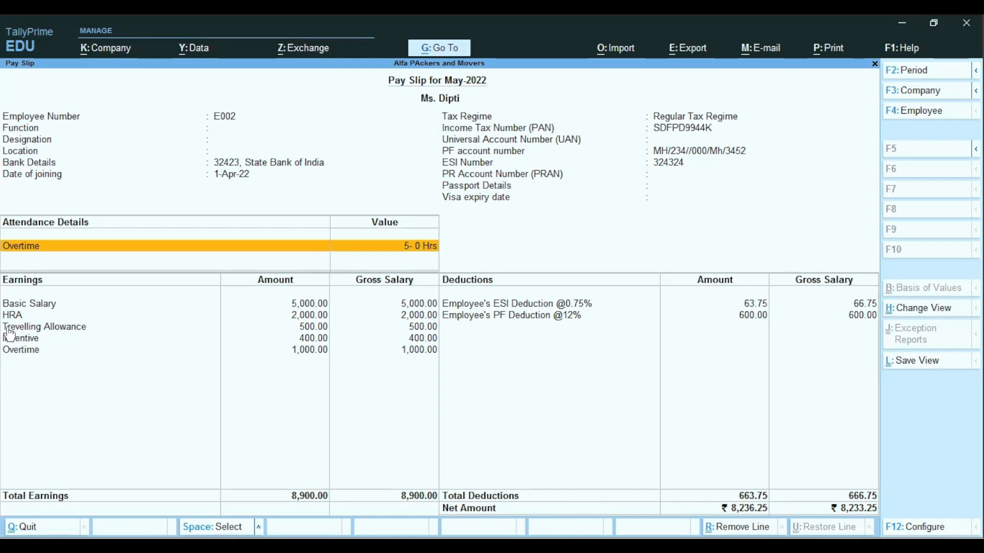
key("Escape")
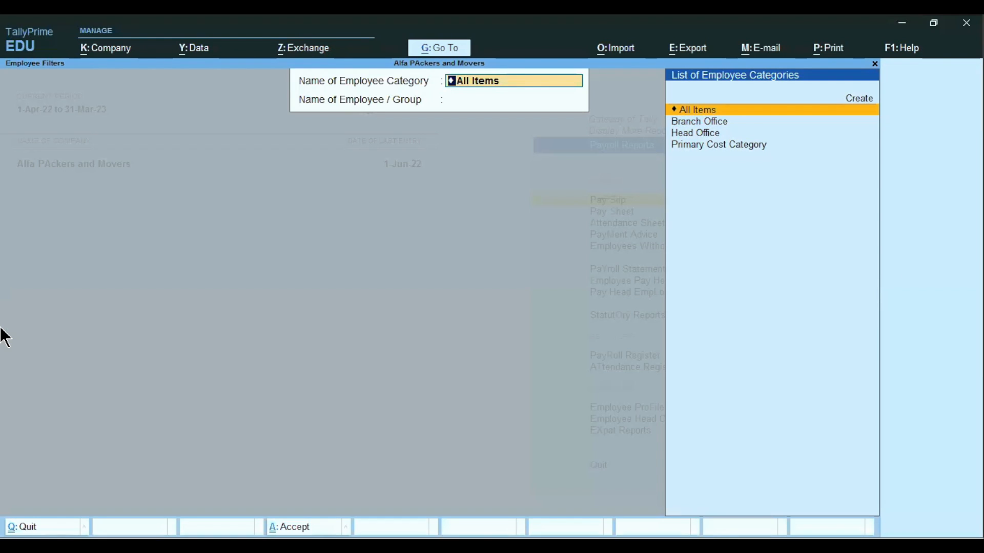
Show the pay slip for the Purchase Department employee, using All Items as the employee category.
key("Return")
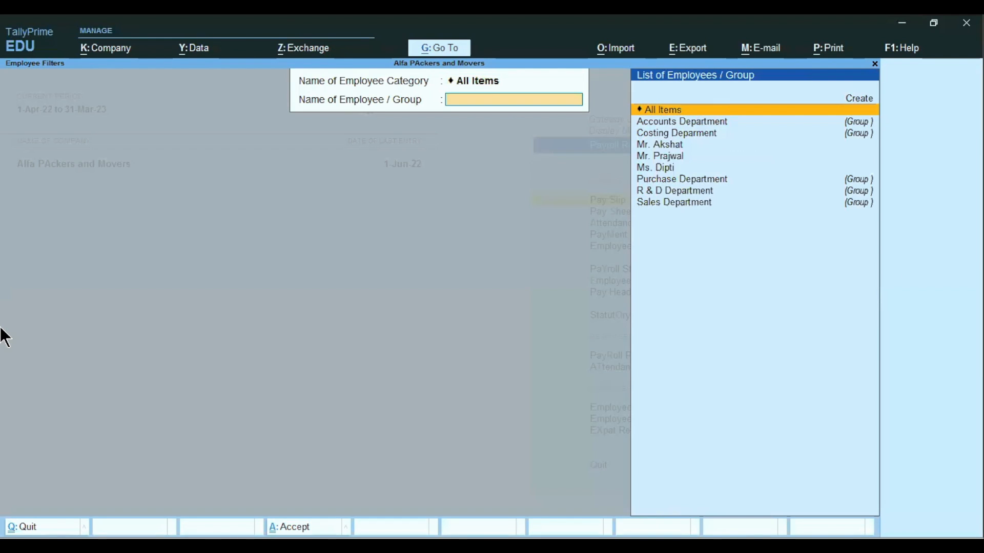
key("Down")
key("Down")
key("Down")
key("Return")
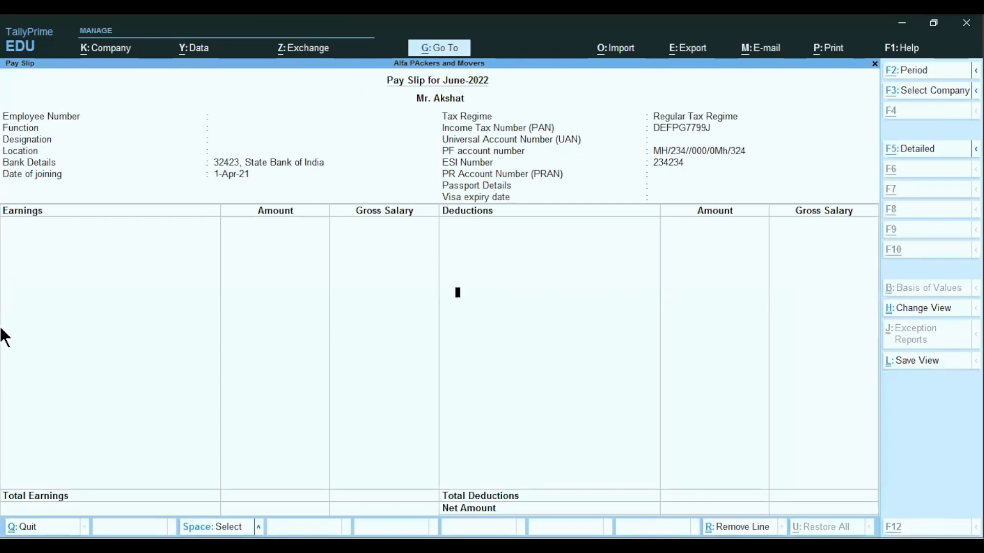
Set the Purchase Department employee's pay slip period to 1-5-2022 through 31-5-2022.
key("F2")
key("BackSpace")
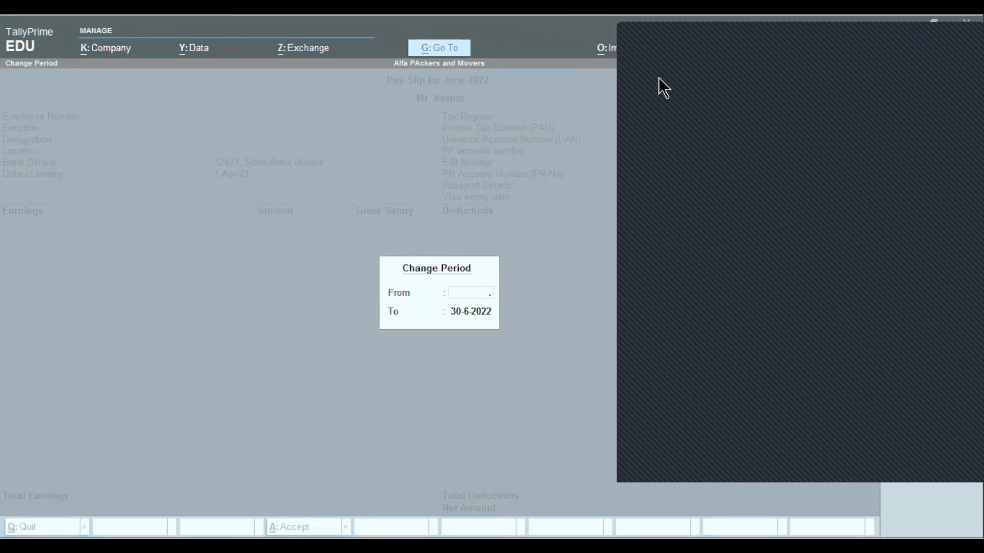
left_click(479, 292)
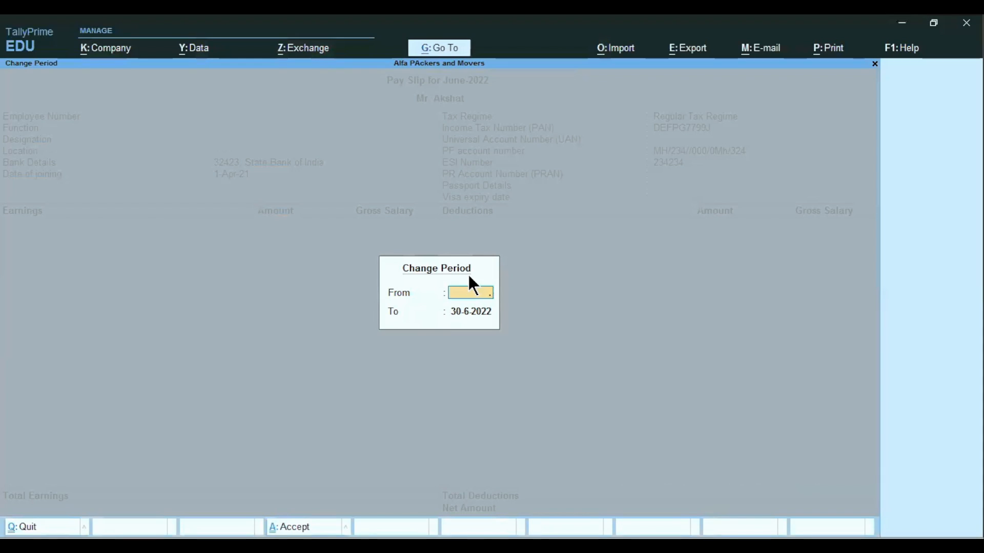
type("1-5-2022")
key("Return")
type("31-5")
key("Return")
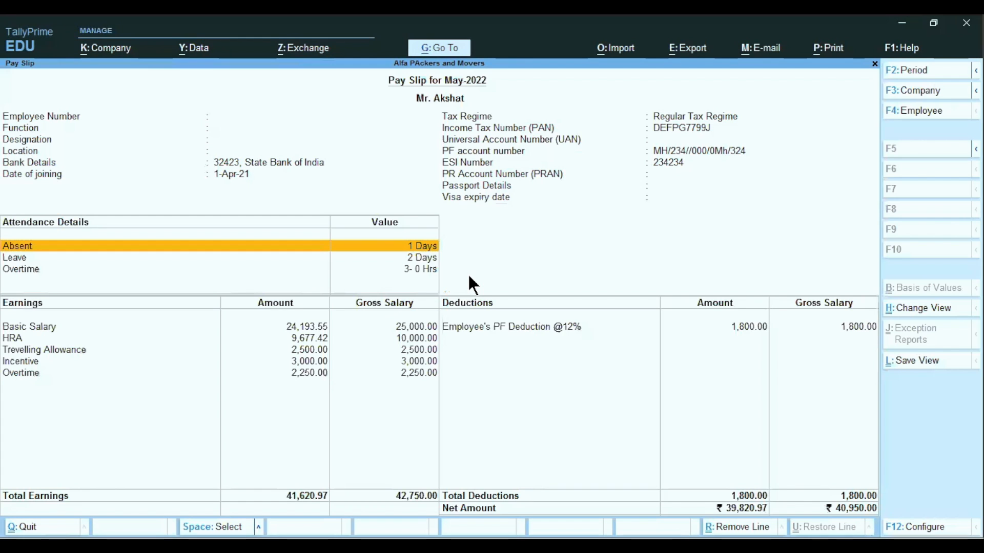
Preview the May pay slip's printout at enlarged size, and close everything back to the payroll reports.
key("ctrl+p")
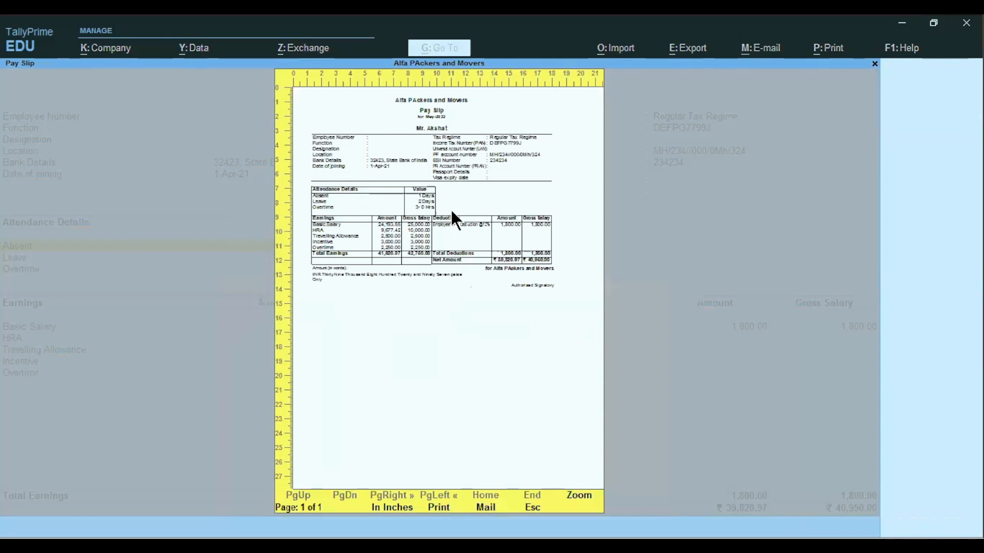
left_click(577, 496)
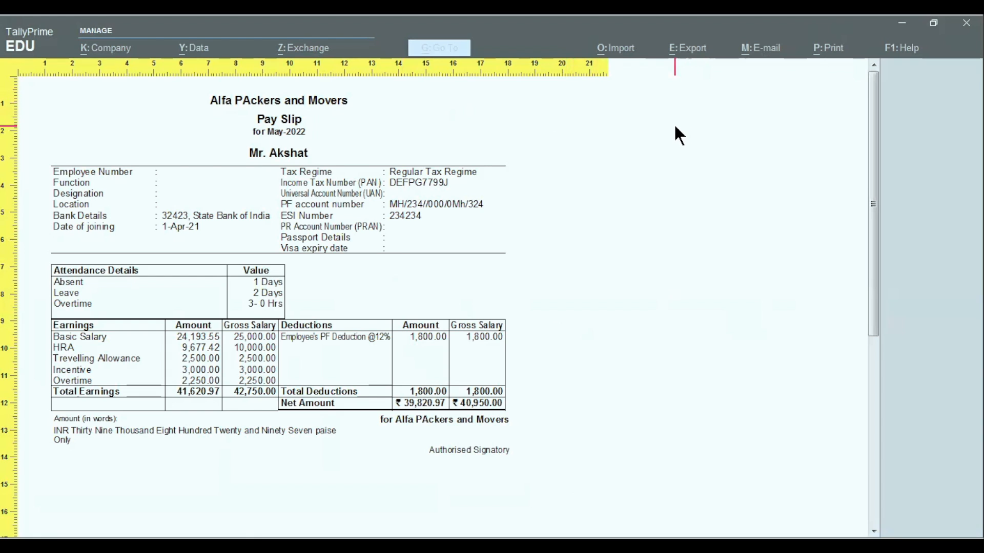
key("Escape")
key("Escape")
key("Escape")
key("Escape")
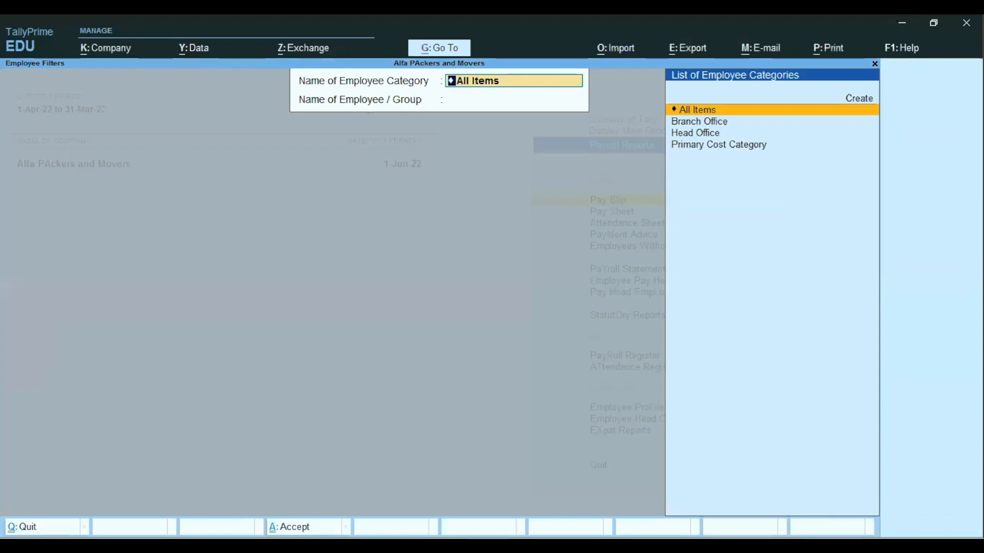
key("Escape")
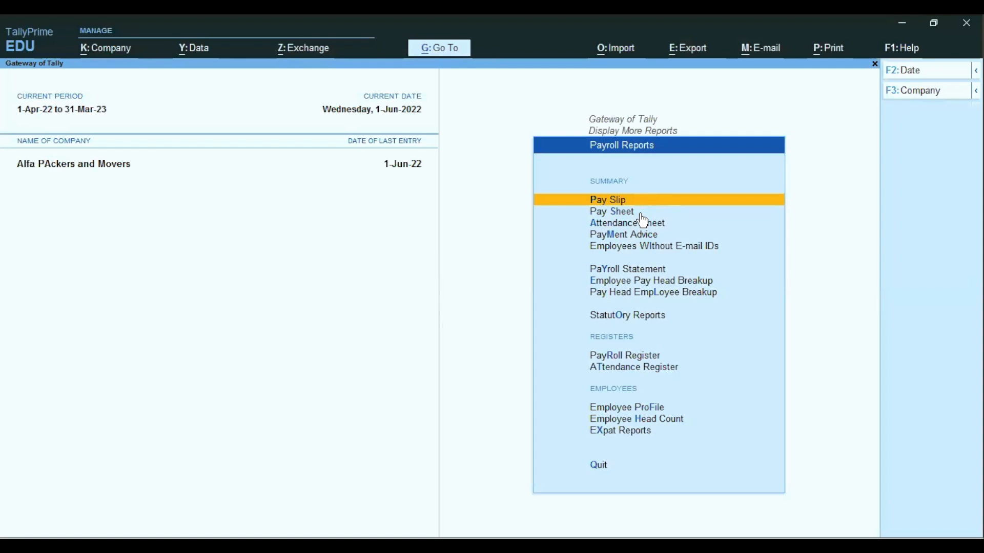
Open the Payroll Statement for the Basic Salary pay head.
key("Down")
key("Down")
key("Down")
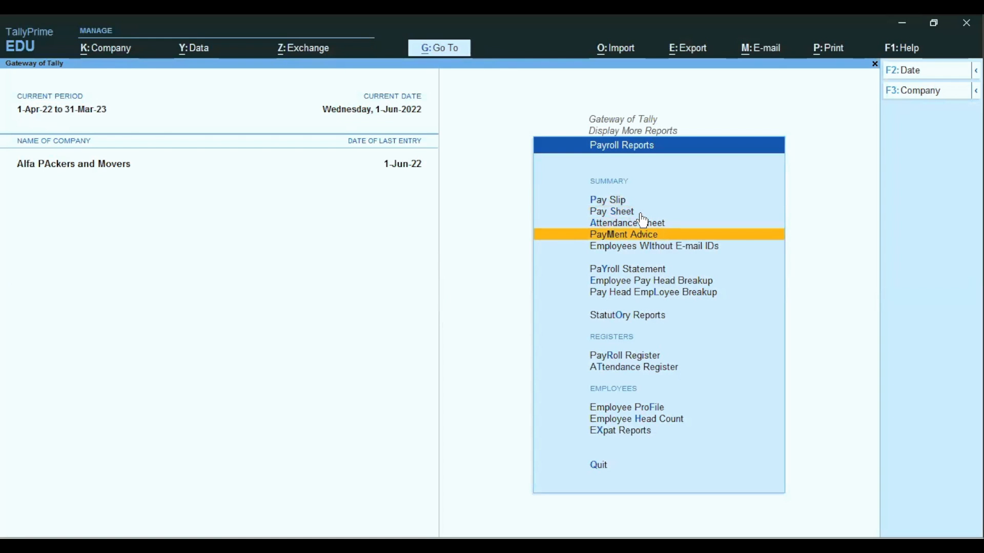
key("Down")
key("Down")
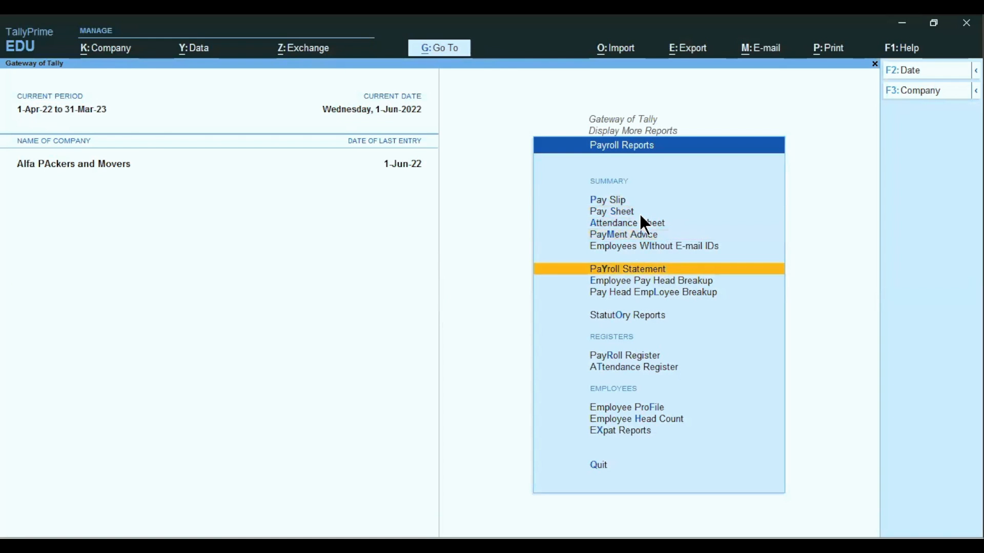
key("Return")
key("Return")
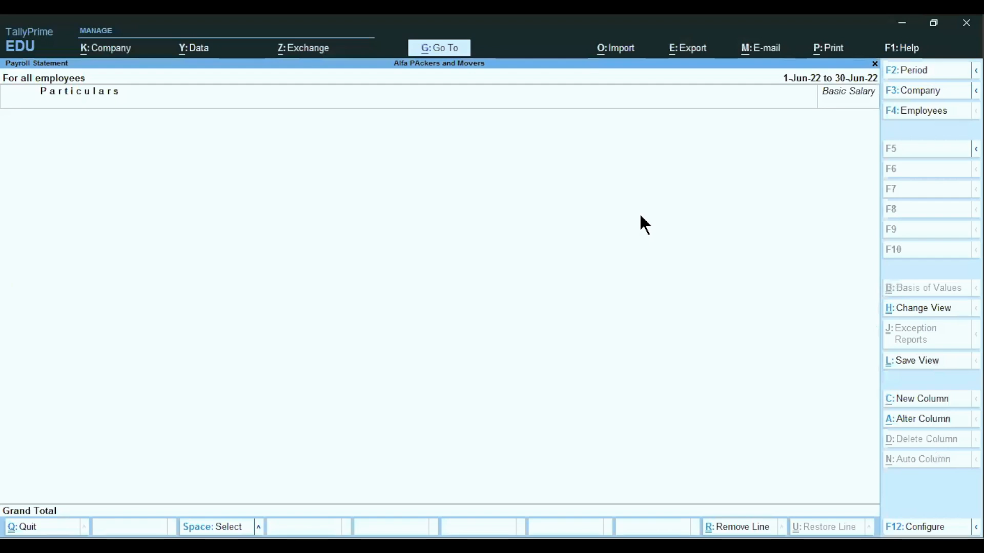
Set the Basic Salary Payroll Statement's period to 1-5-2022 through 31-5-2022, review its employee rows and close it.
key("alt+F2")
type("1.5")
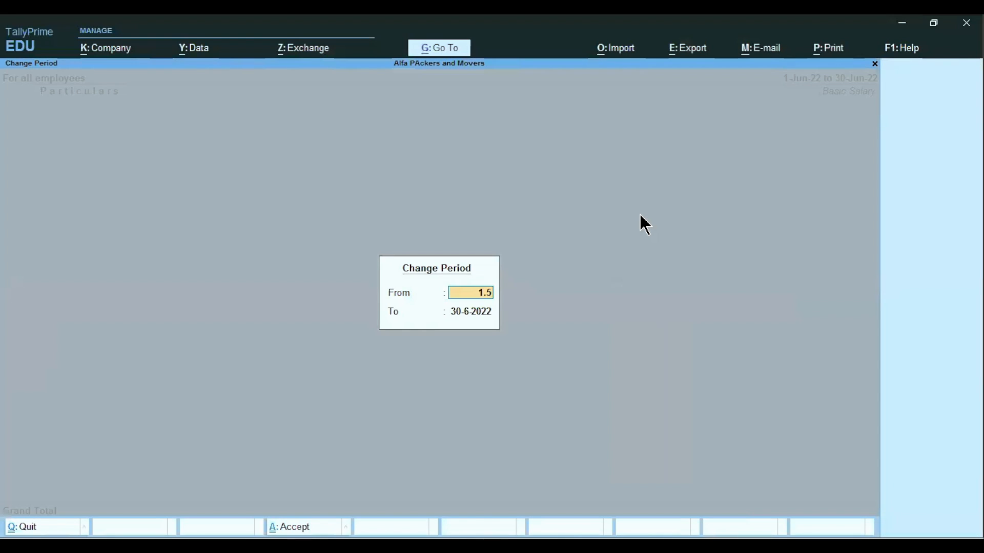
key("Return")
type("31.5")
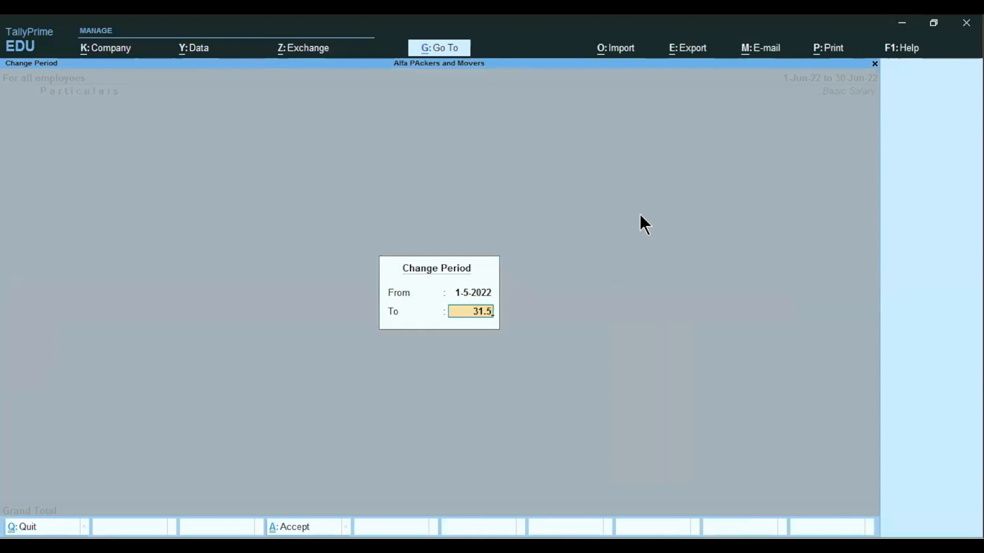
key("Return")
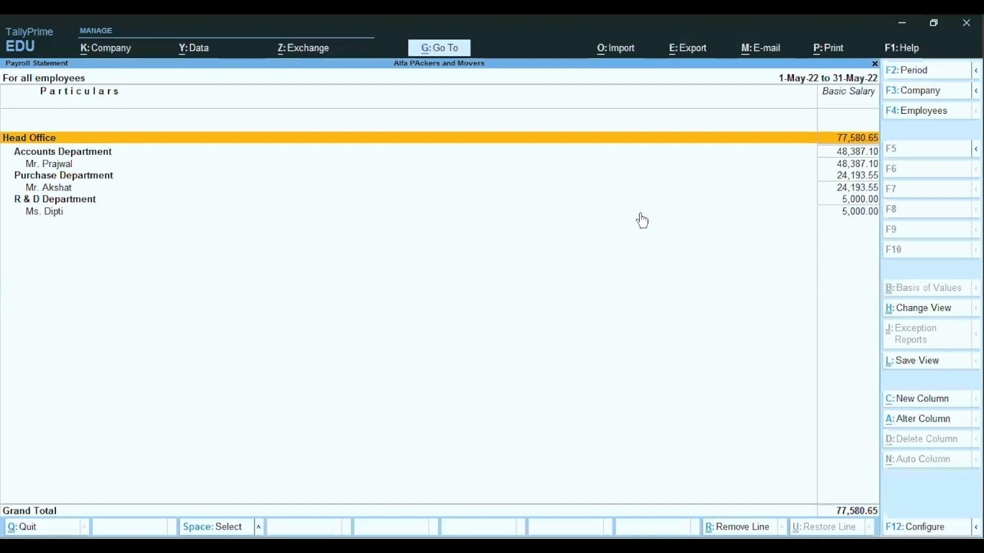
key("Down")
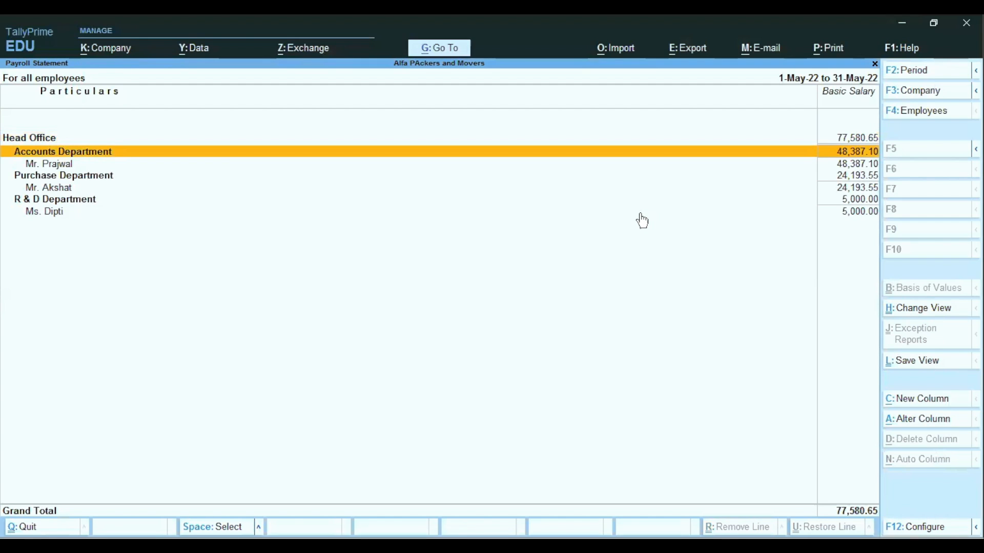
key("Down")
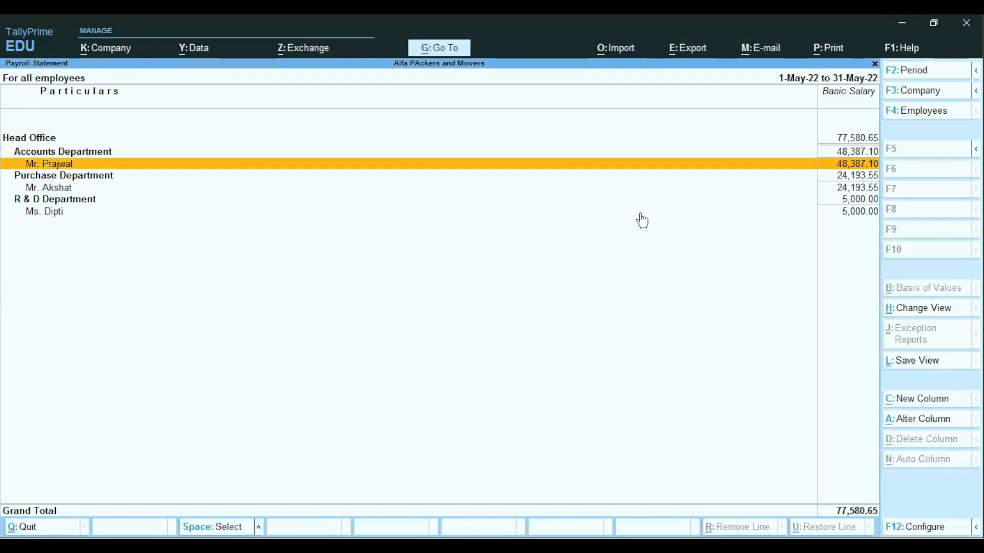
key("Down")
left_click(642, 215)
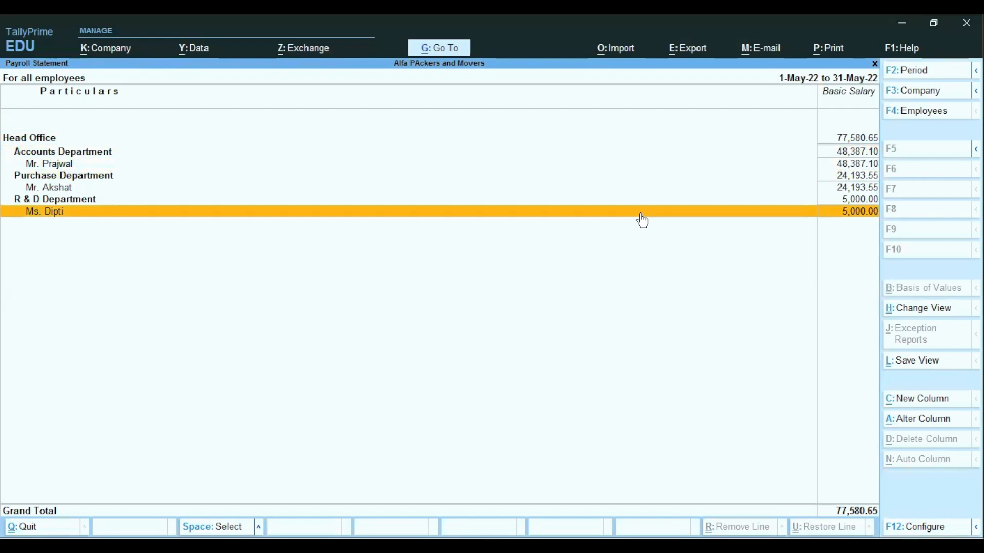
key("Escape")
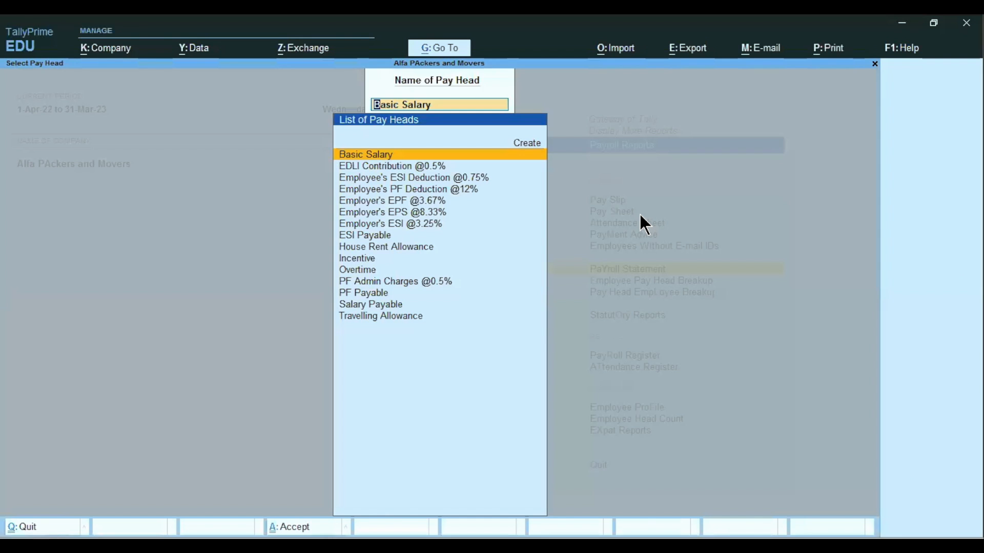
Look through the pay heads offered for the Payroll Statement, and leave the selection without choosing another one.
key("Down")
key("Down")
key("Down")
key("Down")
key("Down")
key("Down")
key("Down")
key("Down")
key("Down")
key("Down")
key("Down")
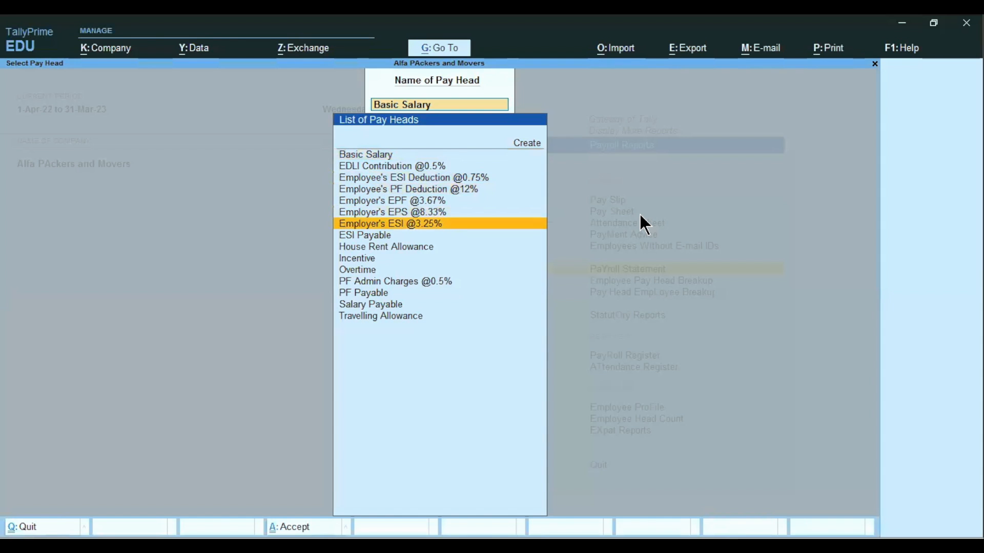
key("Down")
key("Escape")
key("Escape")
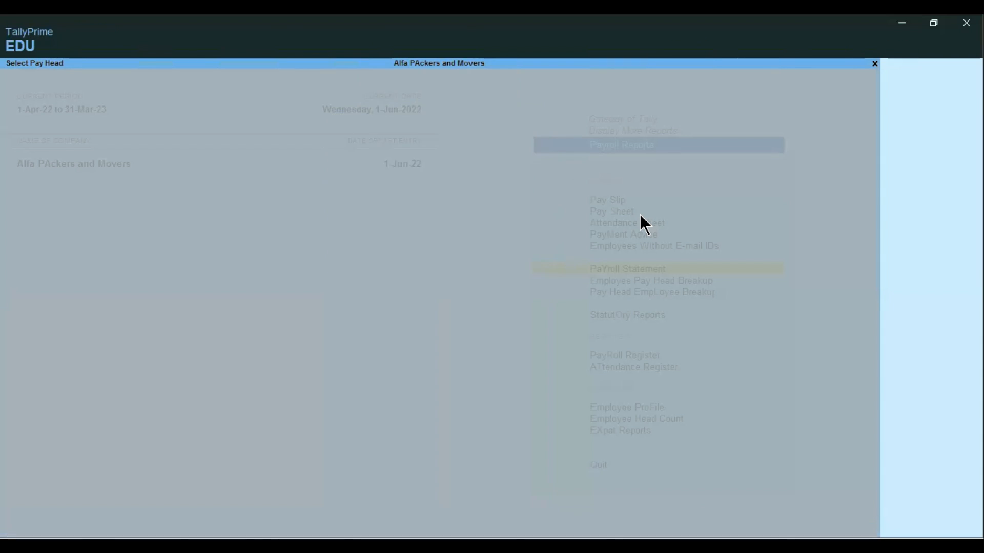
key("Down")
key("Down")
key("Down")
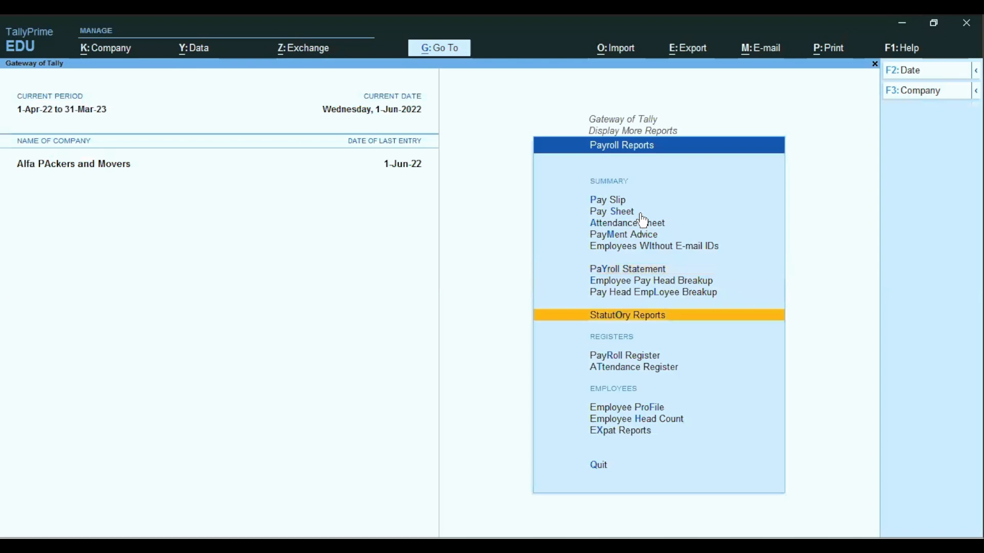
key("Up")
key("Up")
key("Up")
key("Up")
key("Up")
key("Up")
key("Up")
key("Up")
key("Up")
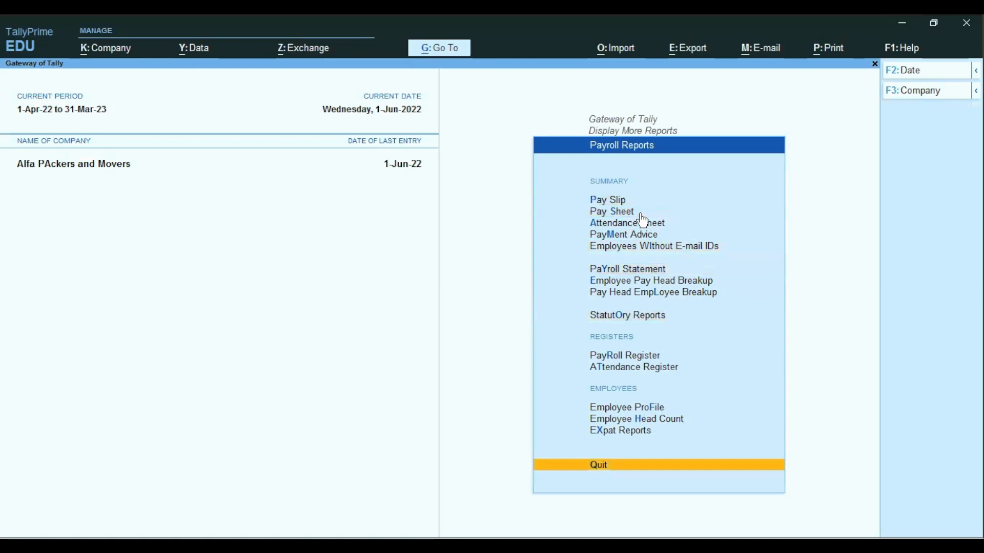